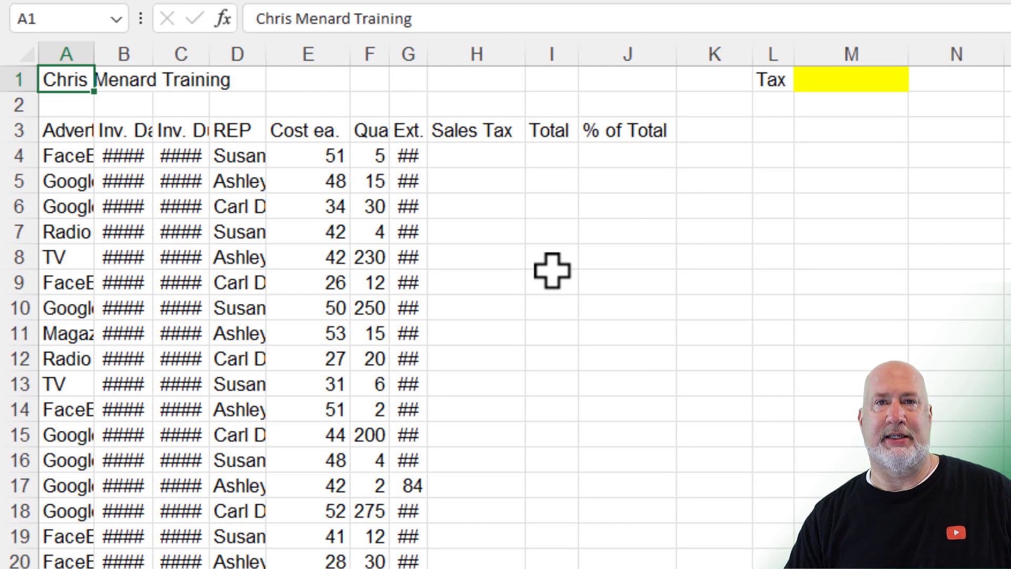
Step: Try auto-fitting columns B, C and D individually, undoing each attempt
{"action": "double_click", "coordinate": [155, 53]}
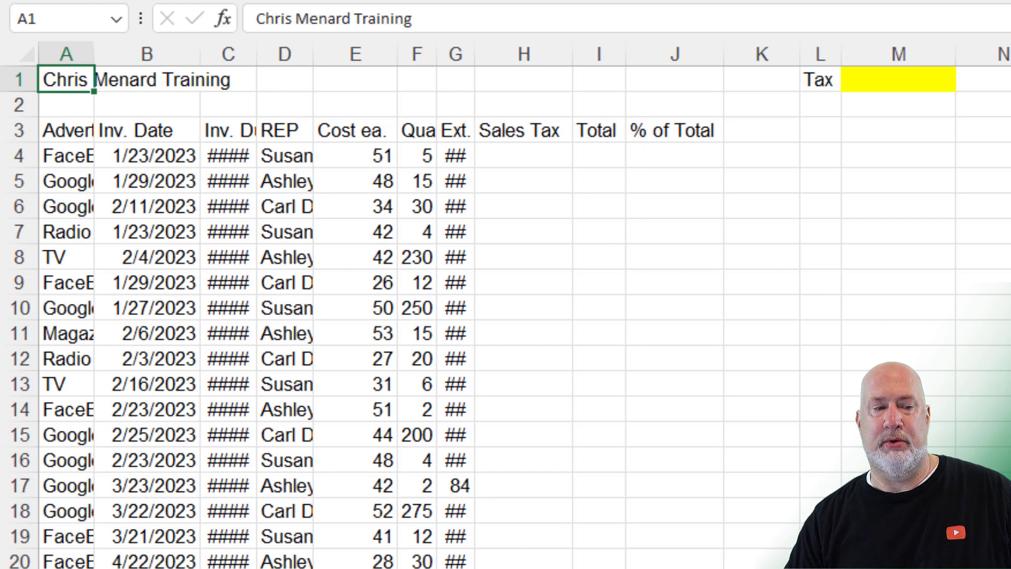
{"action": "key", "text": "ctrl+z"}
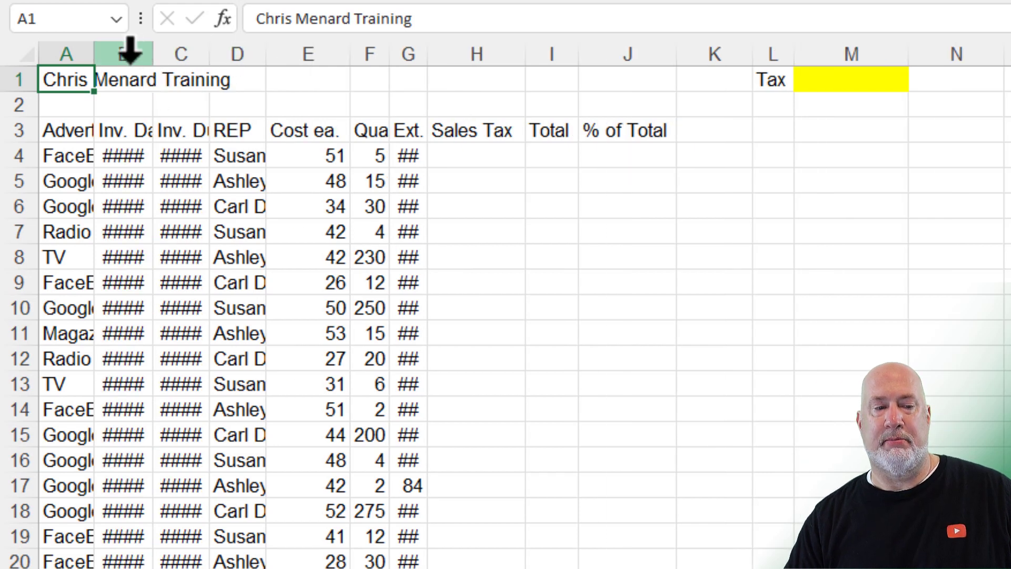
{"action": "left_click_drag", "start_coordinate": [129, 51], "coordinate": [180, 55]}
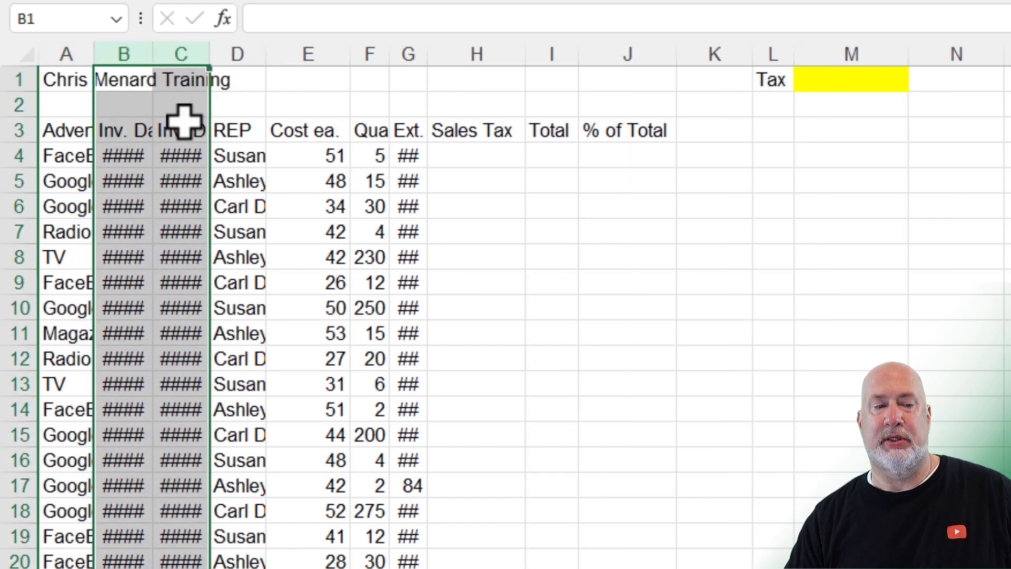
{"action": "double_click", "coordinate": [210, 51]}
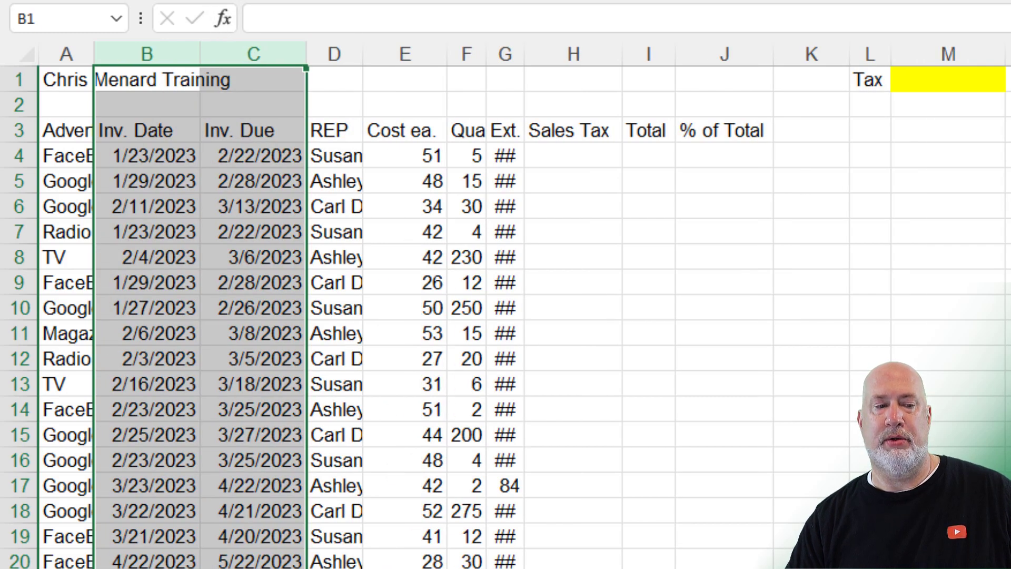
{"action": "key", "text": "ctrl+z"}
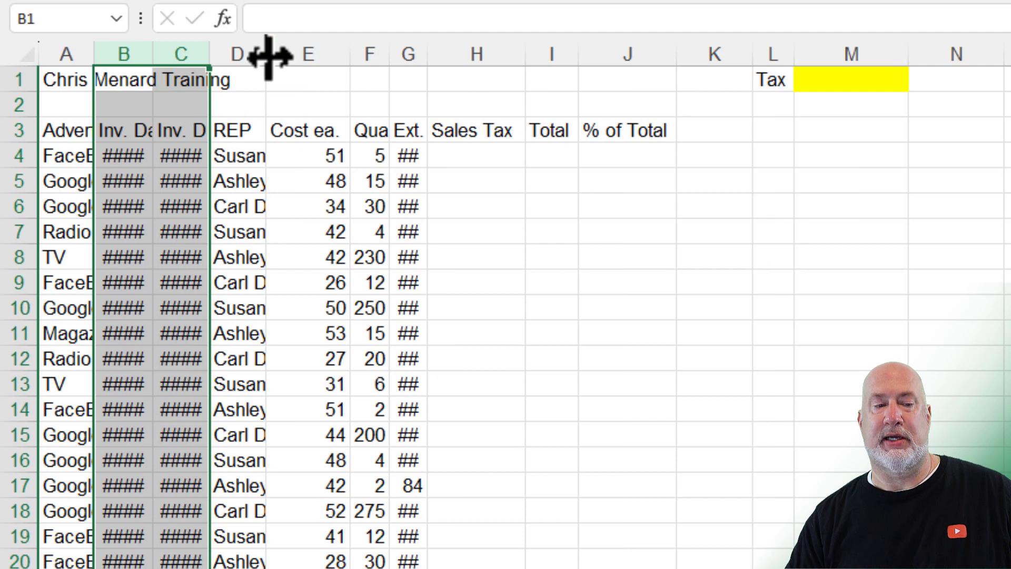
{"action": "double_click", "coordinate": [266, 54]}
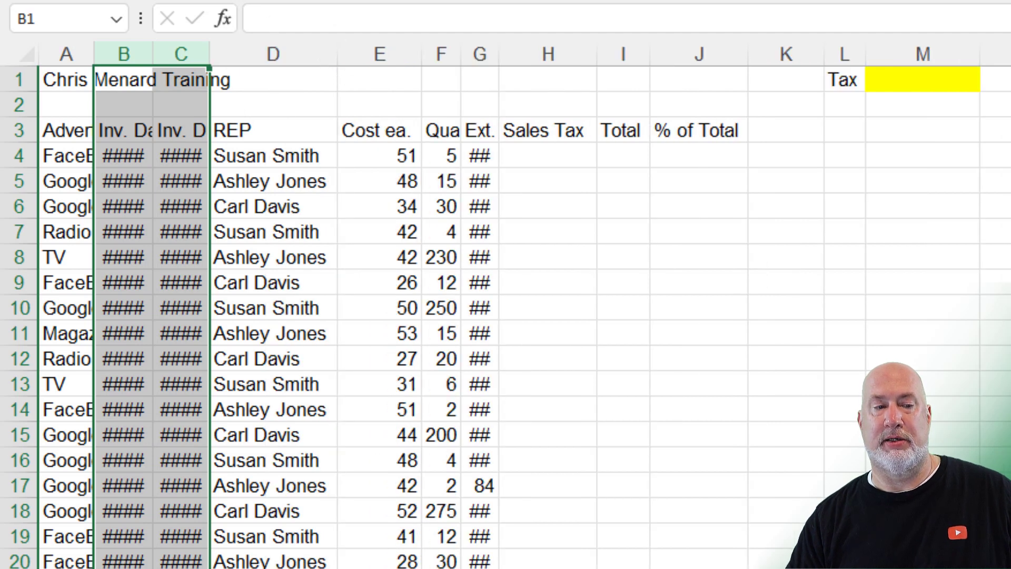
{"action": "key", "text": "ctrl+z"}
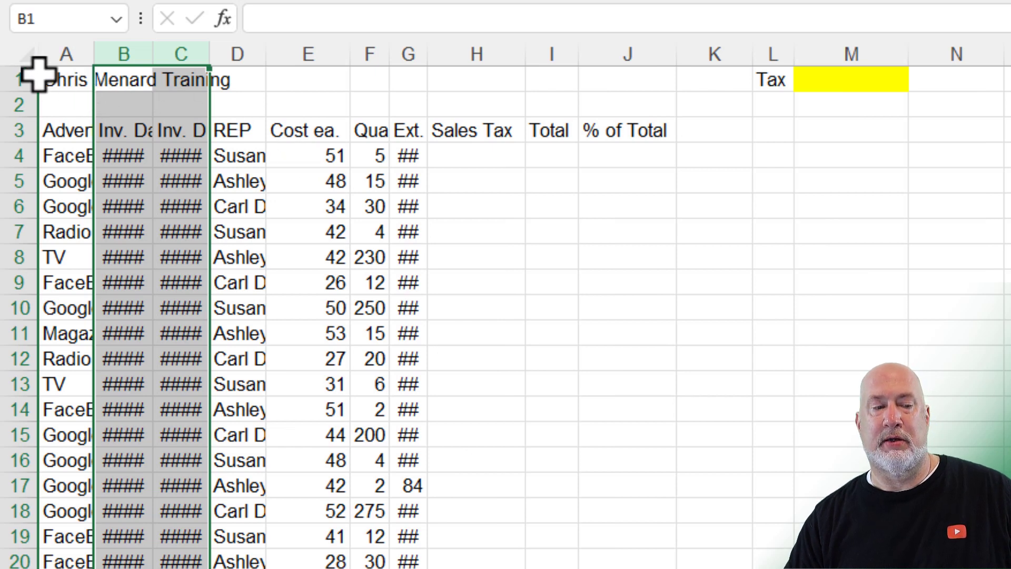
Step: Select the entire sheet and auto-fit all columns so dates, names and costs show fully
{"action": "left_click", "coordinate": [25, 56]}
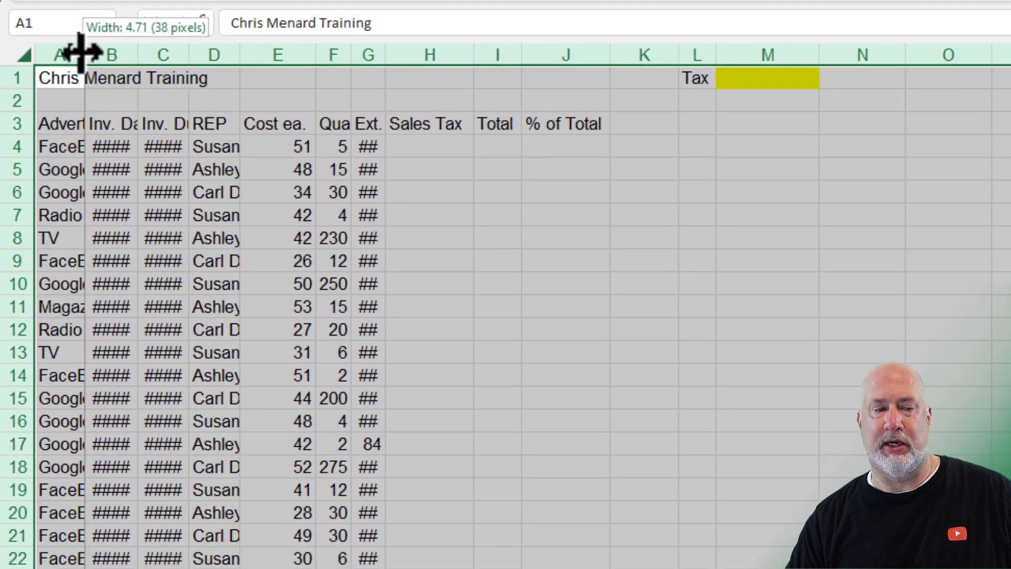
{"action": "double_click", "coordinate": [91, 55]}
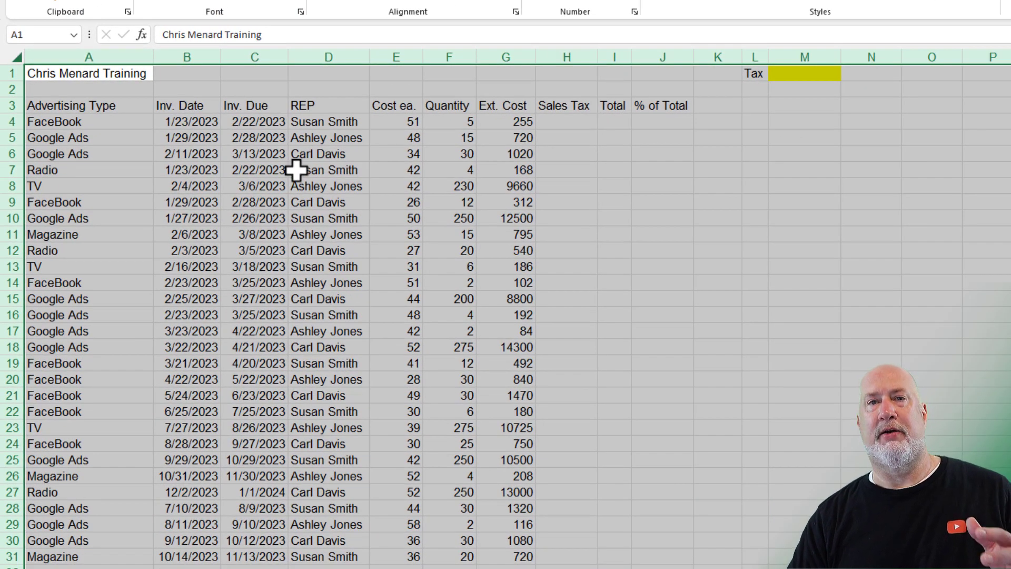
{"action": "left_click", "coordinate": [467, 125]}
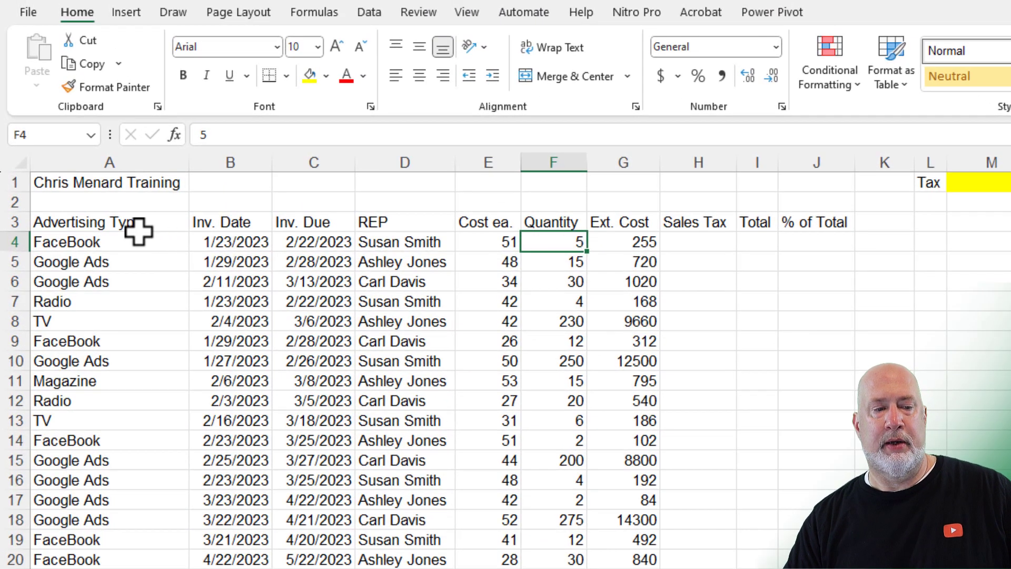
Step: Make the header row A3 through K3 bold
{"action": "left_click", "coordinate": [126, 178]}
{"action": "left_click_drag", "start_coordinate": [136, 222], "coordinate": [869, 220]}
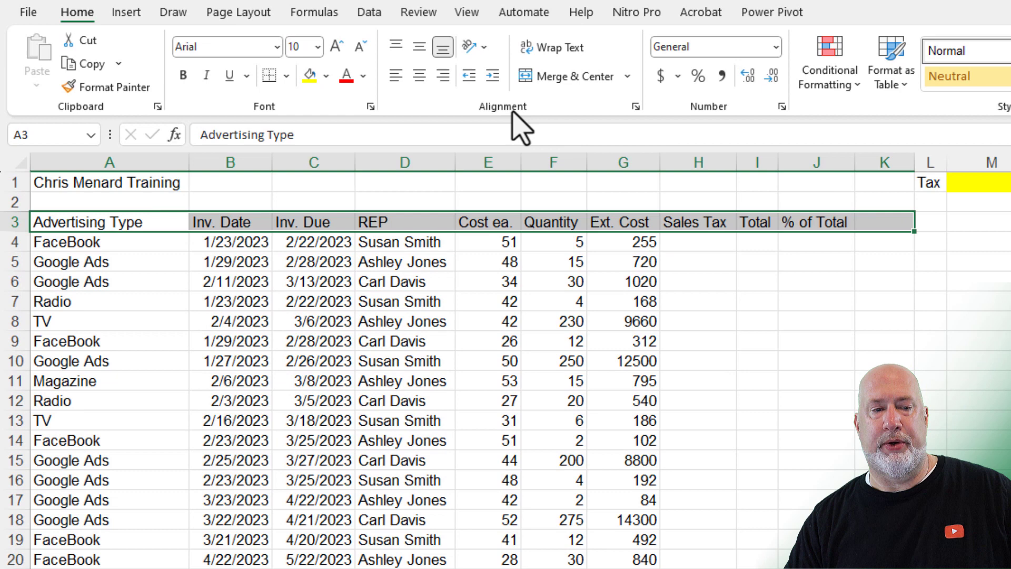
{"action": "left_click", "coordinate": [184, 75]}
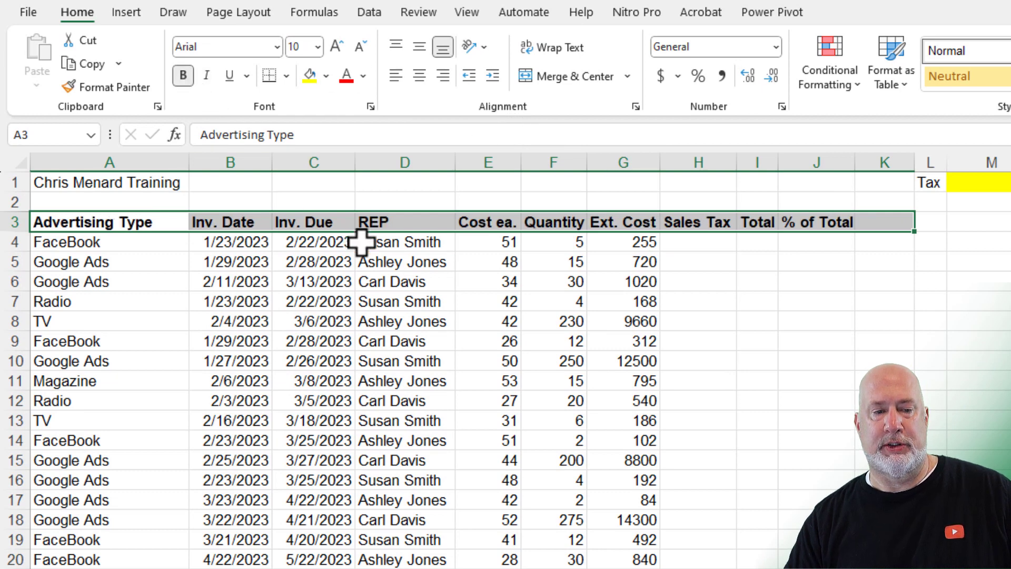
{"action": "left_click", "coordinate": [399, 253]}
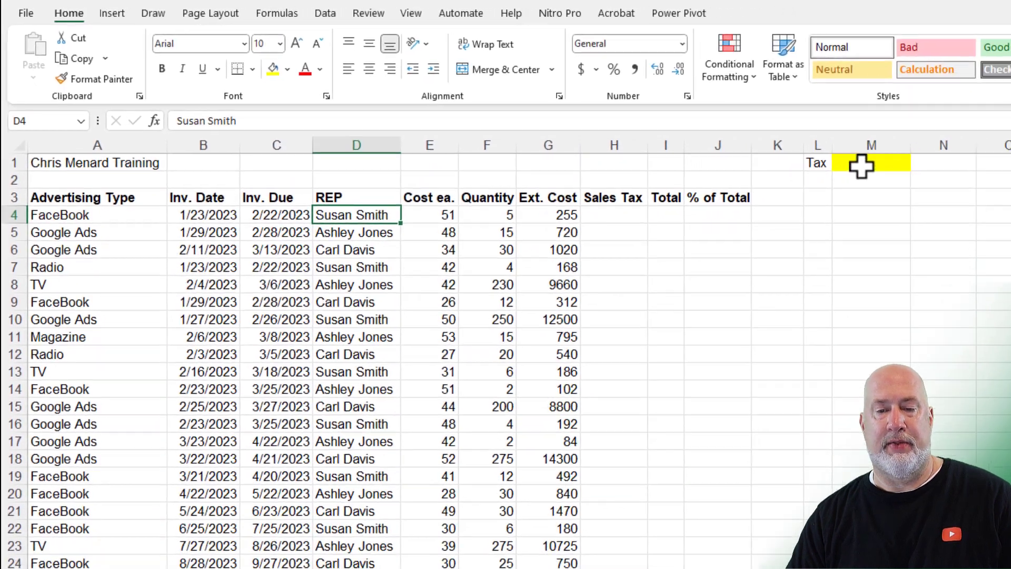
Step: Enter 0.07 in M1 and format it as a percentage (7%)
{"action": "left_click", "coordinate": [979, 187]}
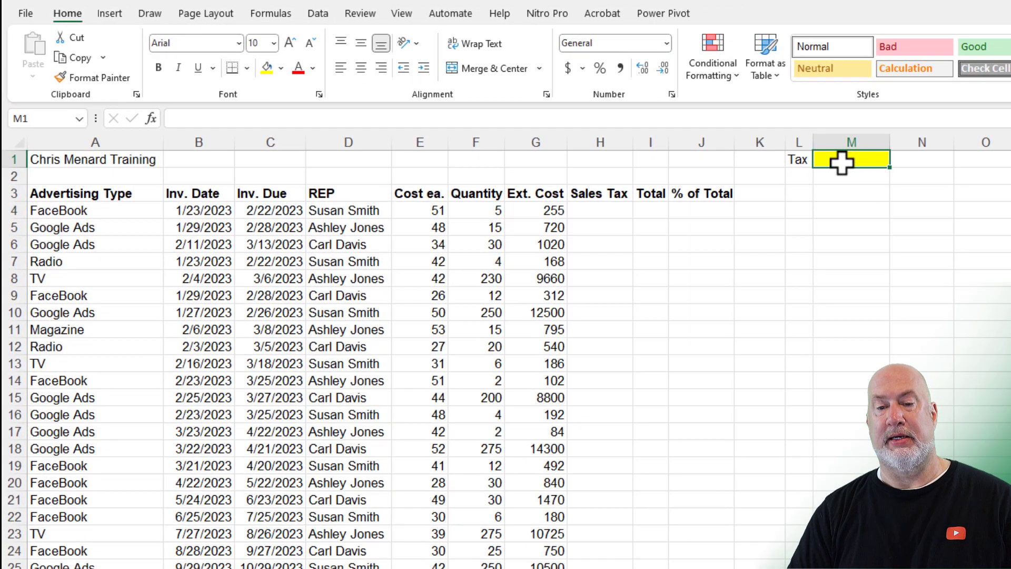
{"action": "type", "text": ".07"}
{"action": "key", "text": "Return"}
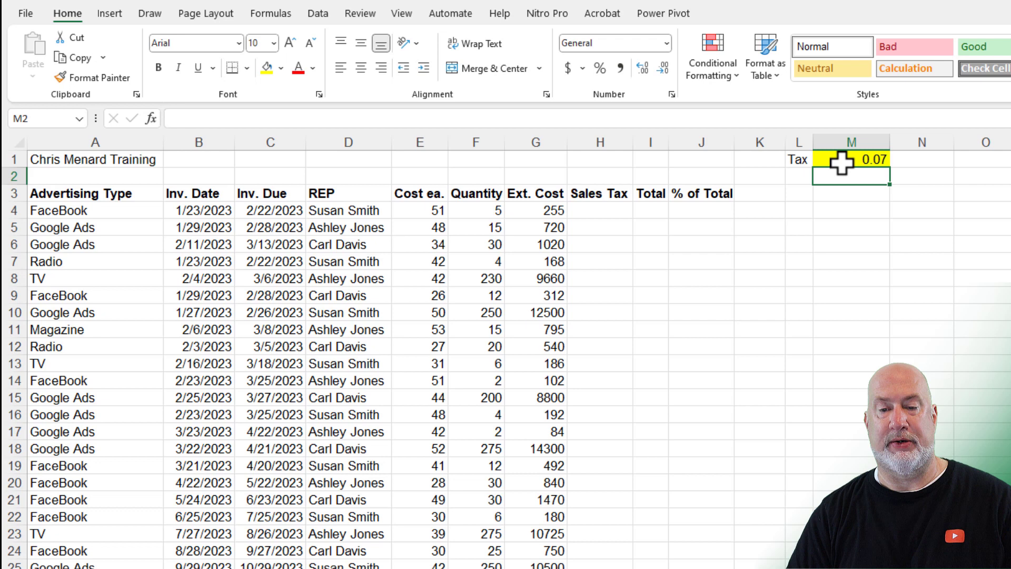
{"action": "left_click", "coordinate": [841, 164]}
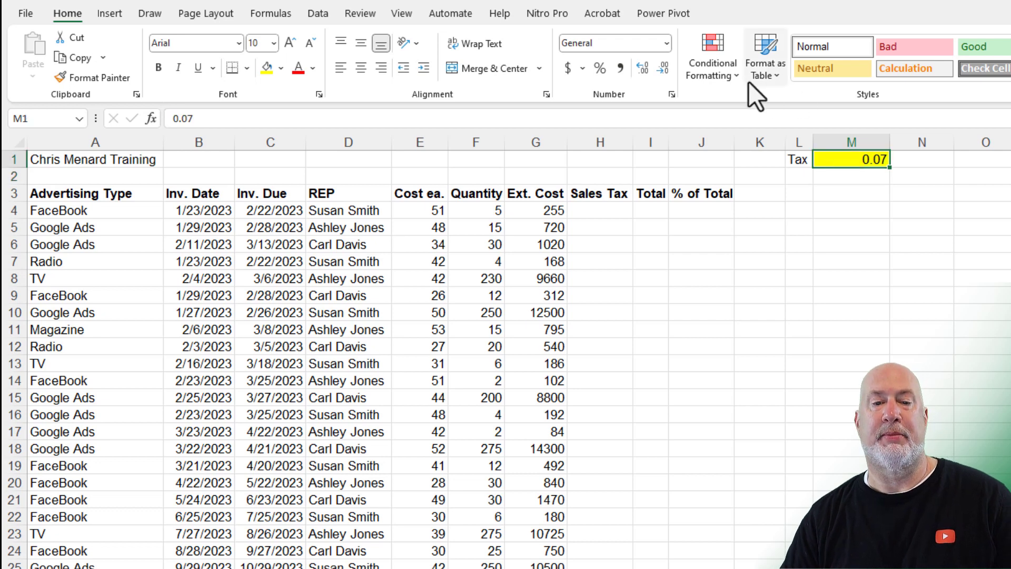
{"action": "left_click", "coordinate": [600, 69]}
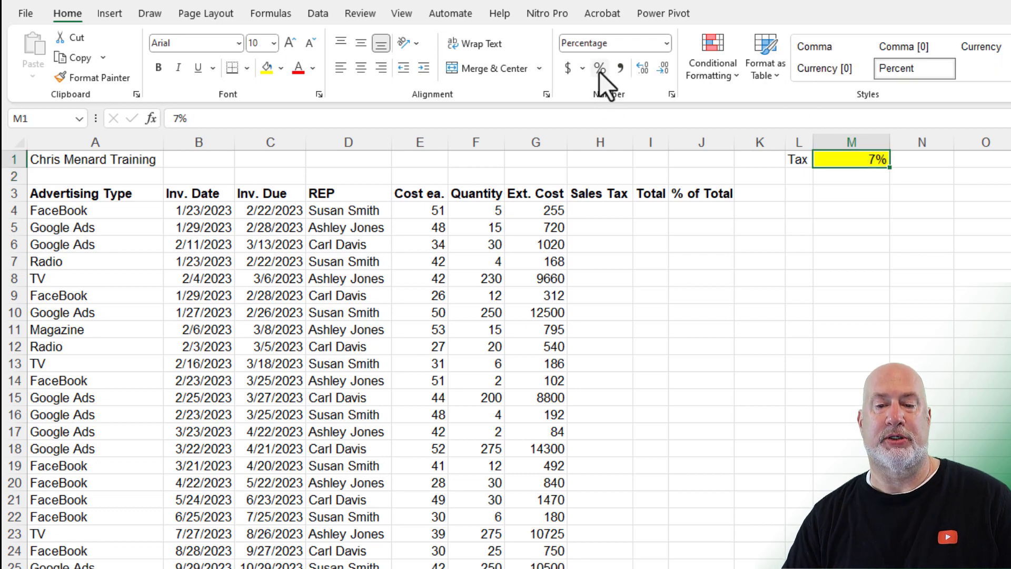
{"action": "left_click", "coordinate": [623, 210]}
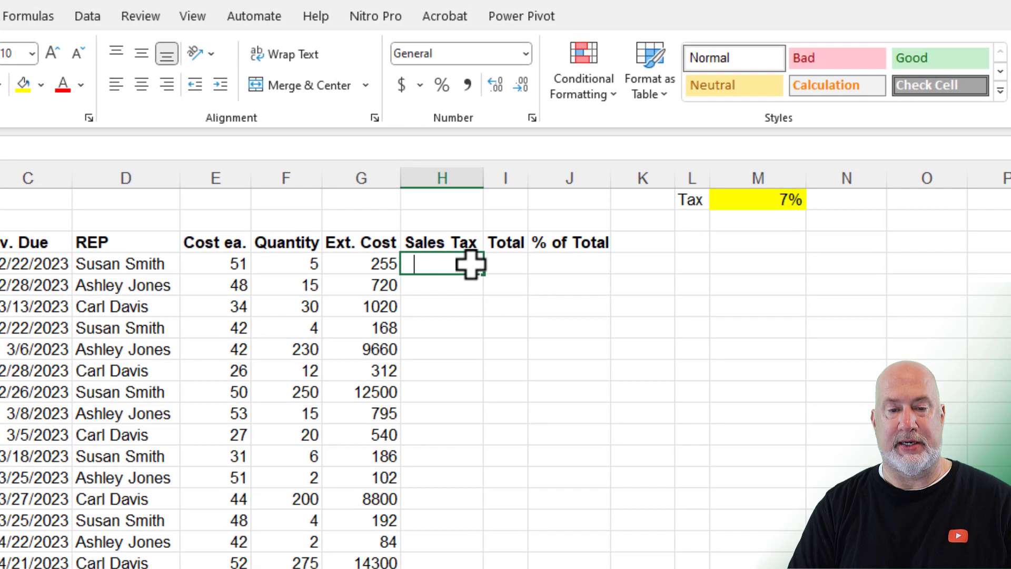
Step: Enter the Sales Tax formula =G4*$M$1 in H4 with an absolute rate reference
{"action": "type", "text": "="}
{"action": "key", "text": "Left"}
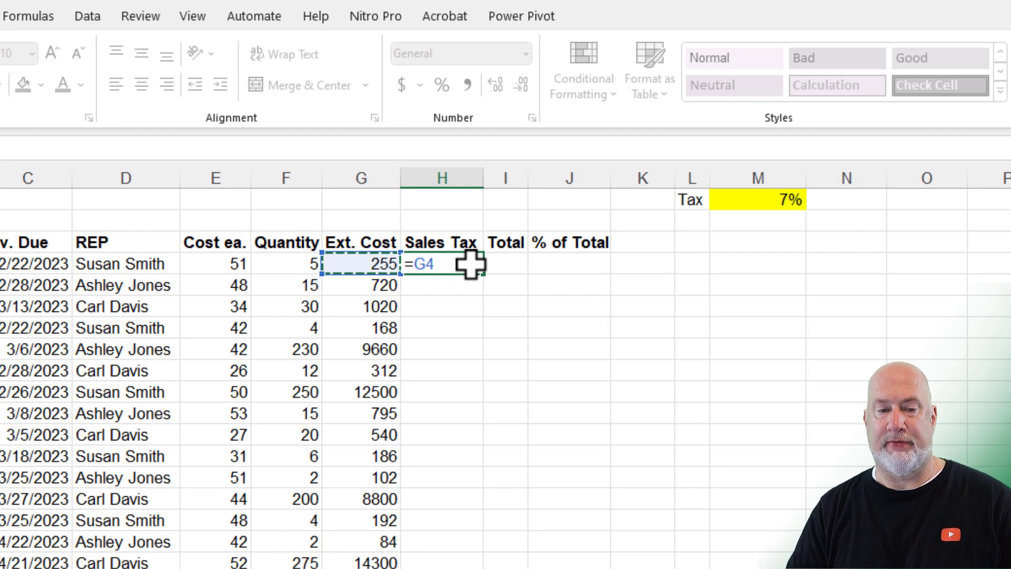
{"action": "type", "text": "*"}
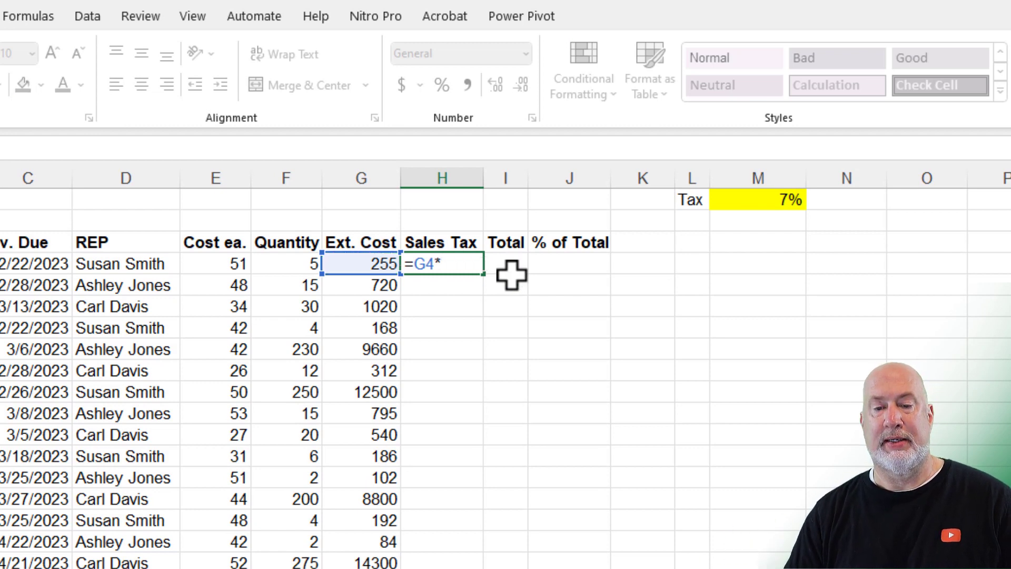
{"action": "left_click", "coordinate": [784, 200]}
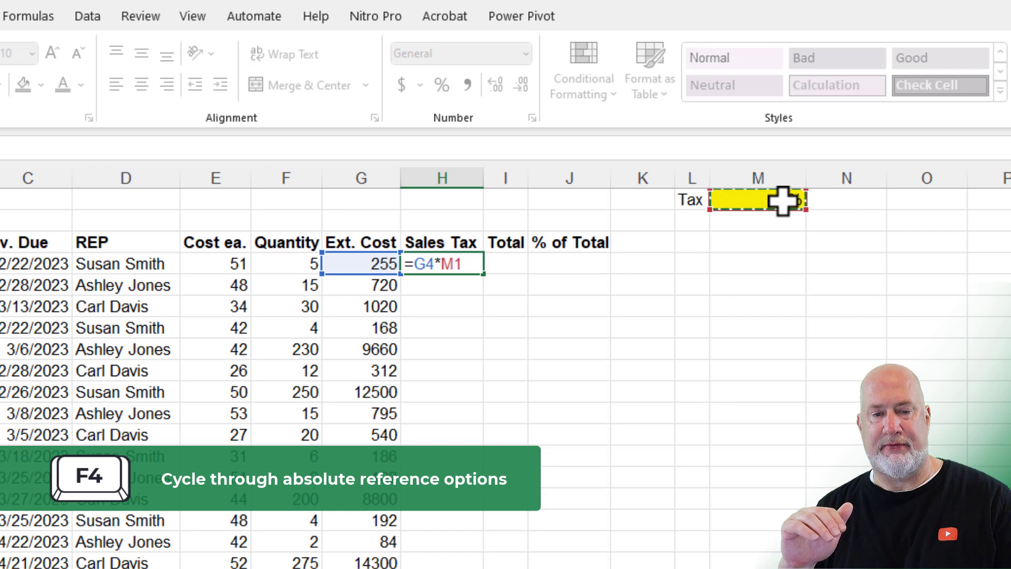
{"action": "key", "text": "F4"}
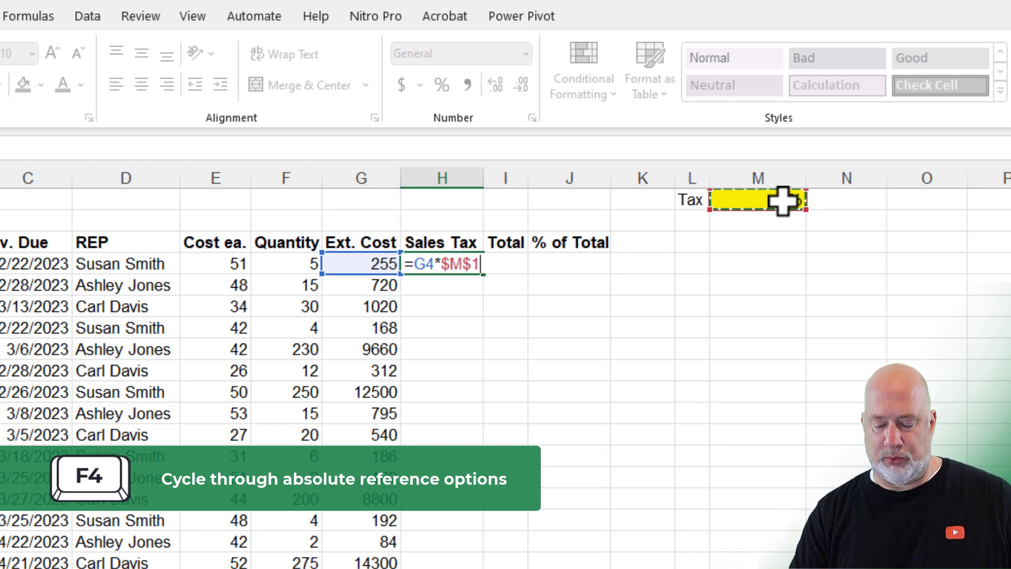
{"action": "key", "text": "ctrl+Return"}
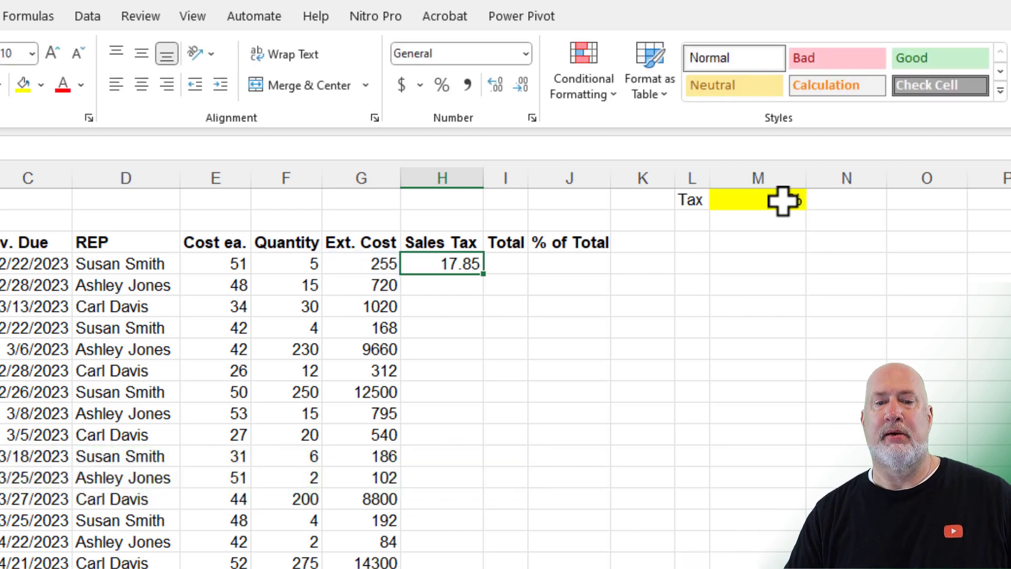
Step: Fill the sales tax formula down column H in Comma Style, and widen column I
{"action": "double_click", "coordinate": [487, 281]}
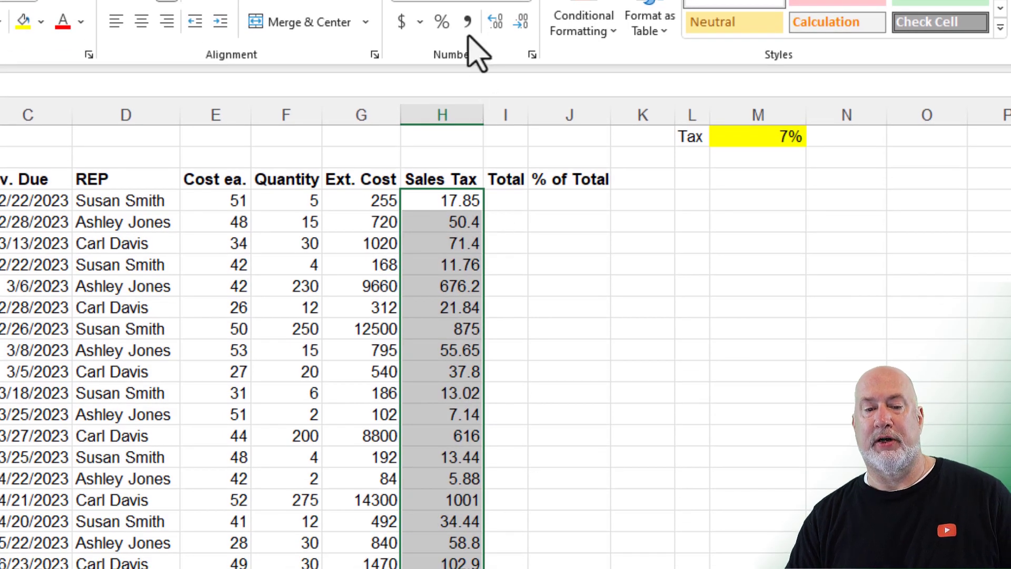
{"action": "left_click", "coordinate": [467, 22]}
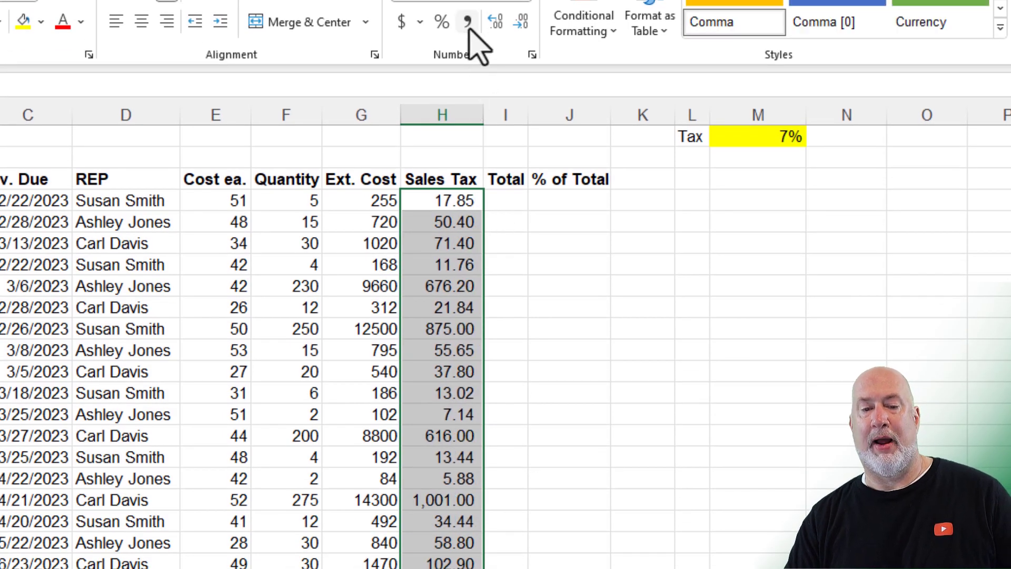
{"action": "left_click", "coordinate": [513, 202]}
{"action": "left_click_drag", "start_coordinate": [529, 124], "coordinate": [569, 122]}
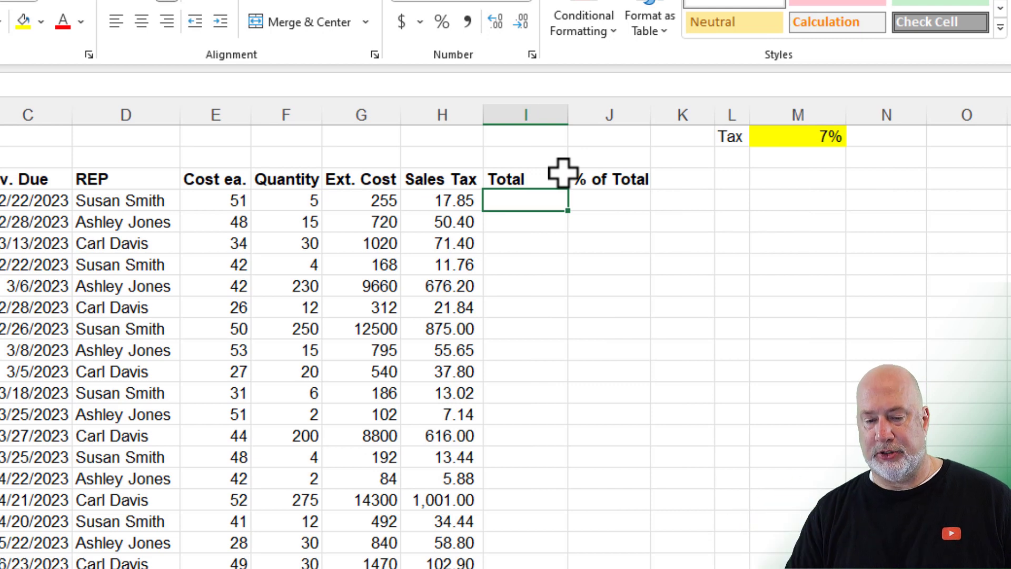
Step: Enter =G4+H4 in I4 so the first Total reads 272.85
{"action": "type", "text": "="}
{"action": "key", "text": "Left"}
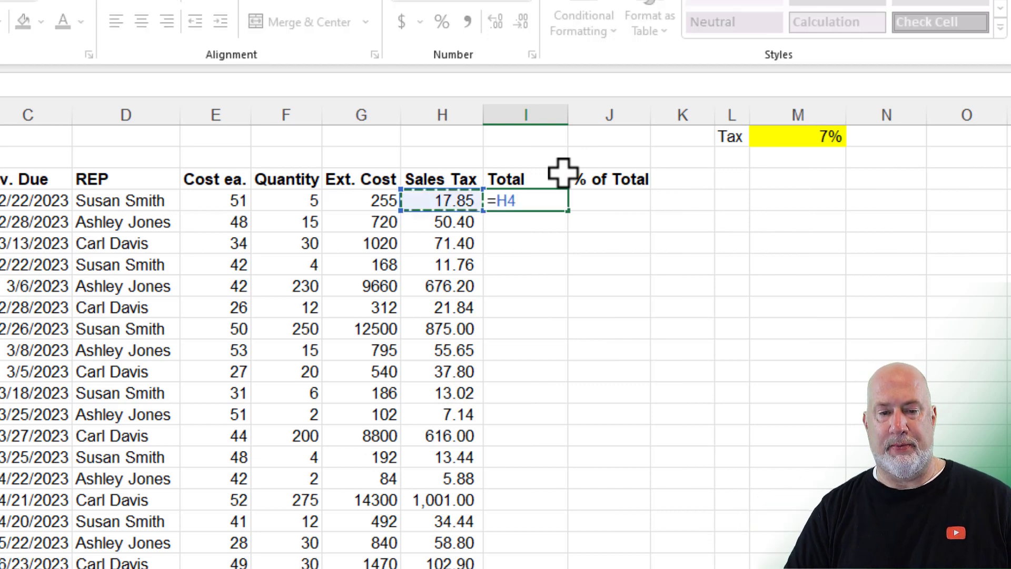
{"action": "key", "text": "Left"}
{"action": "type", "text": "+"}
{"action": "key", "text": "Left"}
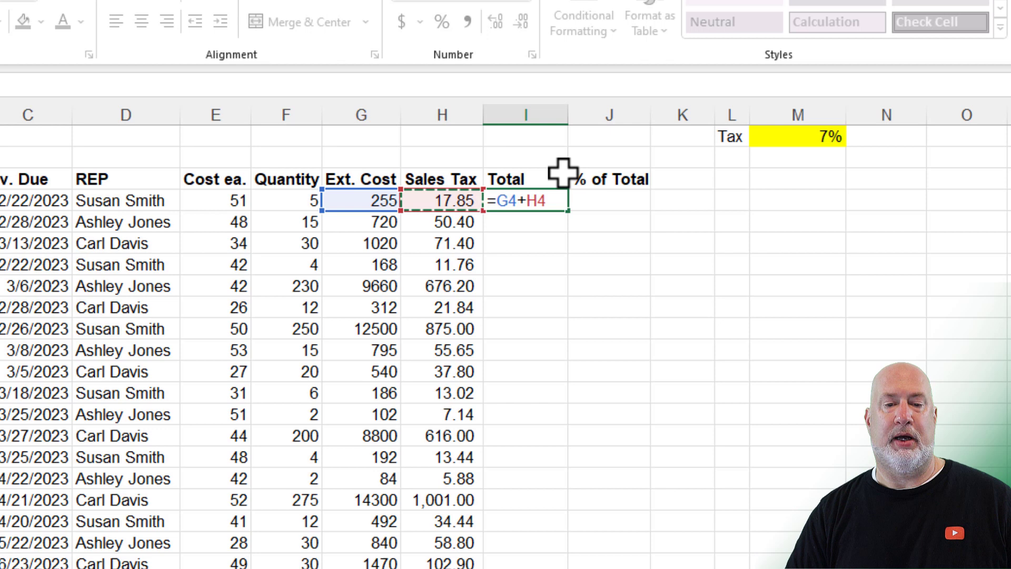
{"action": "key", "text": "Return"}
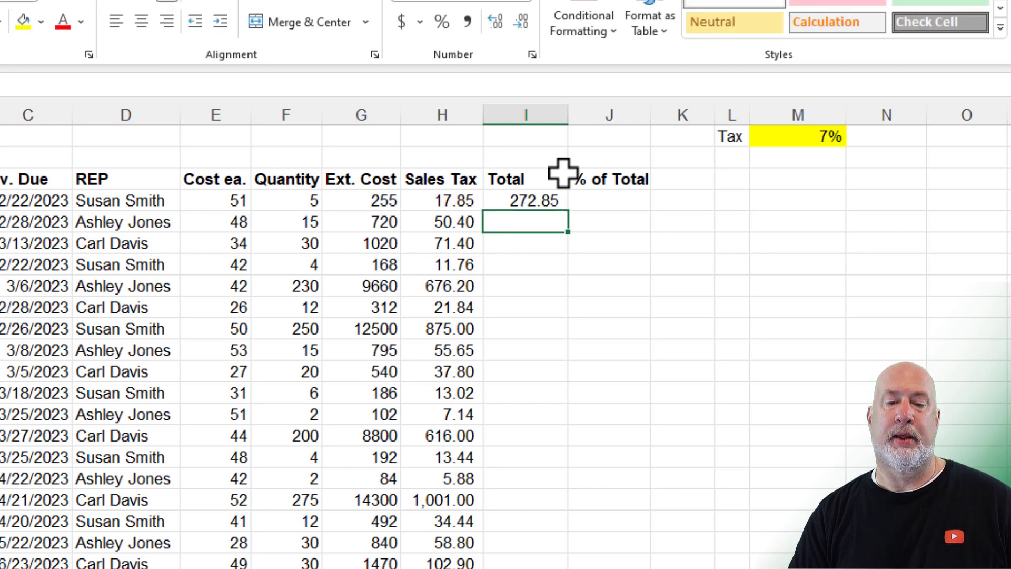
{"action": "key", "text": "Up"}
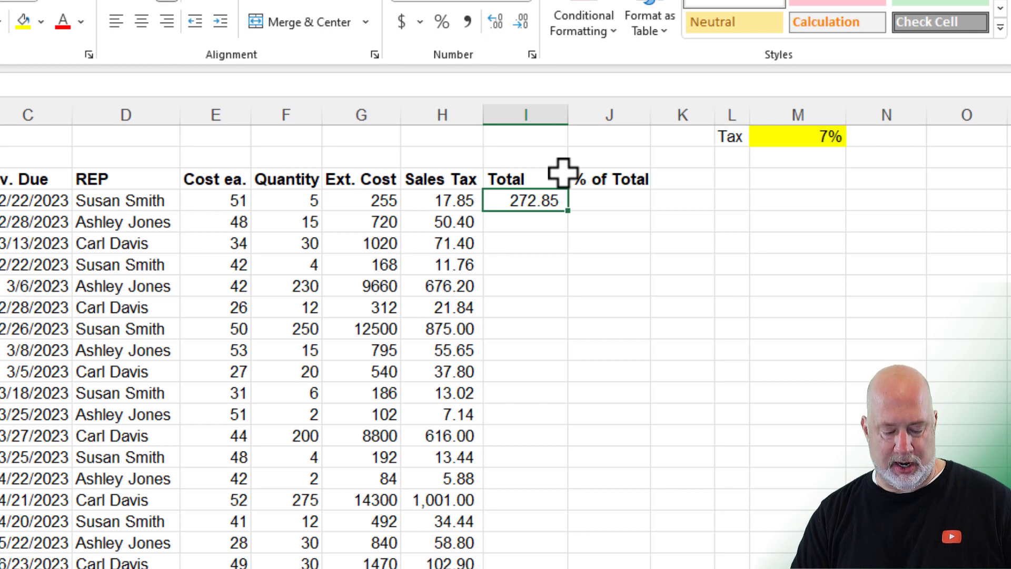
{"action": "right_click", "coordinate": [440, 114]}
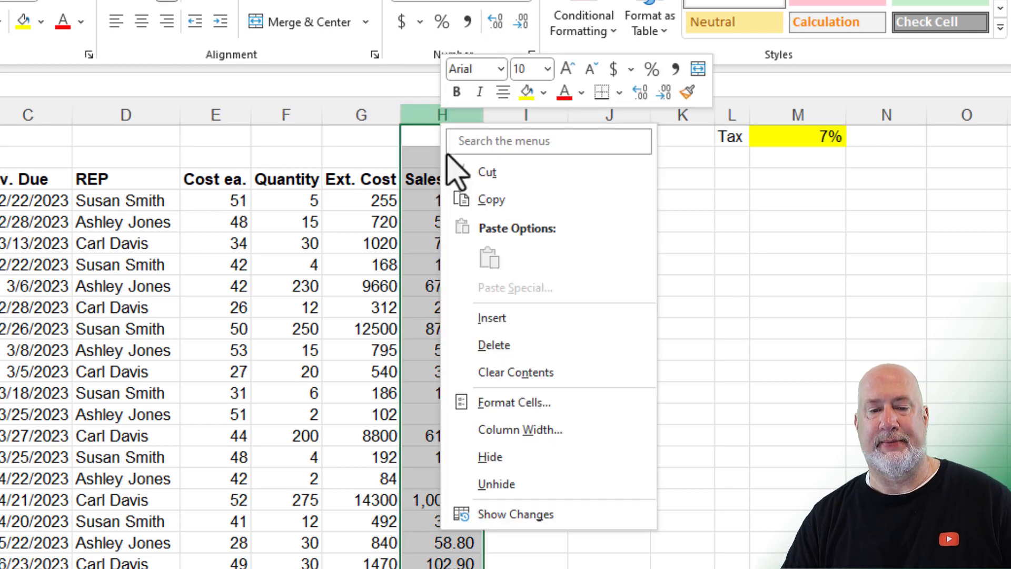
{"action": "left_click", "coordinate": [490, 318]}
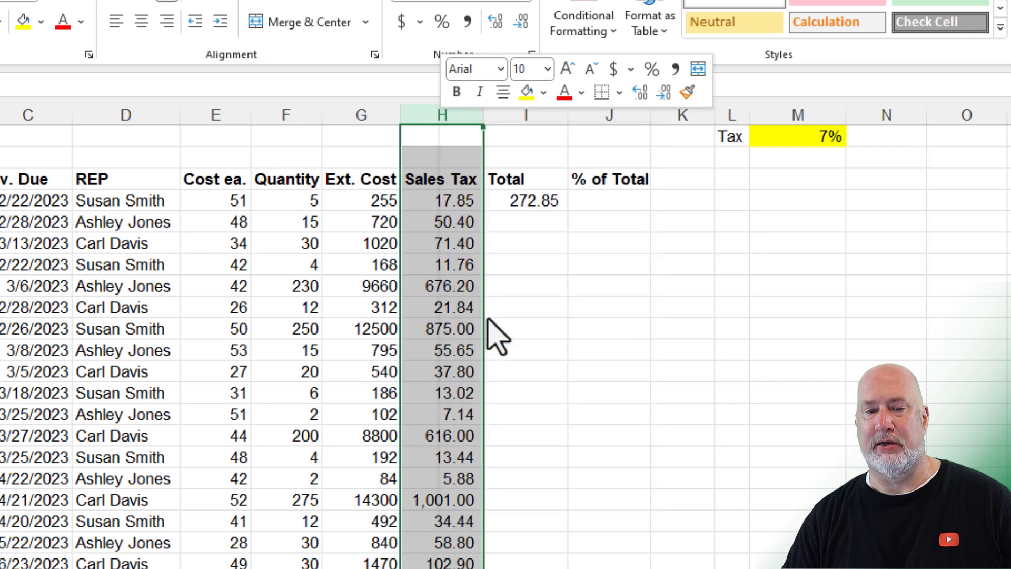
{"action": "left_click", "coordinate": [443, 178]}
{"action": "type", "text": "S"}
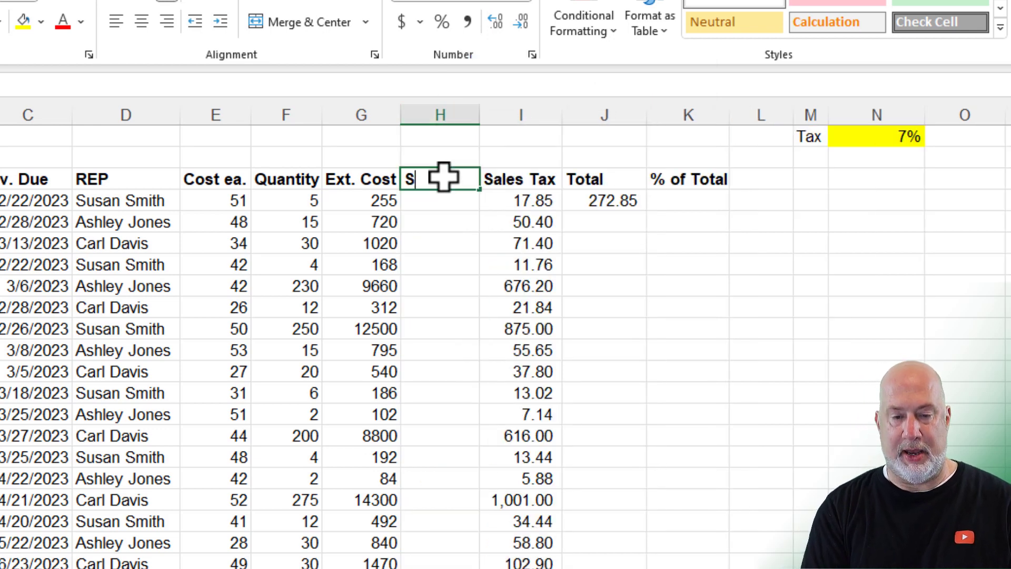
{"action": "type", "text": "hipping"}
{"action": "key", "text": "Return"}
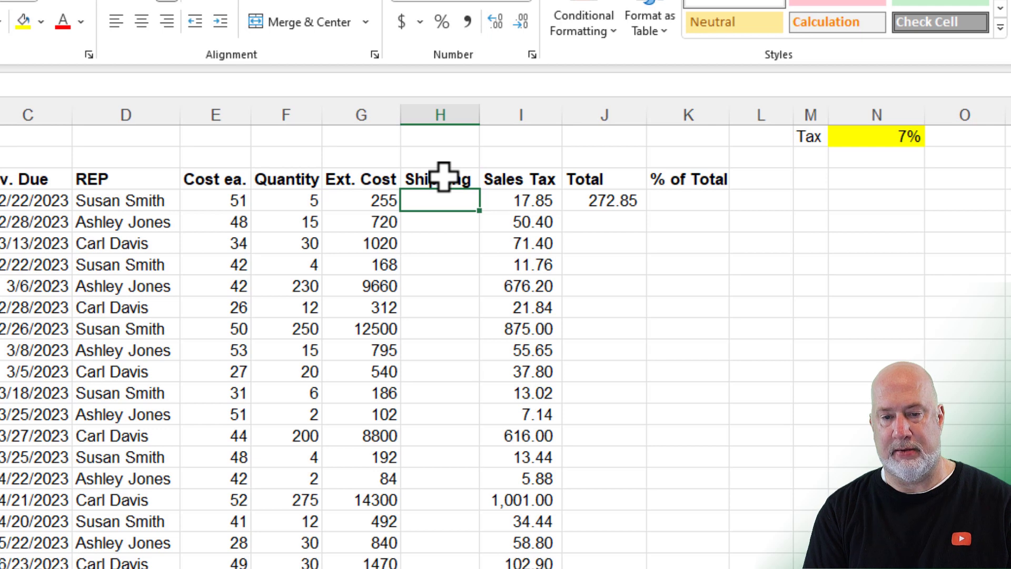
{"action": "type", "text": "2"}
{"action": "key", "text": "Return"}
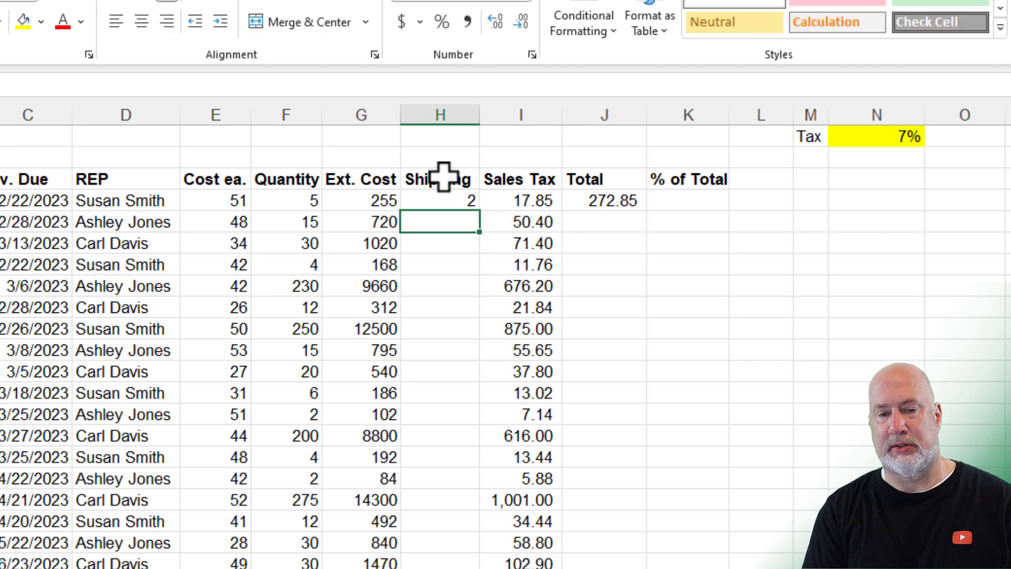
{"action": "key", "text": "Up"}
{"action": "type", "text": "6"}
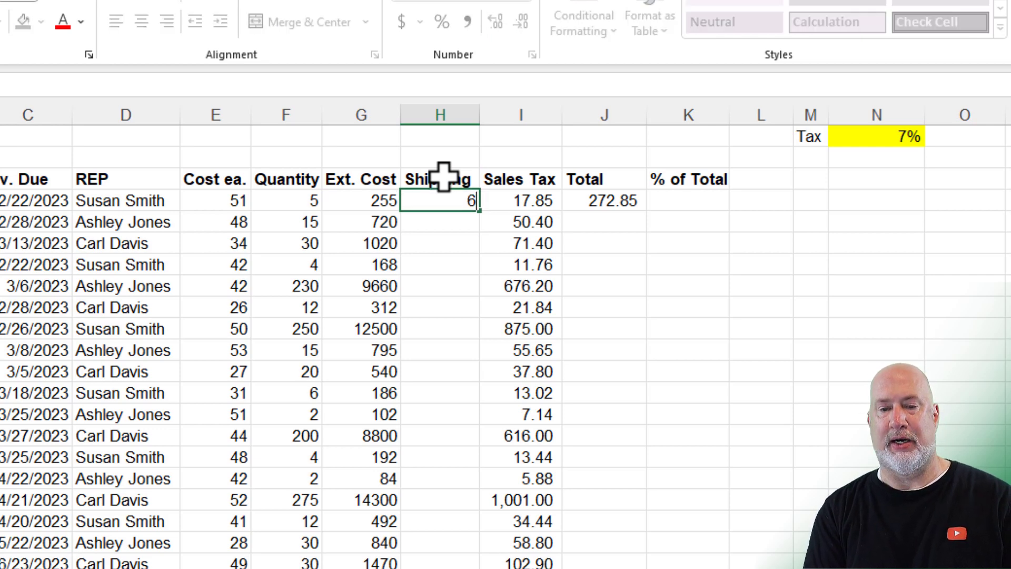
{"action": "key", "text": "Return"}
{"action": "key", "text": "Up"}
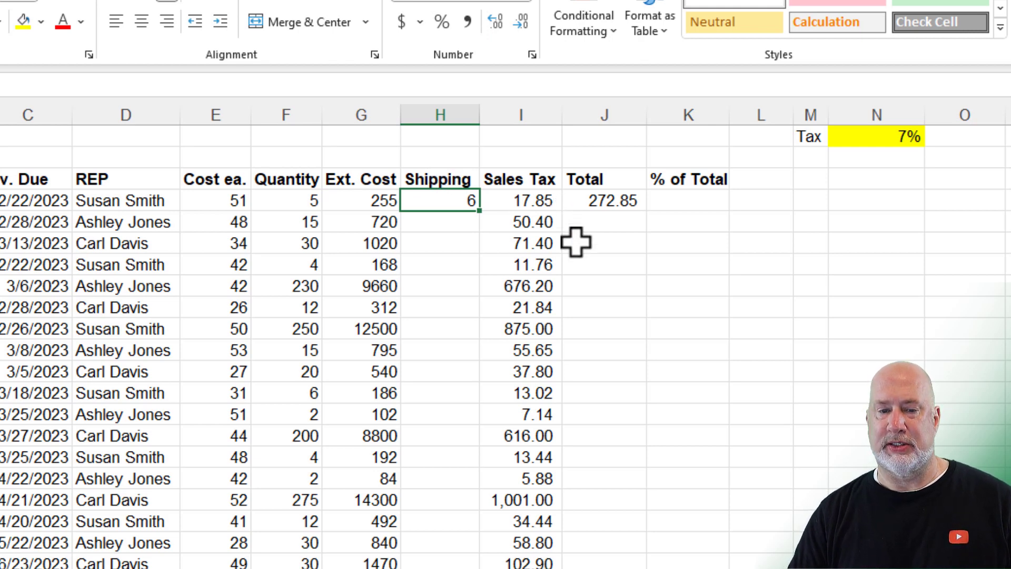
{"action": "left_click", "coordinate": [456, 113]}
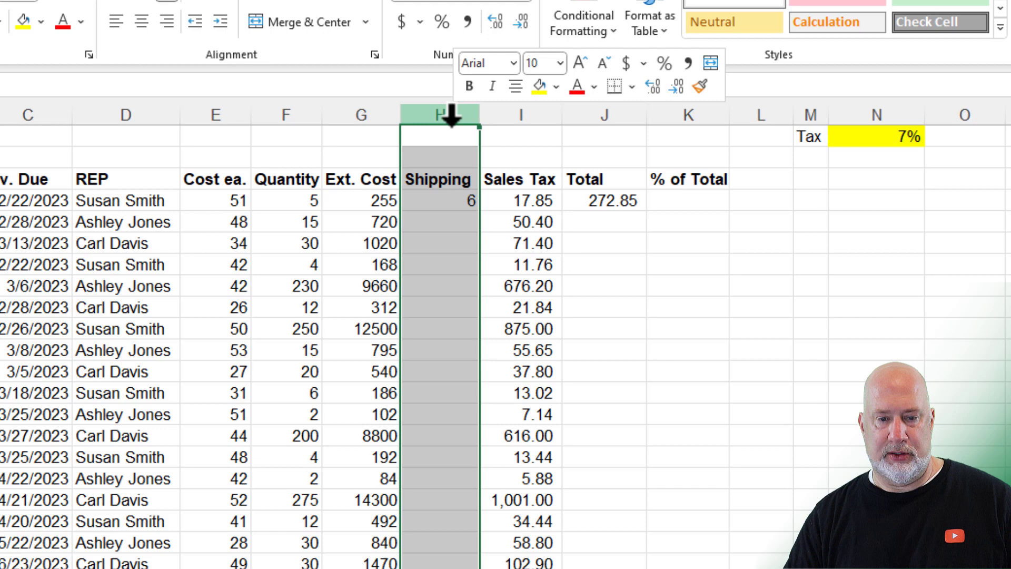
{"action": "right_click", "coordinate": [456, 113]}
{"action": "left_click", "coordinate": [490, 339]}
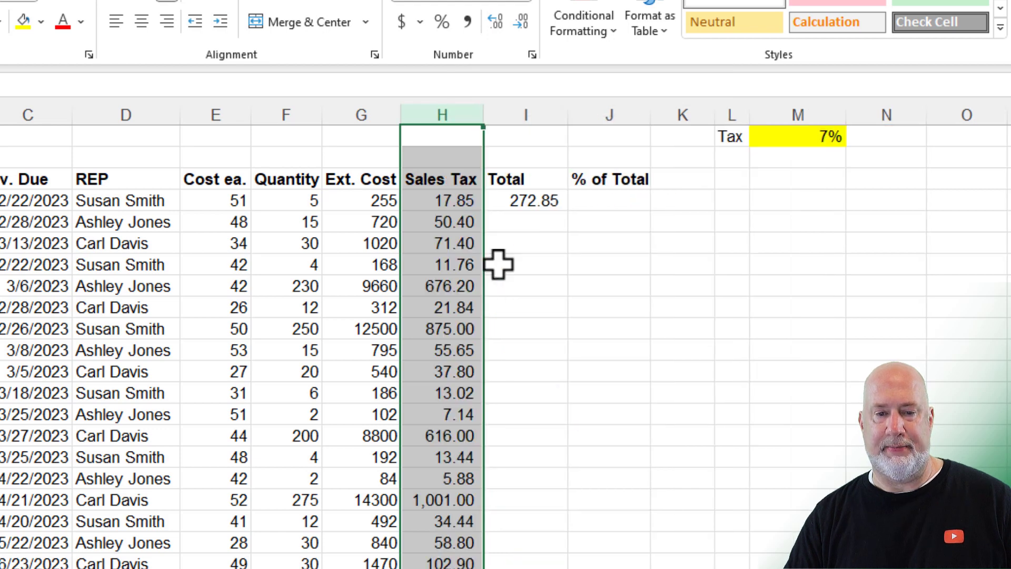
Step: Replace the first Total with =SUM(G4:H4), still showing 272.85
{"action": "left_click", "coordinate": [526, 203]}
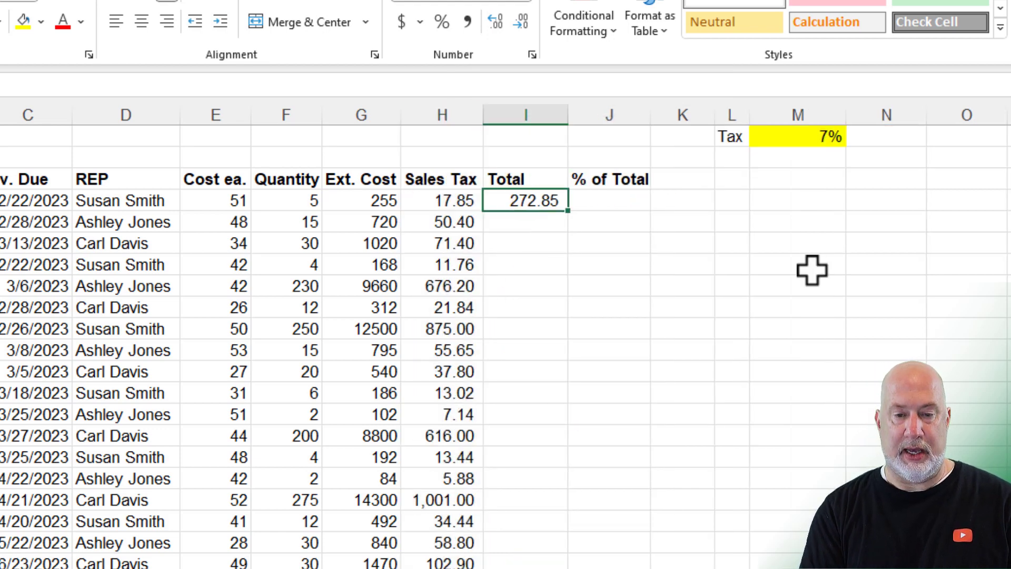
{"action": "type", "text": "=SUM("}
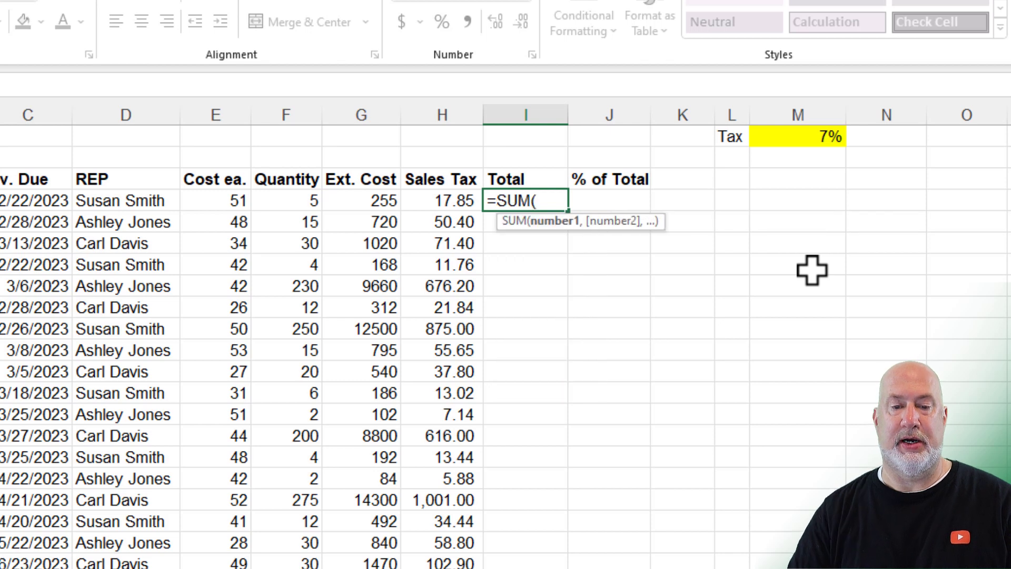
{"action": "left_click_drag", "start_coordinate": [358, 194], "coordinate": [416, 195]}
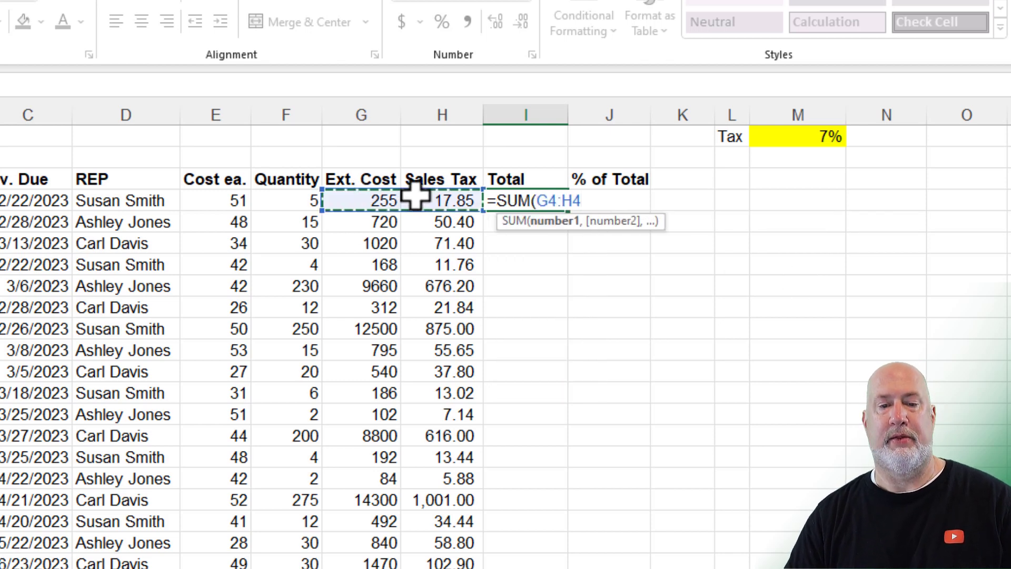
{"action": "key", "text": "Return"}
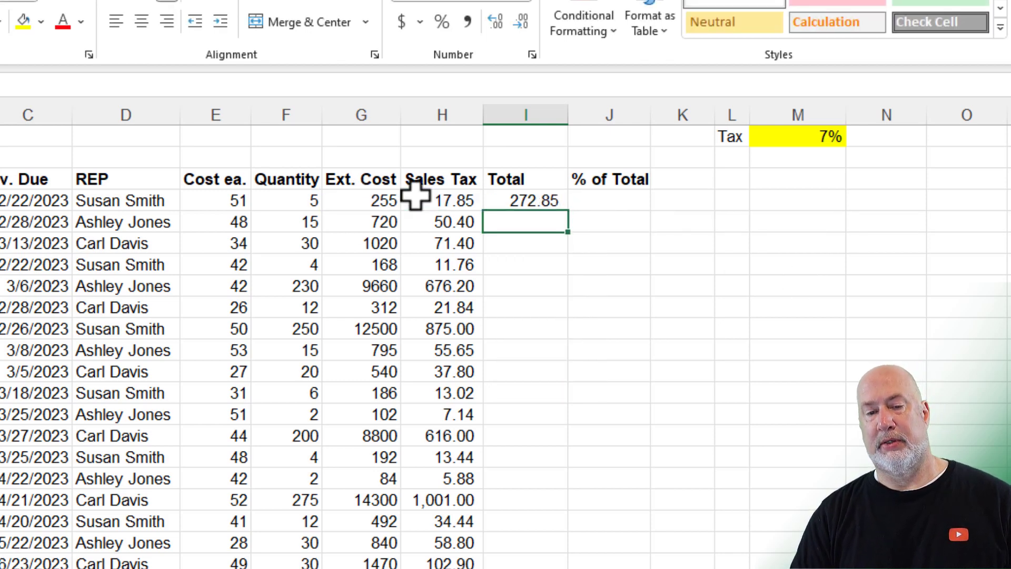
{"action": "key", "text": "Up"}
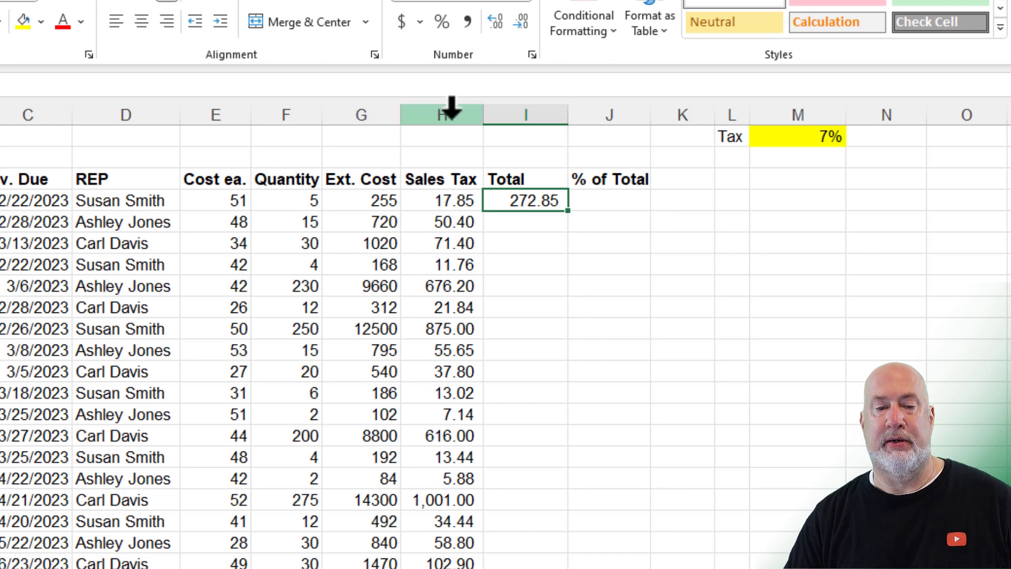
Step: Insert a blank column before Sales Tax and enter 6 in its first data row to test the SUM
{"action": "left_click", "coordinate": [452, 105]}
{"action": "right_click", "coordinate": [452, 105]}
{"action": "left_click", "coordinate": [489, 310]}
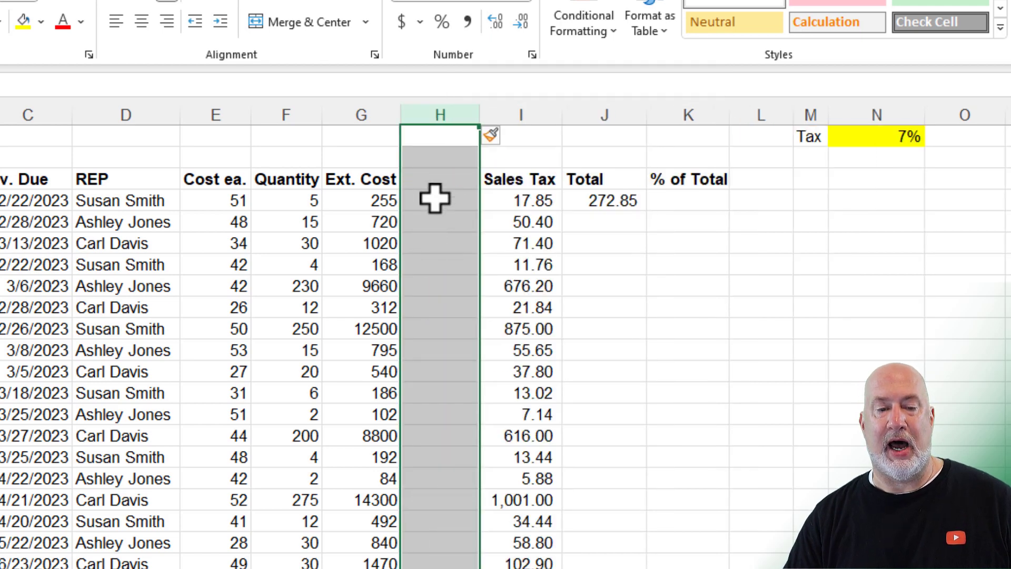
{"action": "left_click", "coordinate": [442, 179]}
{"action": "key", "text": "Down"}
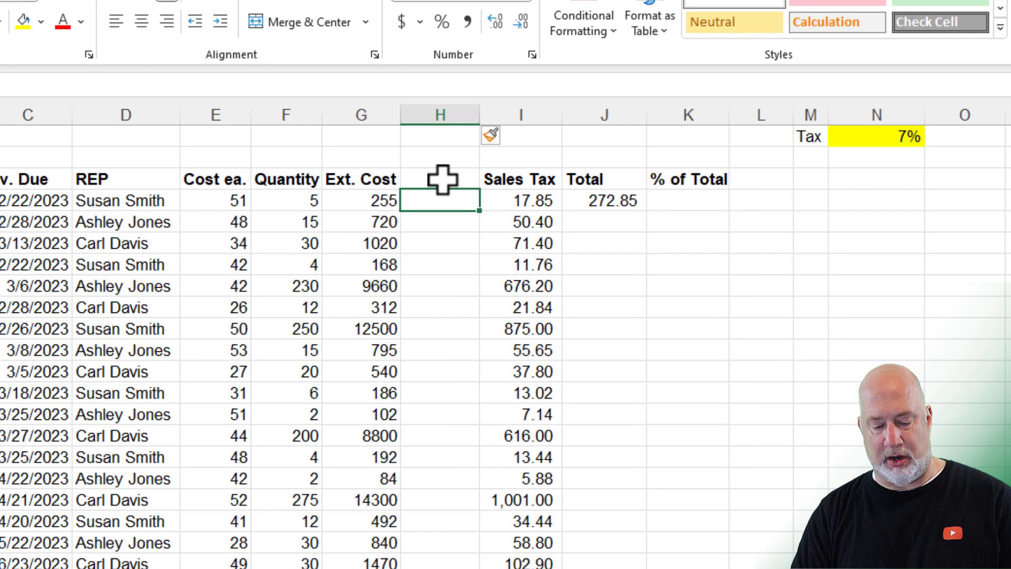
{"action": "type", "text": "6"}
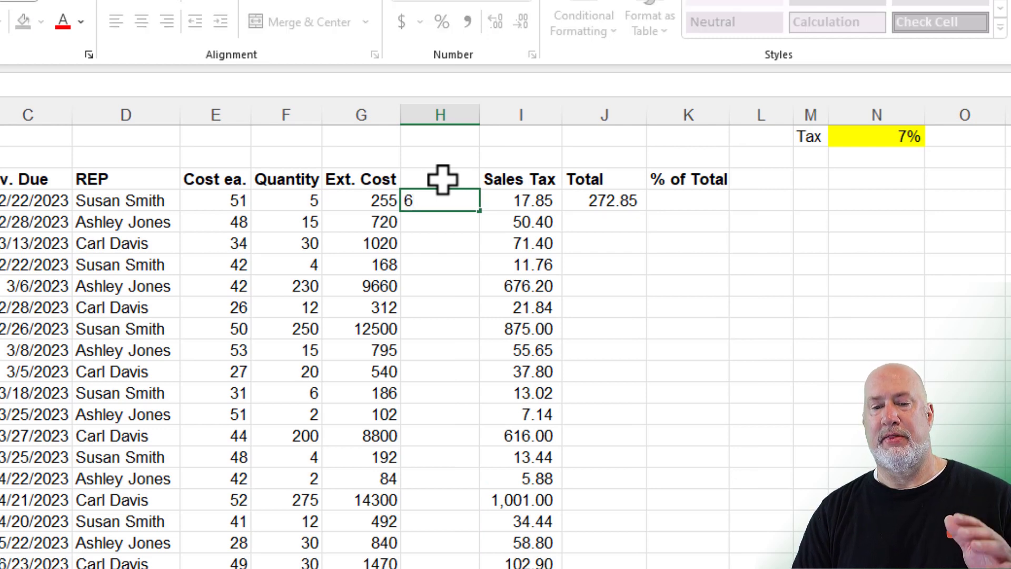
{"action": "key", "text": "Return"}
{"action": "key", "text": "Up"}
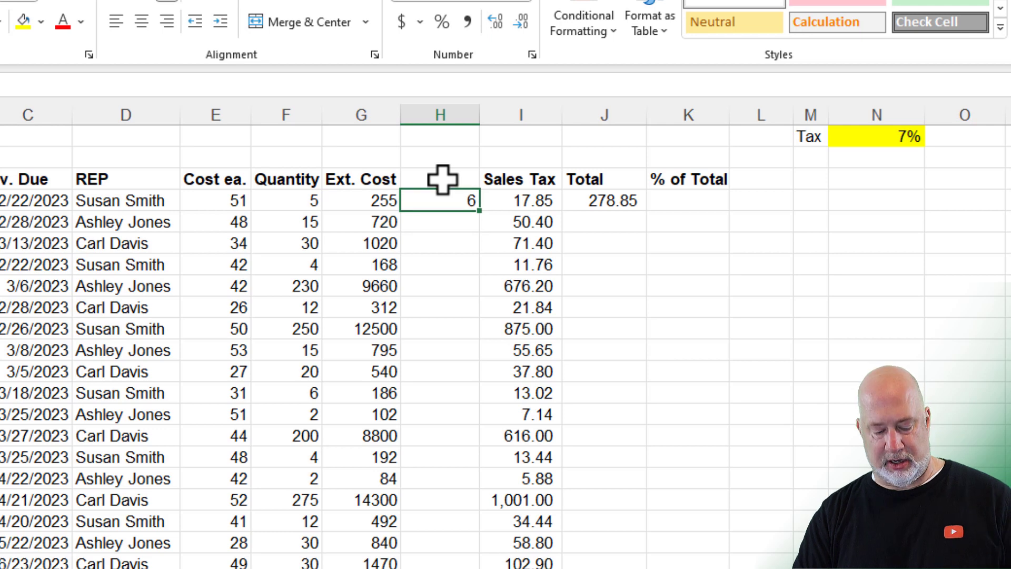
Step: Delete the inserted test column so the Total returns to 272.85
{"action": "key", "text": "ctrl+space"}
{"action": "key", "text": "ctrl+minus"}
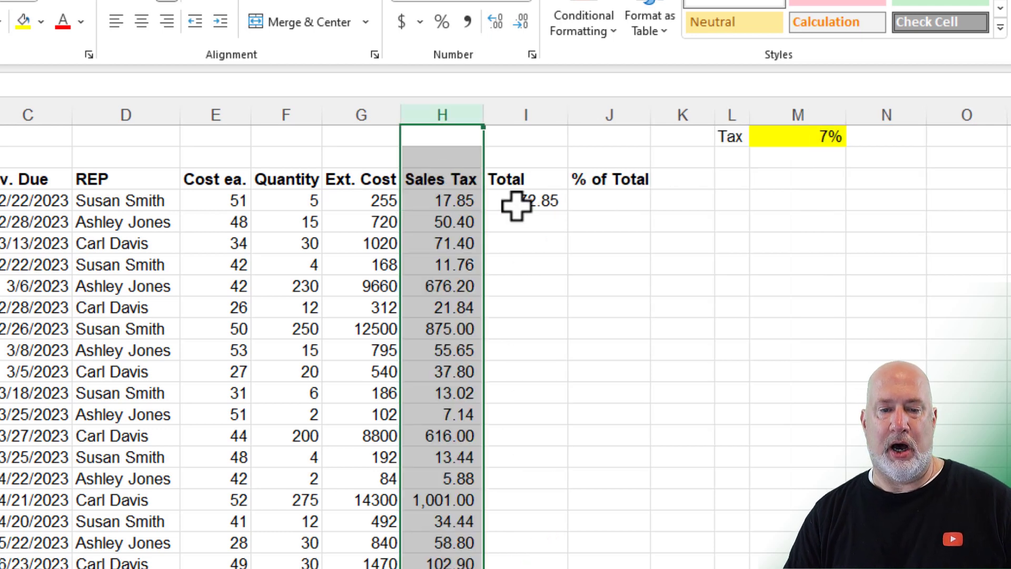
{"action": "left_click", "coordinate": [521, 200]}
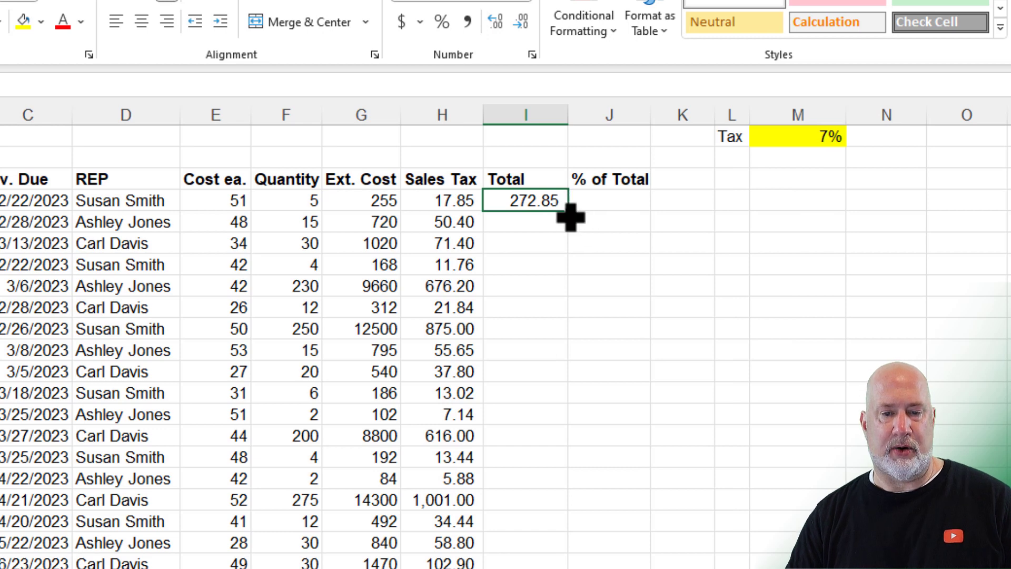
Step: Copy the Total SUM down to row 31 and widen column I so every total fits
{"action": "double_click", "coordinate": [568, 211]}
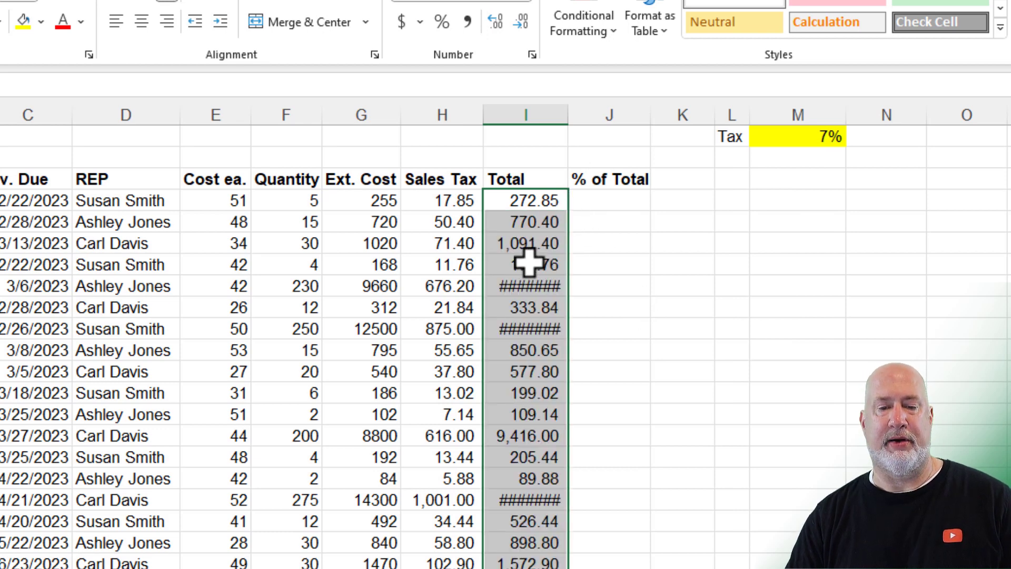
{"action": "double_click", "coordinate": [570, 118]}
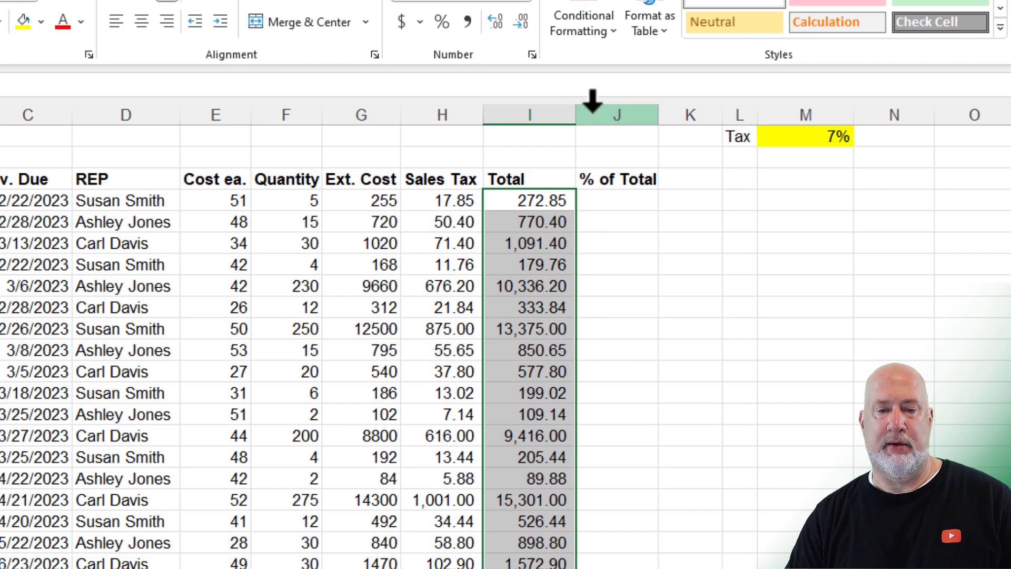
{"action": "left_click_drag", "start_coordinate": [582, 113], "coordinate": [586, 117]}
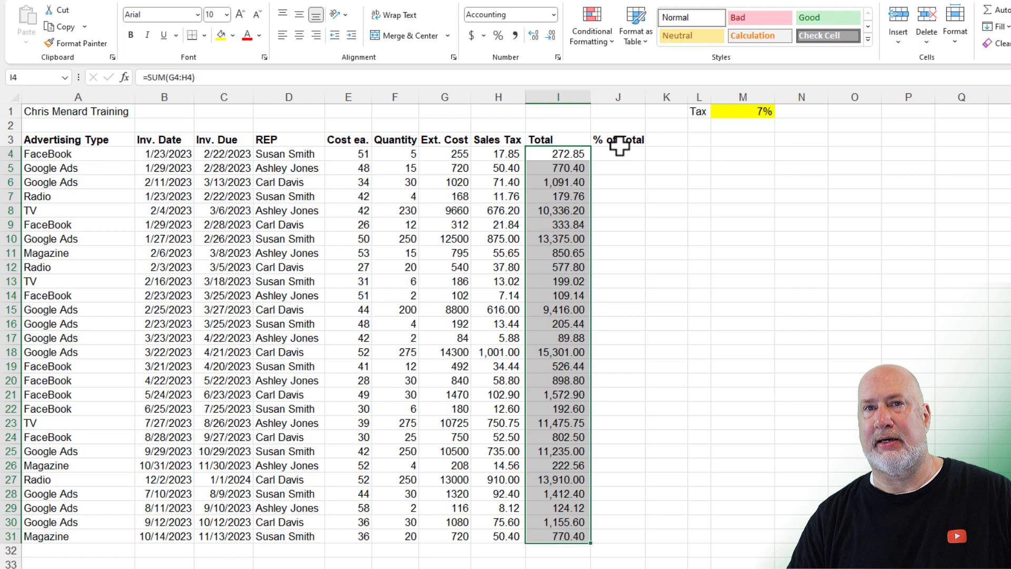
Step: Set columns E through J to a shared width of 9.5
{"action": "left_click", "coordinate": [354, 95]}
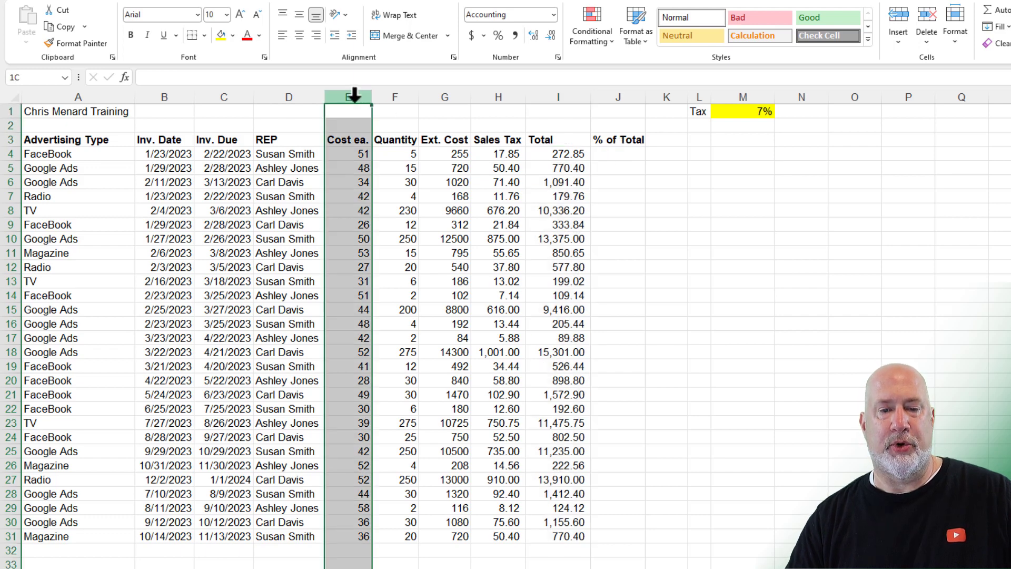
{"action": "left_click_drag", "start_coordinate": [354, 95], "coordinate": [603, 100]}
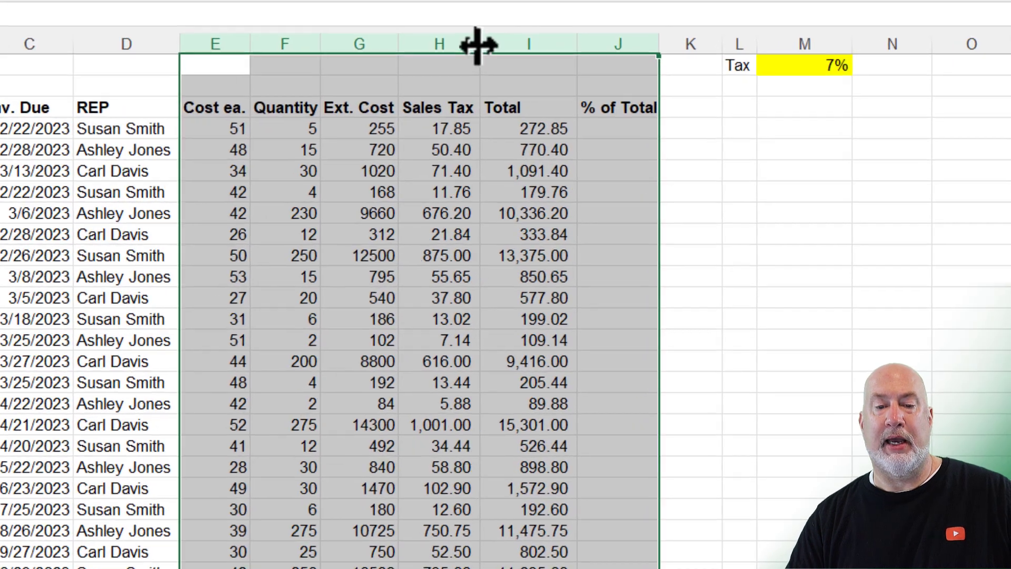
{"action": "left_click_drag", "start_coordinate": [526, 97], "coordinate": [524, 99]}
{"action": "left_click_drag", "start_coordinate": [477, 46], "coordinate": [533, 44]}
{"action": "right_click", "coordinate": [498, 42]}
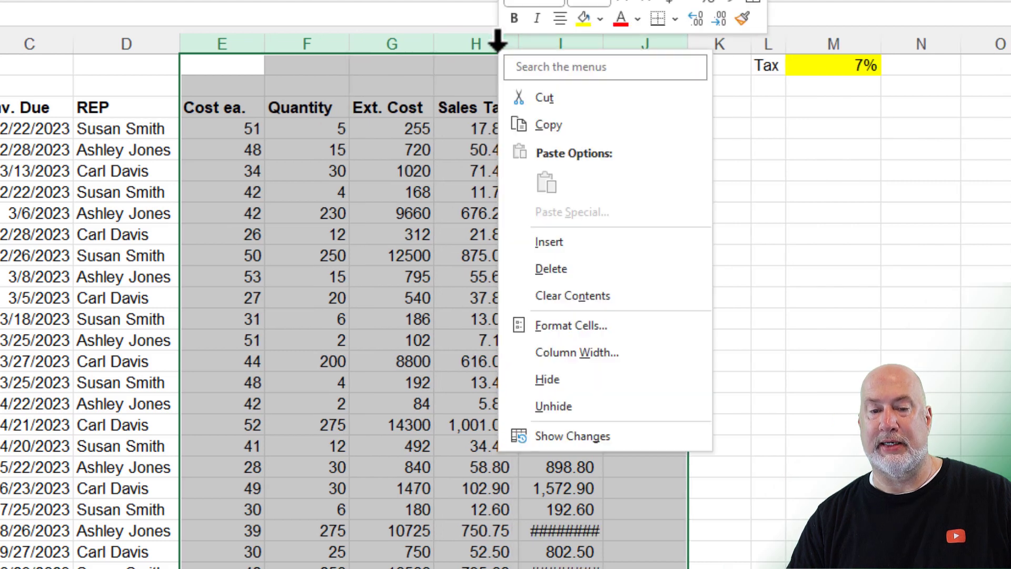
{"action": "left_click", "coordinate": [576, 352]}
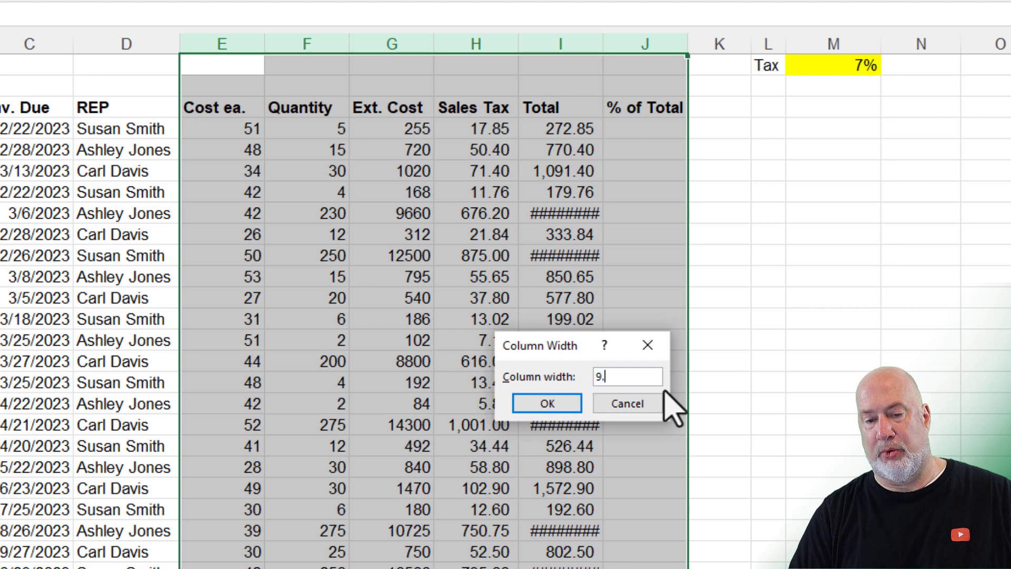
{"action": "key", "text": "Return"}
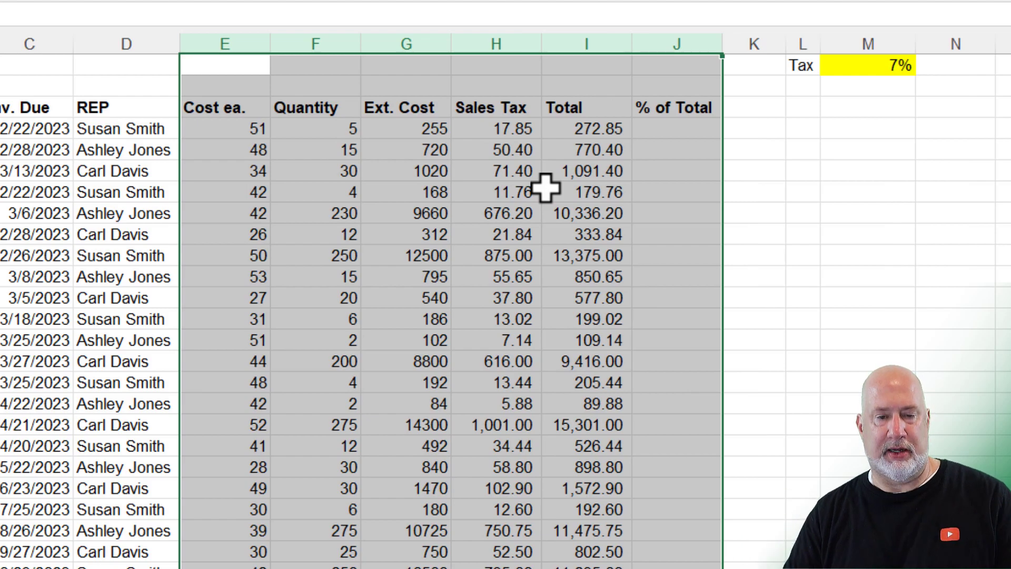
Step: Right-align the row 3 headings Cost ea. through % of Total
{"action": "left_click_drag", "start_coordinate": [226, 110], "coordinate": [706, 109]}
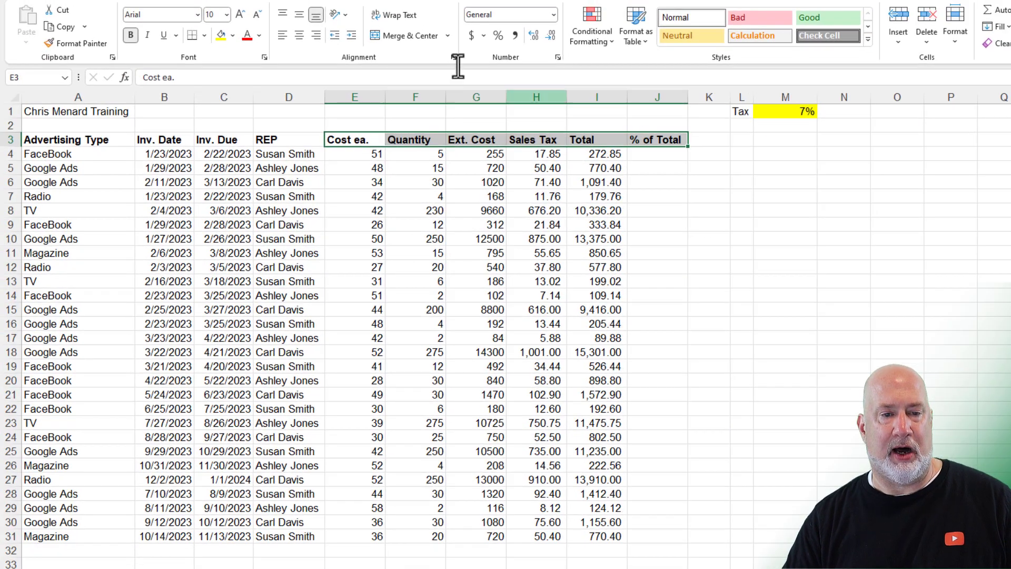
{"action": "left_click", "coordinate": [319, 35]}
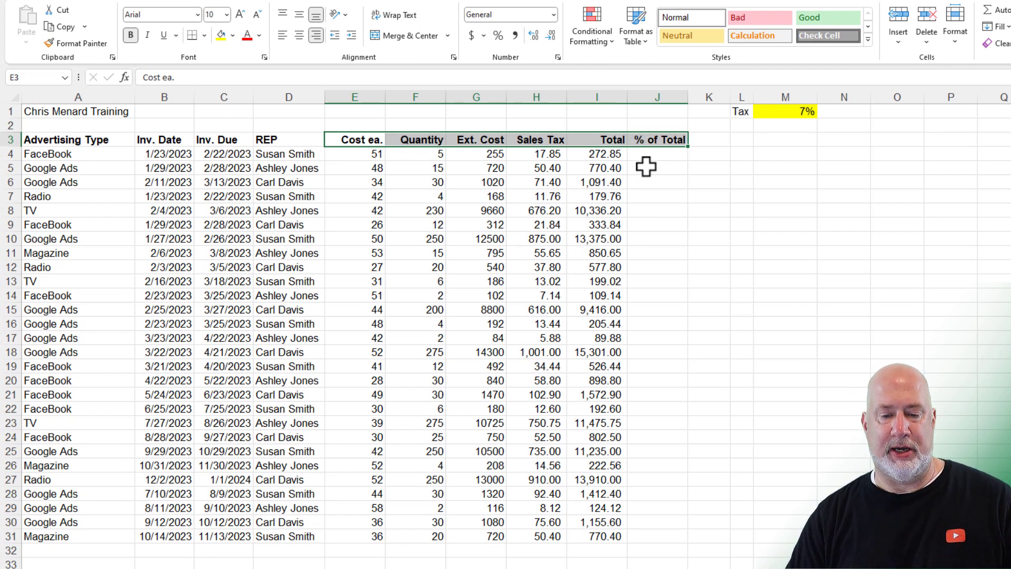
{"action": "left_click", "coordinate": [604, 563]}
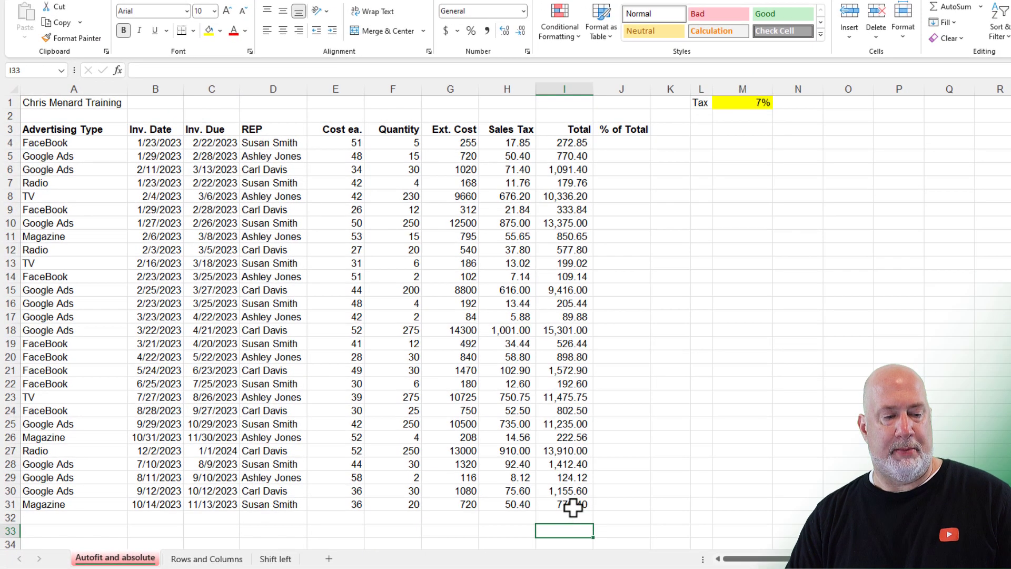
{"action": "scroll", "coordinate": [642, 358], "scroll_direction": "down", "scroll_amount": 5}
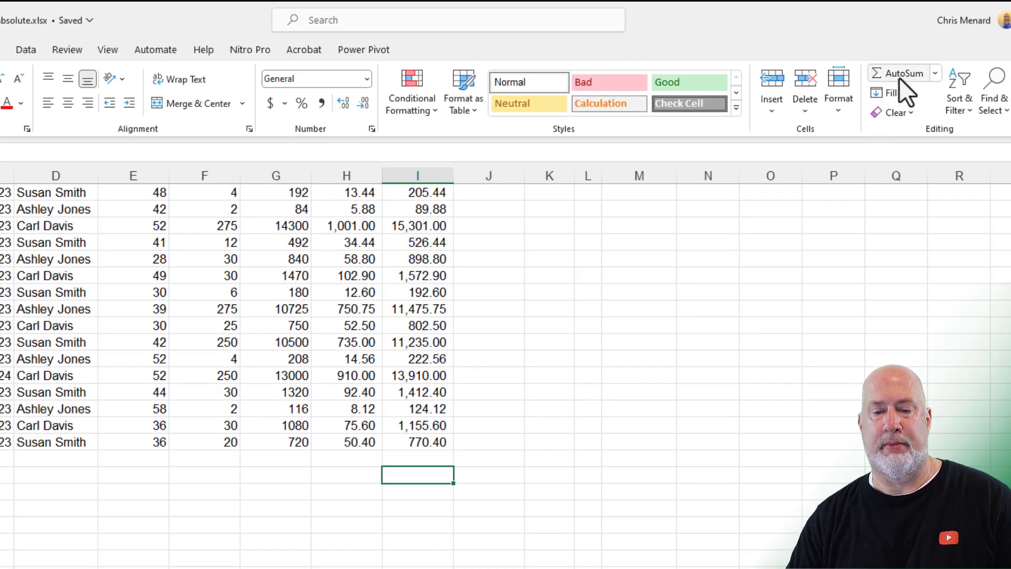
{"action": "left_click", "coordinate": [899, 78]}
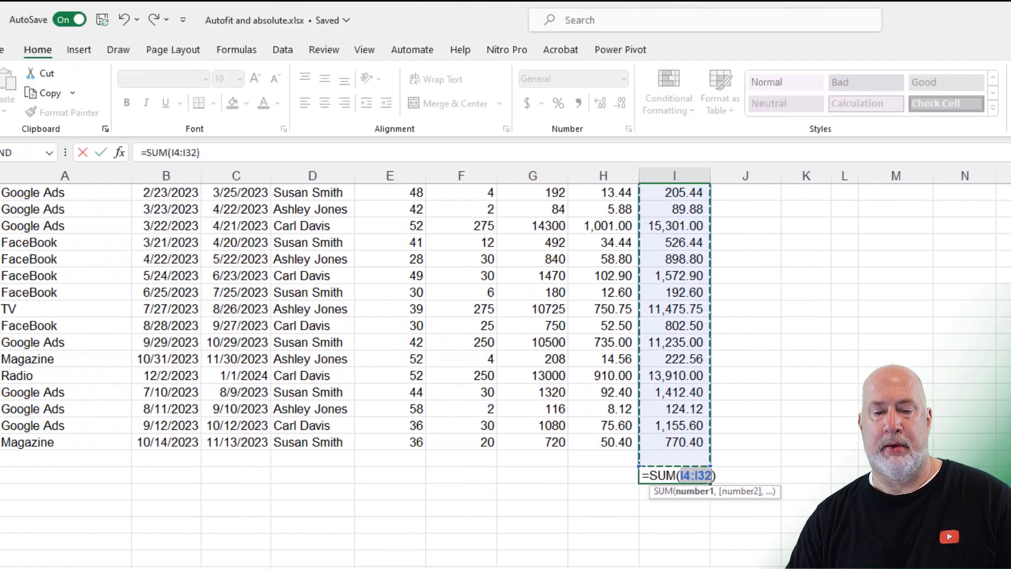
{"action": "key", "text": "ctrl+Return"}
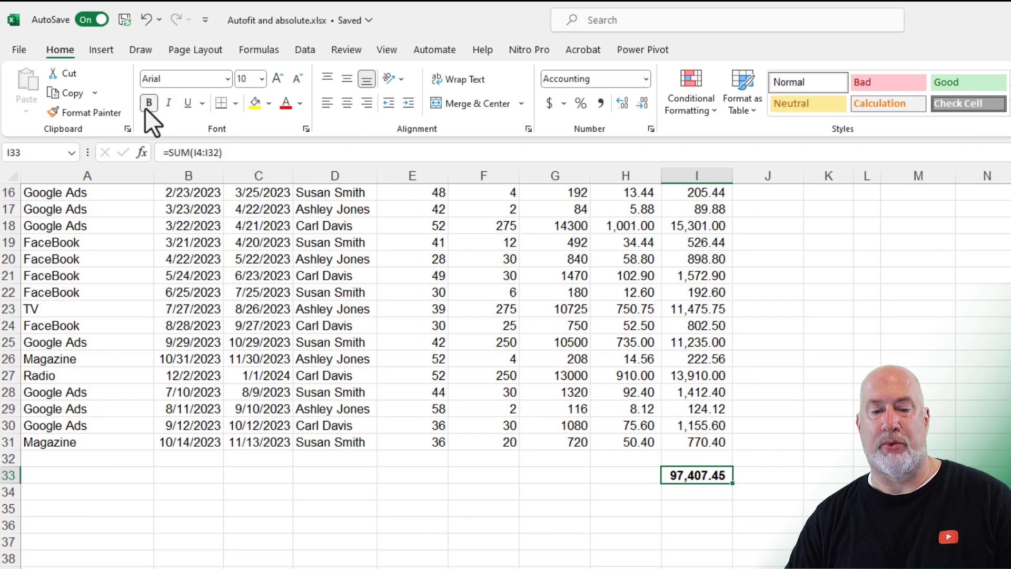
{"action": "scroll", "coordinate": [727, 474], "scroll_direction": "up", "scroll_amount": 5}
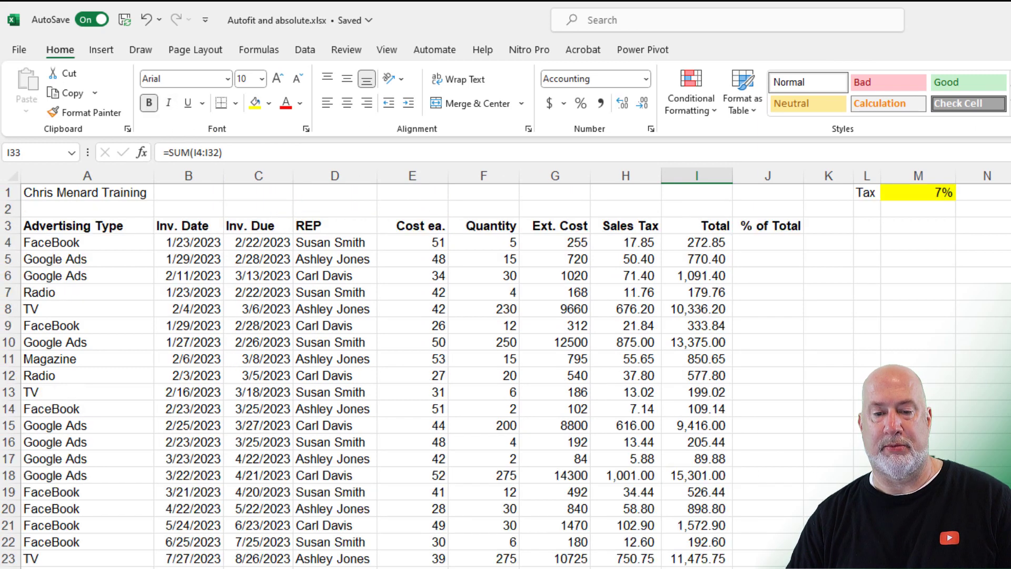
{"action": "left_click", "coordinate": [775, 246]}
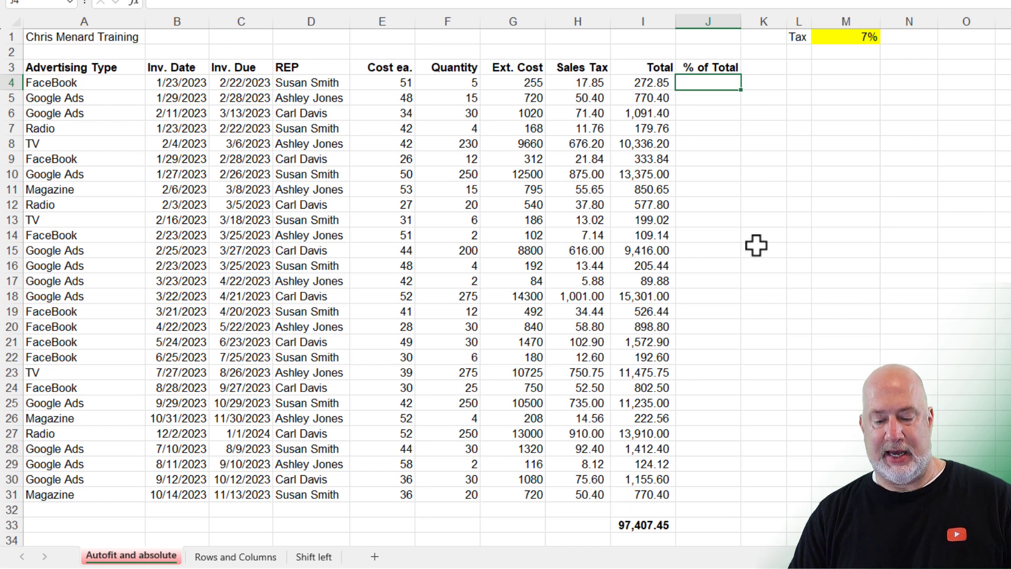
Step: Enter =I4/$I$33 in J4 as a percentage and fill it down column J
{"action": "type", "text": "="}
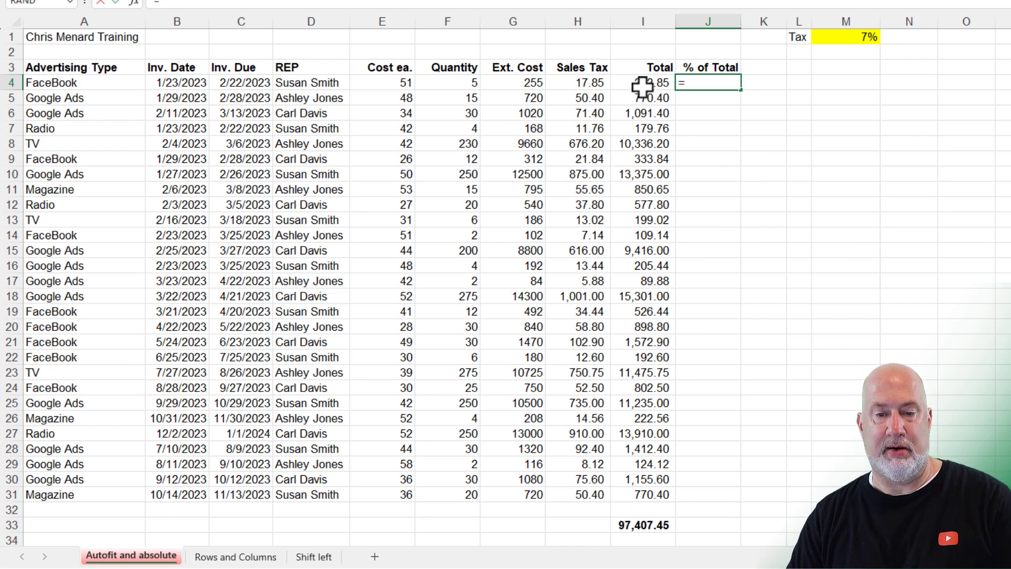
{"action": "left_click", "coordinate": [641, 84]}
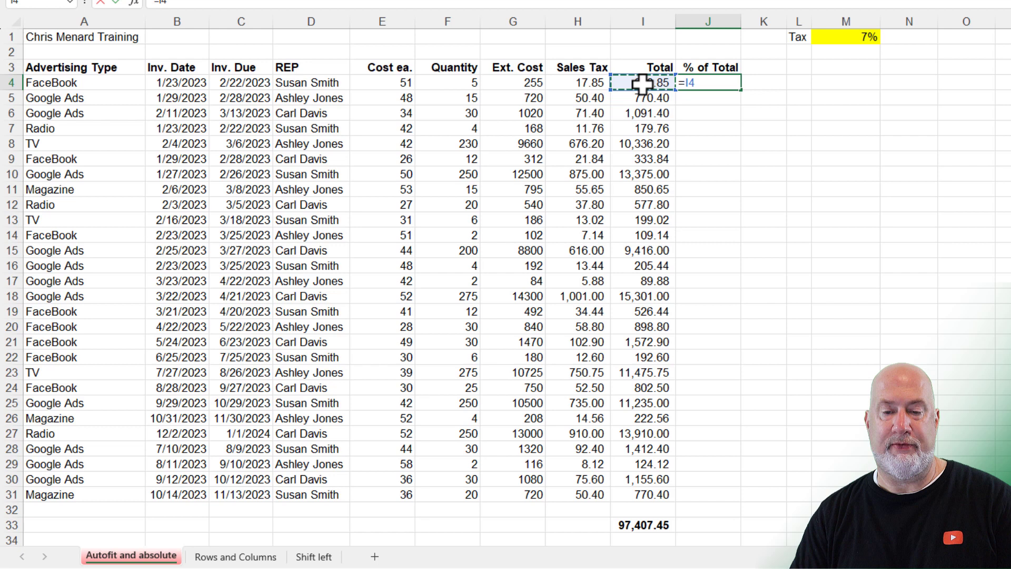
{"action": "left_click", "coordinate": [635, 526]}
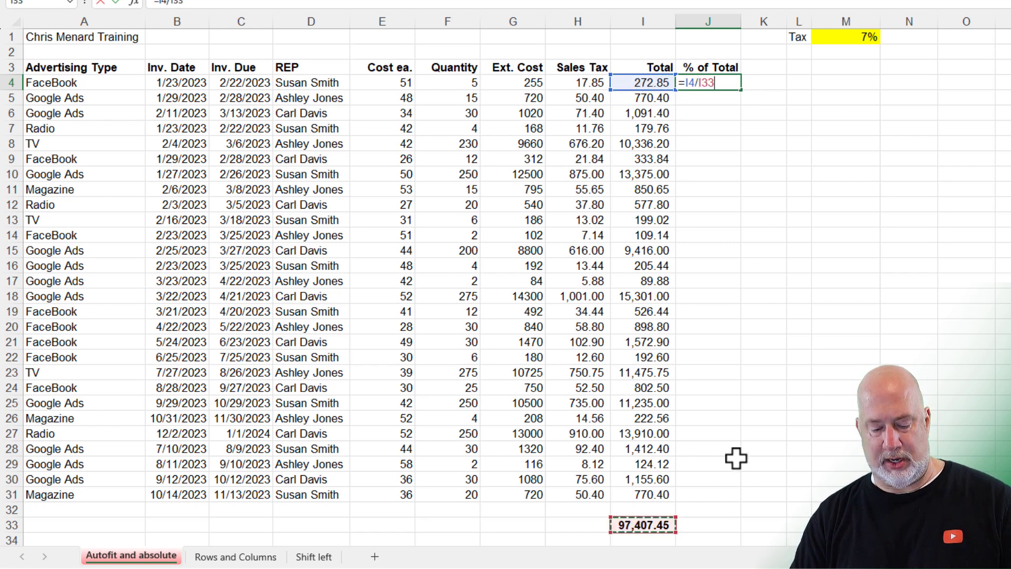
{"action": "key", "text": "F4"}
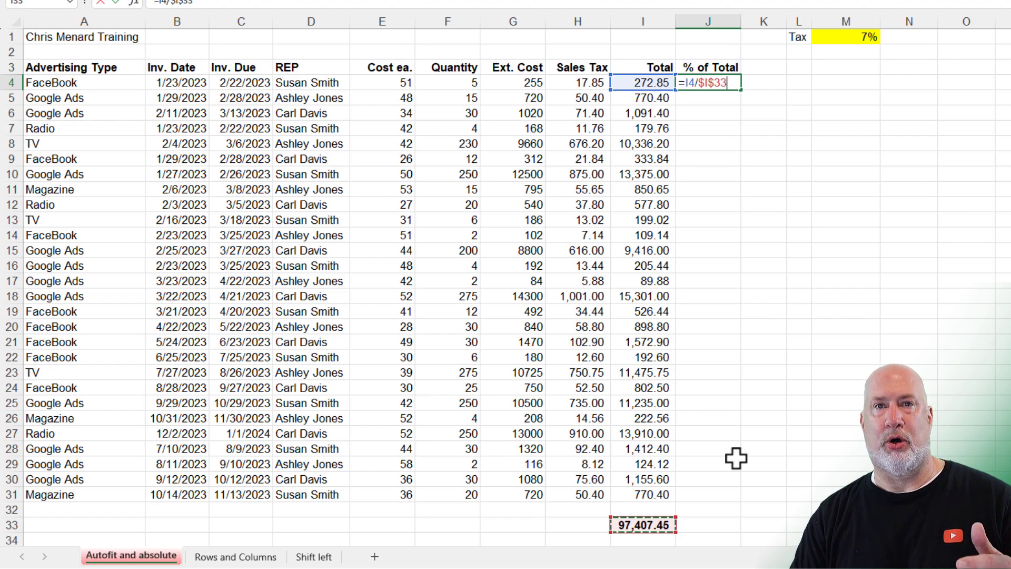
{"action": "key", "text": "ctrl+Return"}
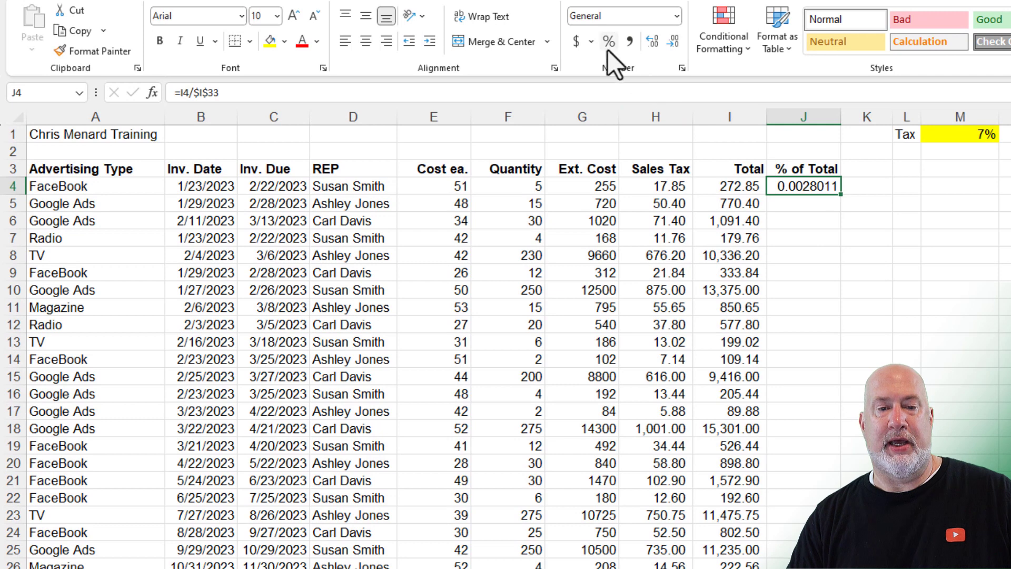
{"action": "left_click", "coordinate": [609, 45]}
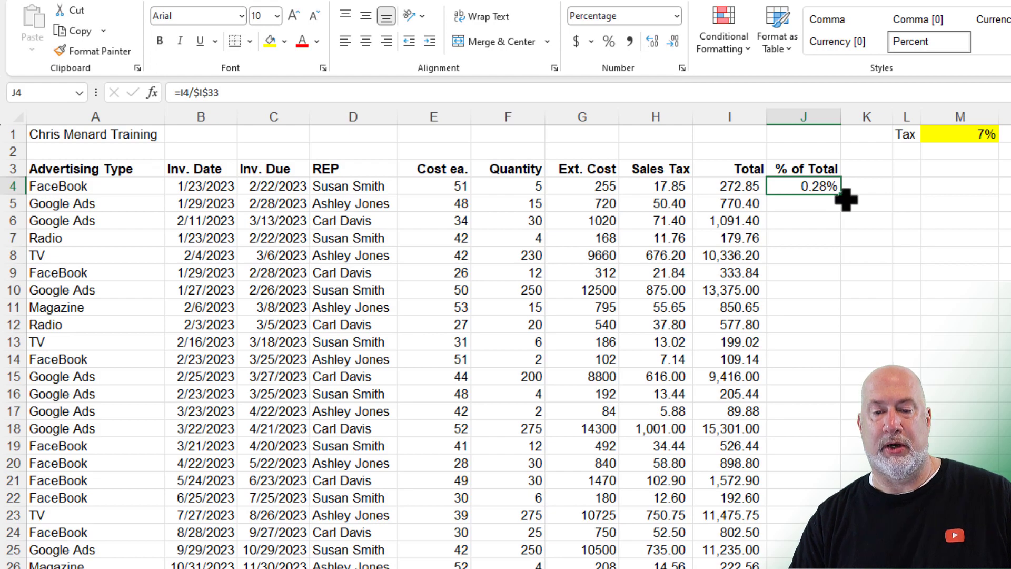
{"action": "double_click", "coordinate": [842, 195]}
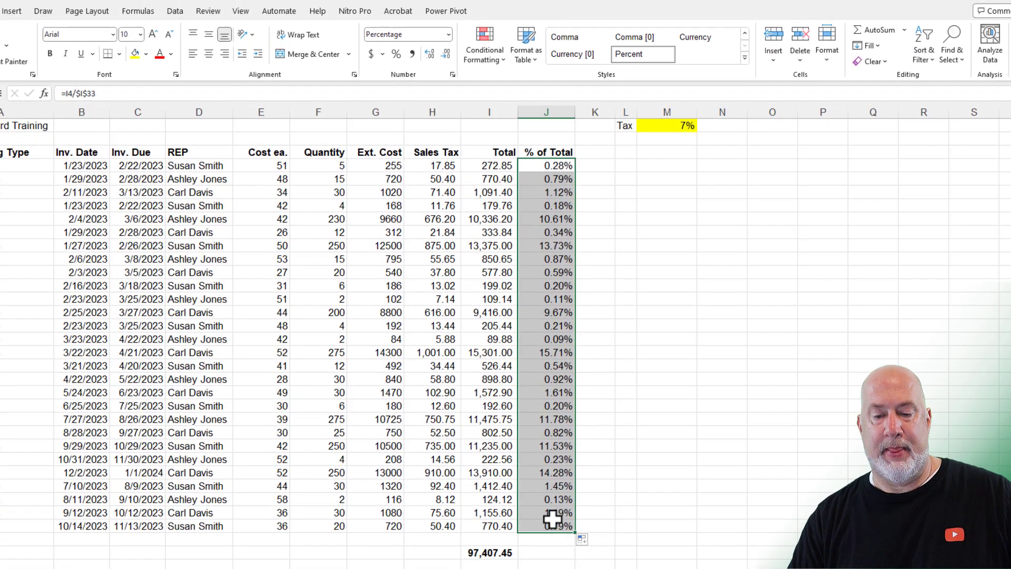
Step: AutoSum the % of Total column in J33 to get 100.00%
{"action": "left_click", "coordinate": [549, 553]}
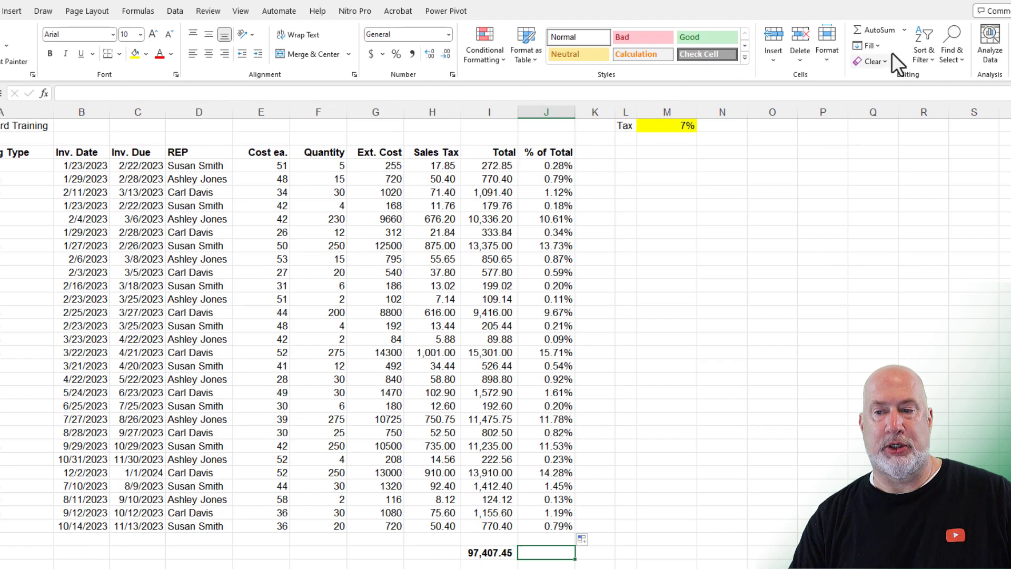
{"action": "left_click", "coordinate": [868, 31]}
{"action": "left_click", "coordinate": [868, 31]}
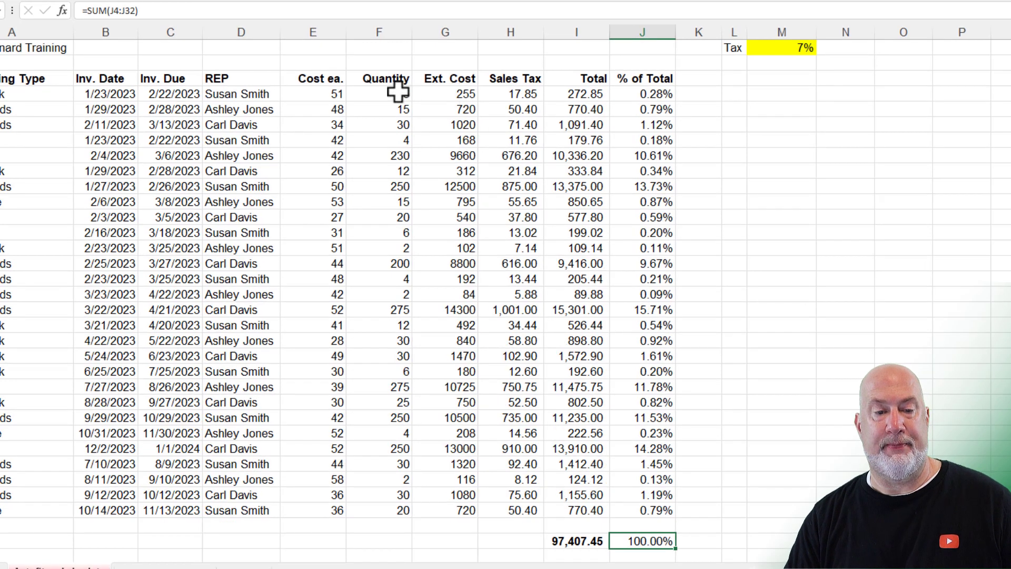
Step: Change the first row's cost each to 100 and quantity to 25, then check J4
{"action": "left_click", "coordinate": [399, 93]}
{"action": "left_click", "coordinate": [322, 94]}
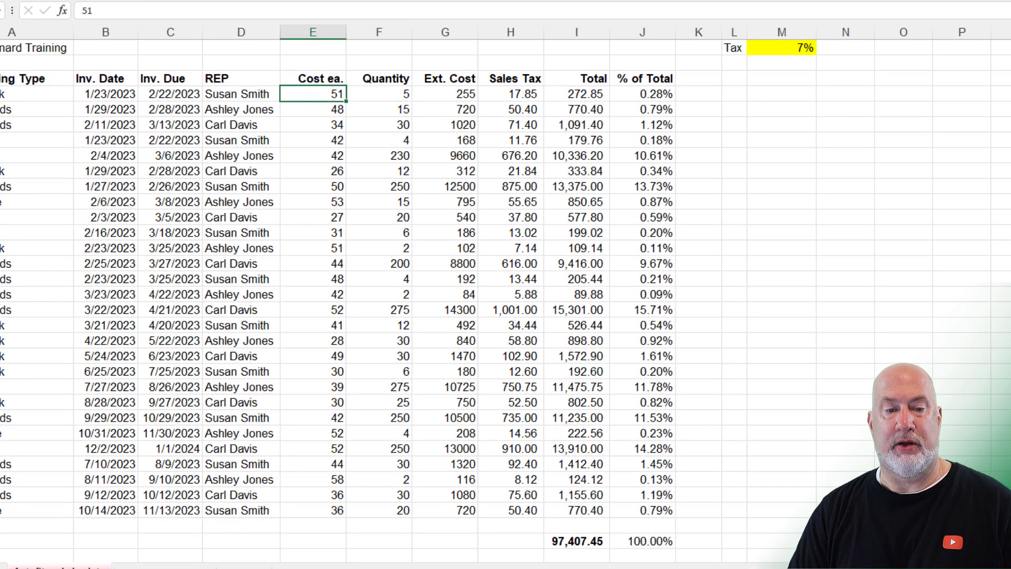
{"action": "key", "text": "Tab"}
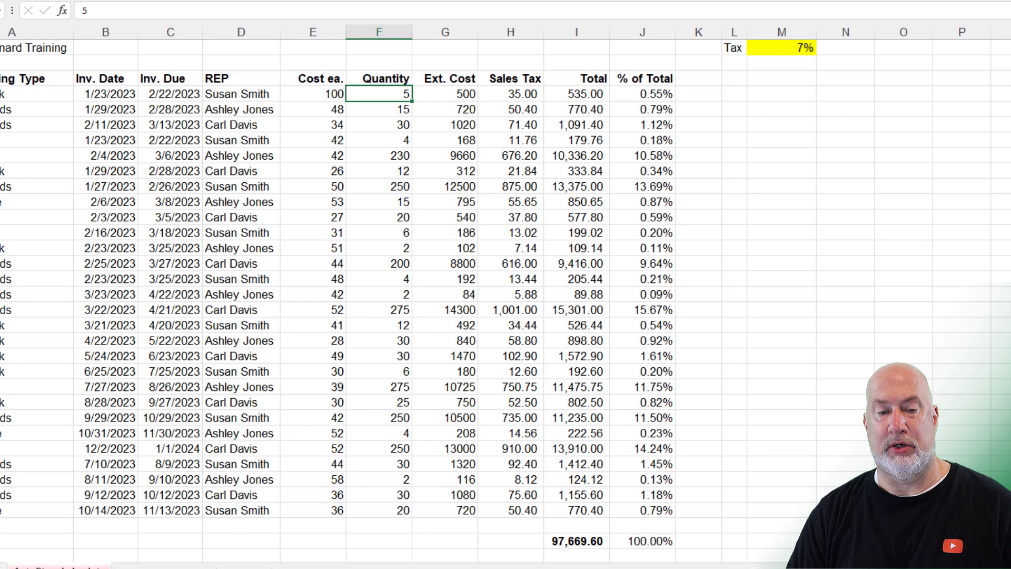
{"action": "type", "text": "25"}
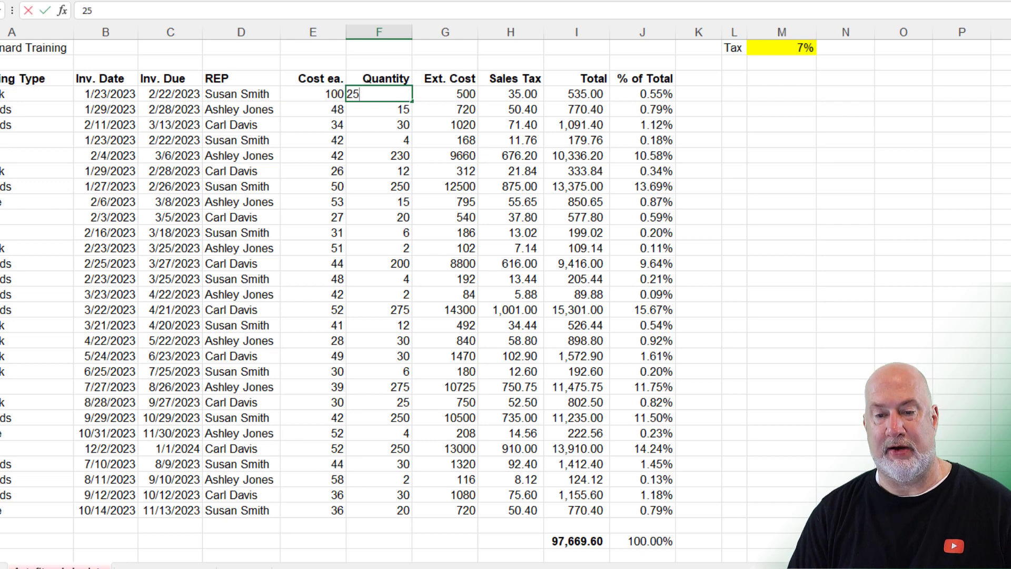
{"action": "key", "text": "Return"}
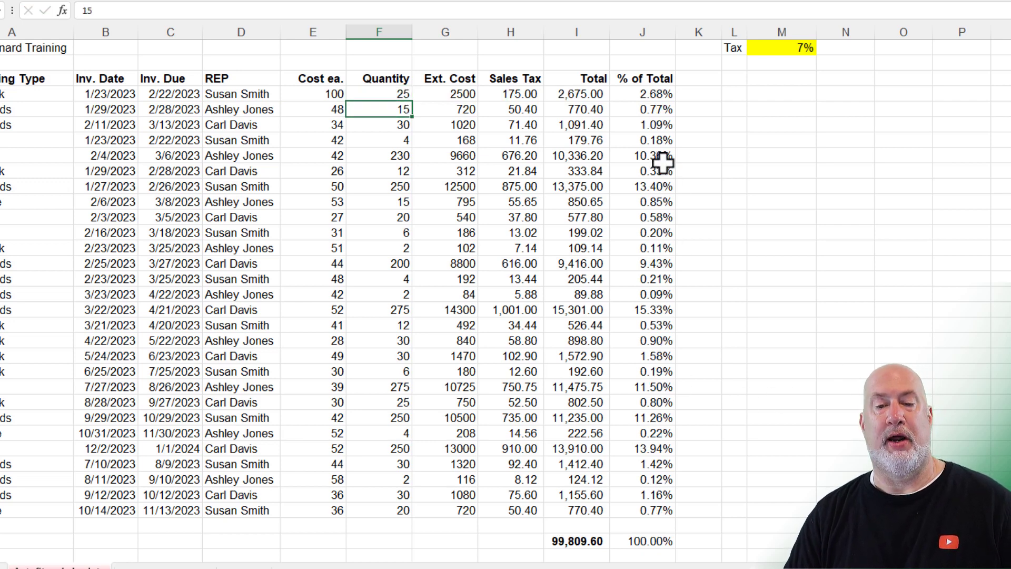
{"action": "left_click", "coordinate": [641, 97]}
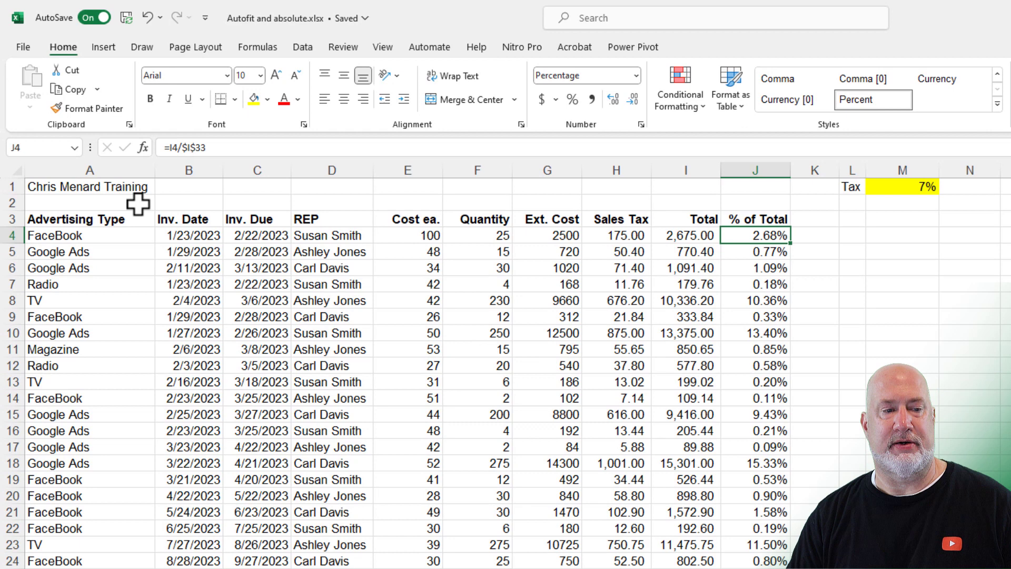
{"action": "left_click_drag", "start_coordinate": [127, 187], "coordinate": [745, 185]}
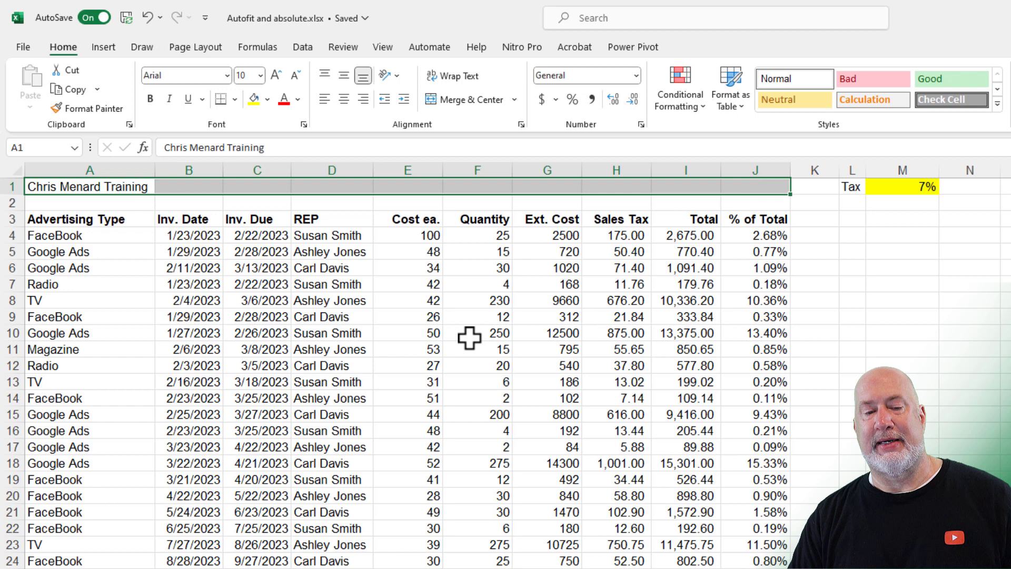
{"action": "left_click", "coordinate": [467, 336]}
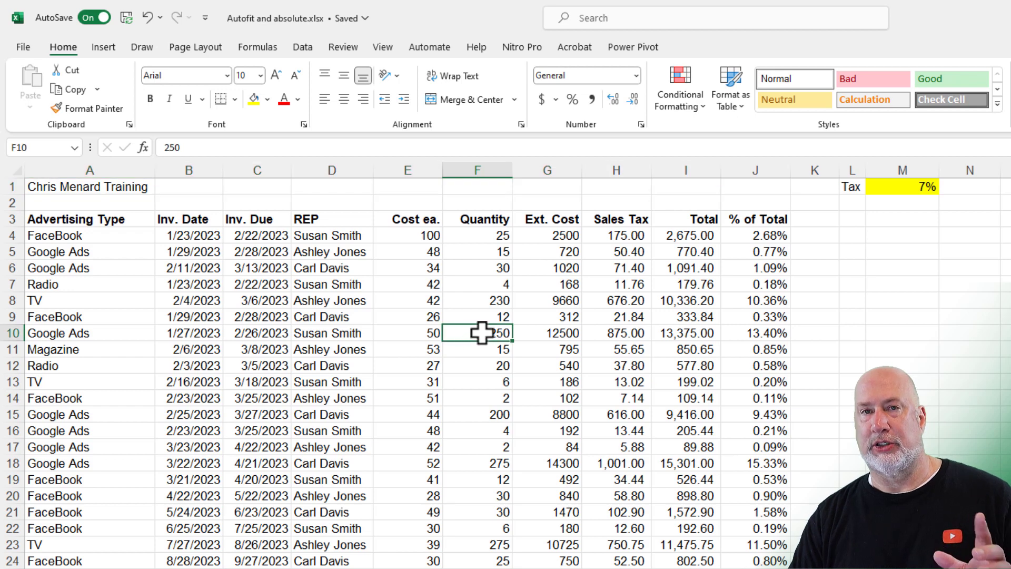
{"action": "left_click_drag", "start_coordinate": [134, 189], "coordinate": [741, 185]}
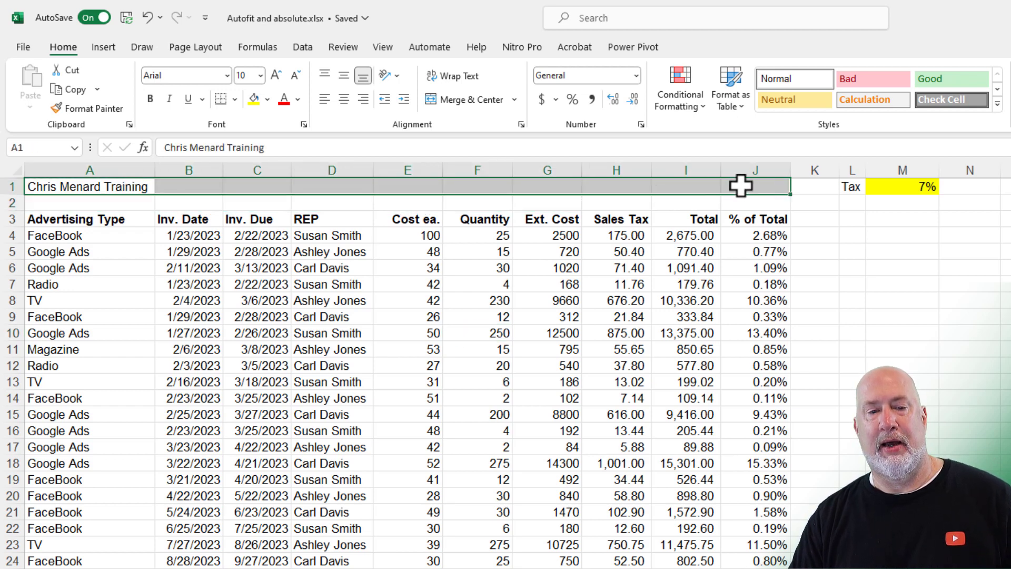
{"action": "left_click", "coordinate": [467, 103]}
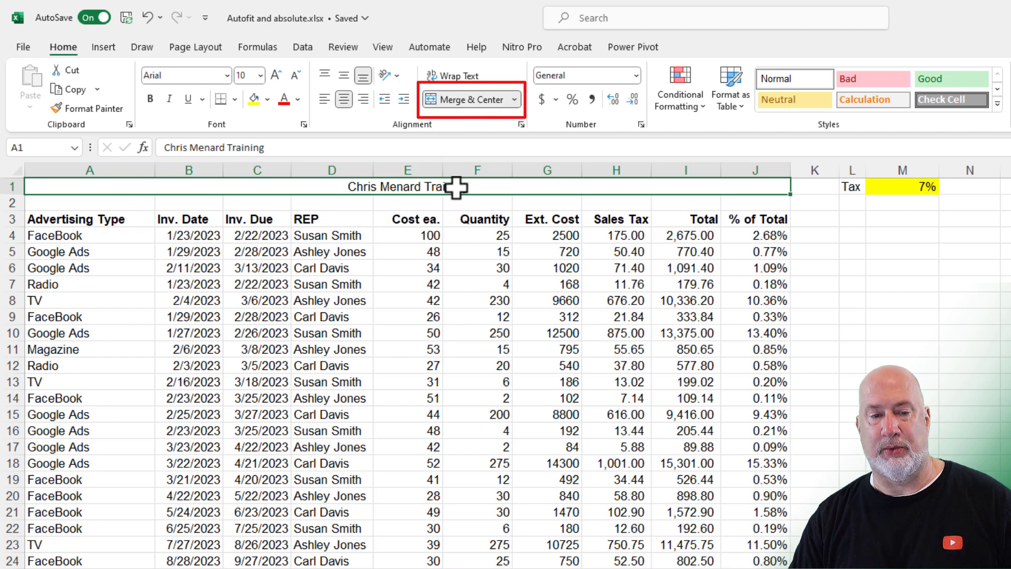
{"action": "left_click", "coordinate": [147, 18]}
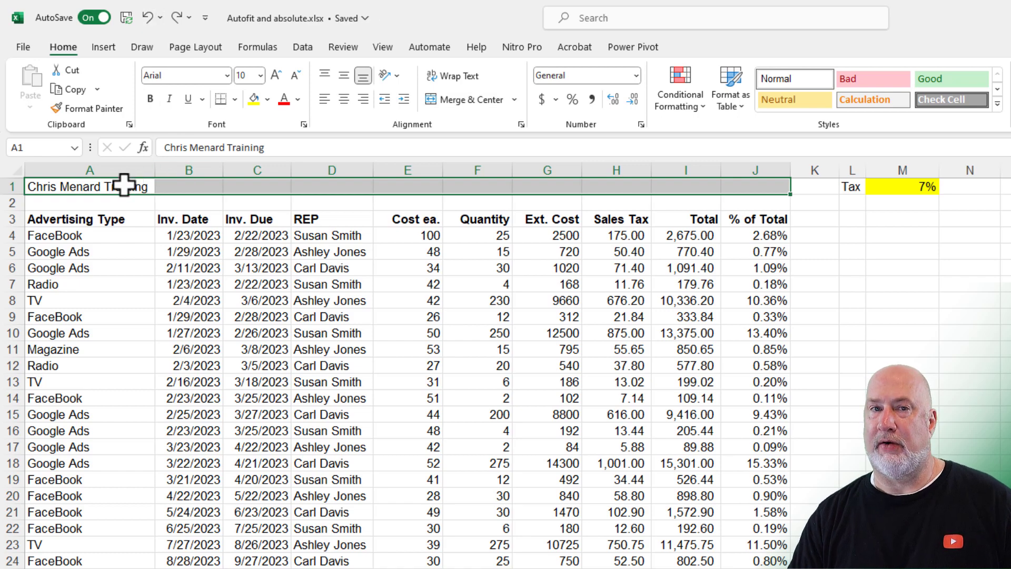
{"action": "left_click_drag", "start_coordinate": [124, 184], "coordinate": [751, 179]}
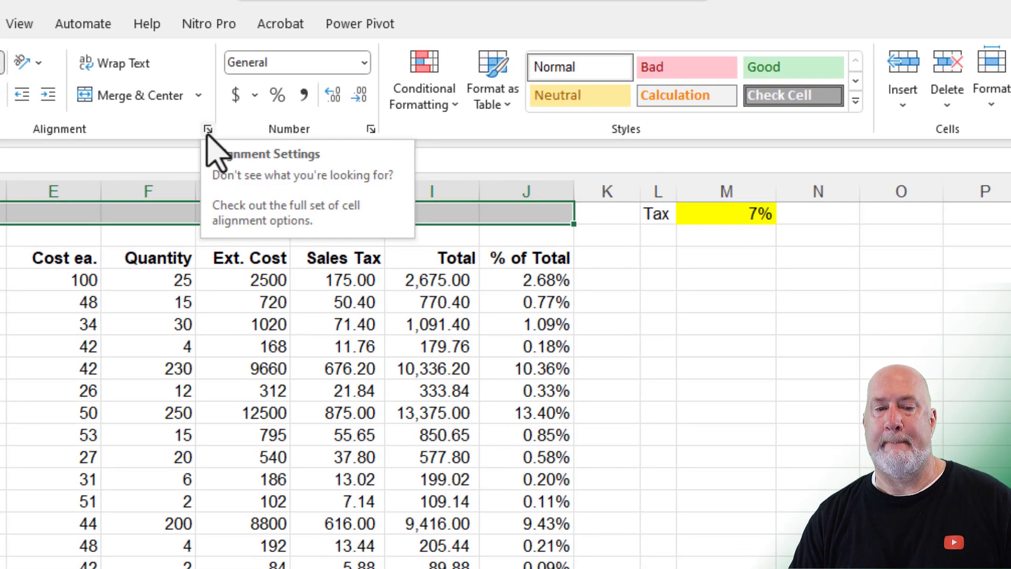
Step: Centre the Chris Menard Training title across A1:J1 with Center Across Selection and make it bold
{"action": "left_click", "coordinate": [208, 129]}
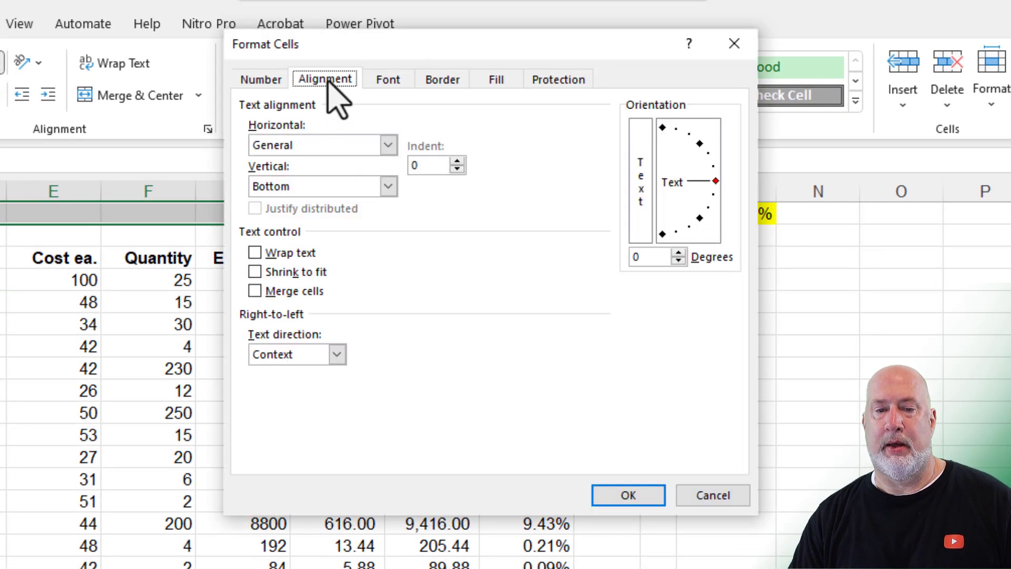
{"action": "left_click", "coordinate": [388, 147]}
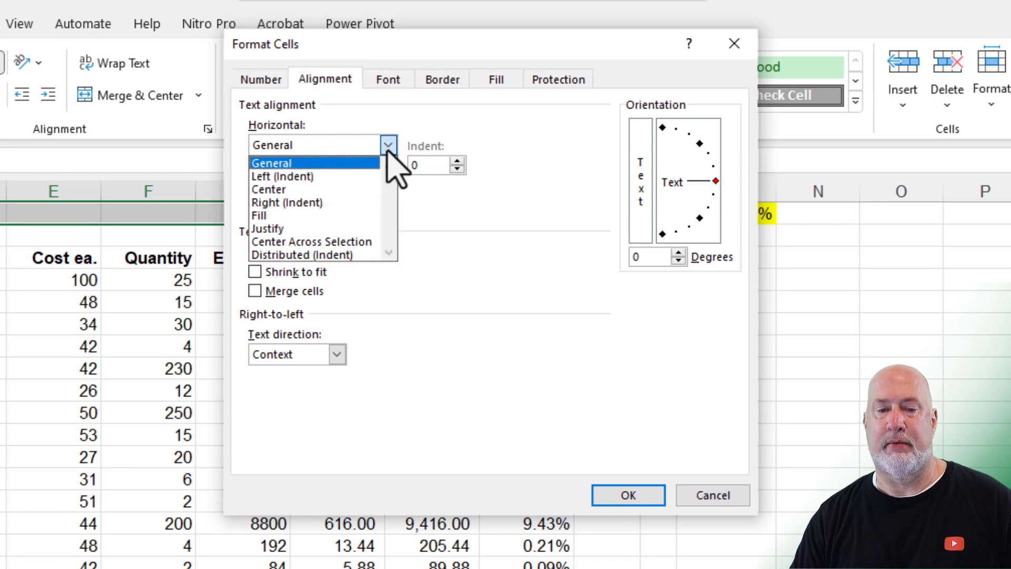
{"action": "left_click", "coordinate": [348, 241]}
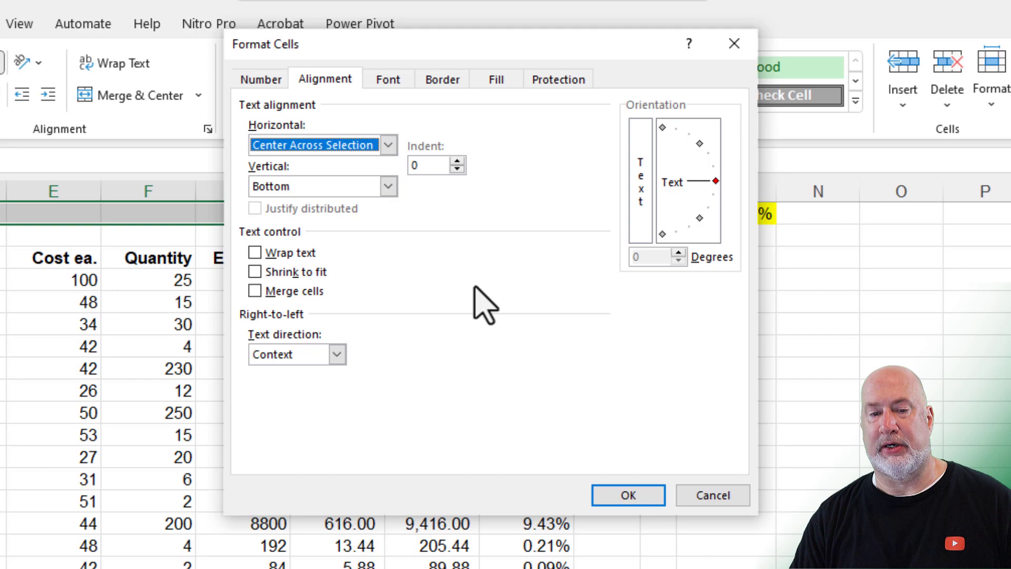
{"action": "left_click", "coordinate": [647, 498]}
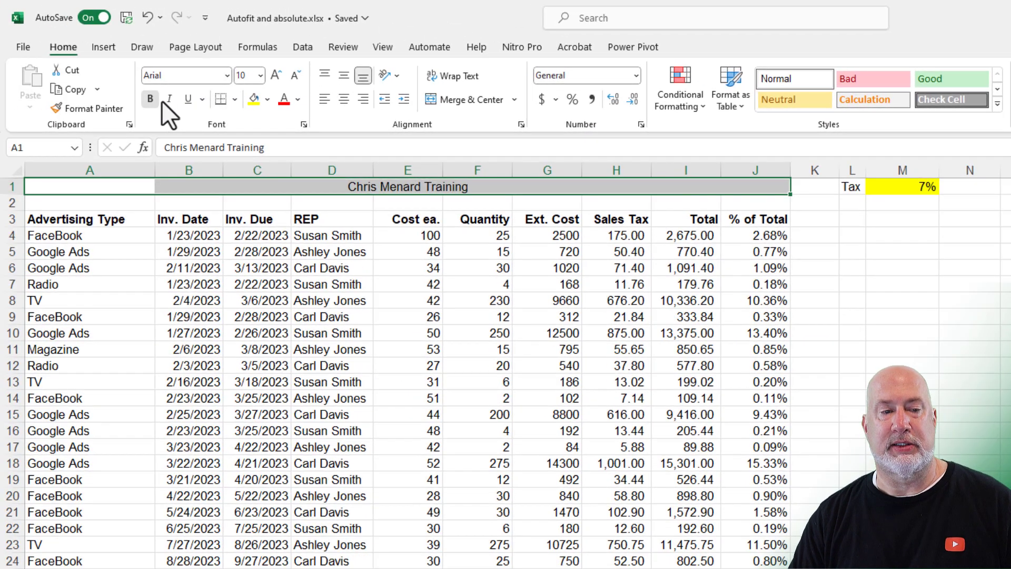
{"action": "left_click", "coordinate": [157, 99]}
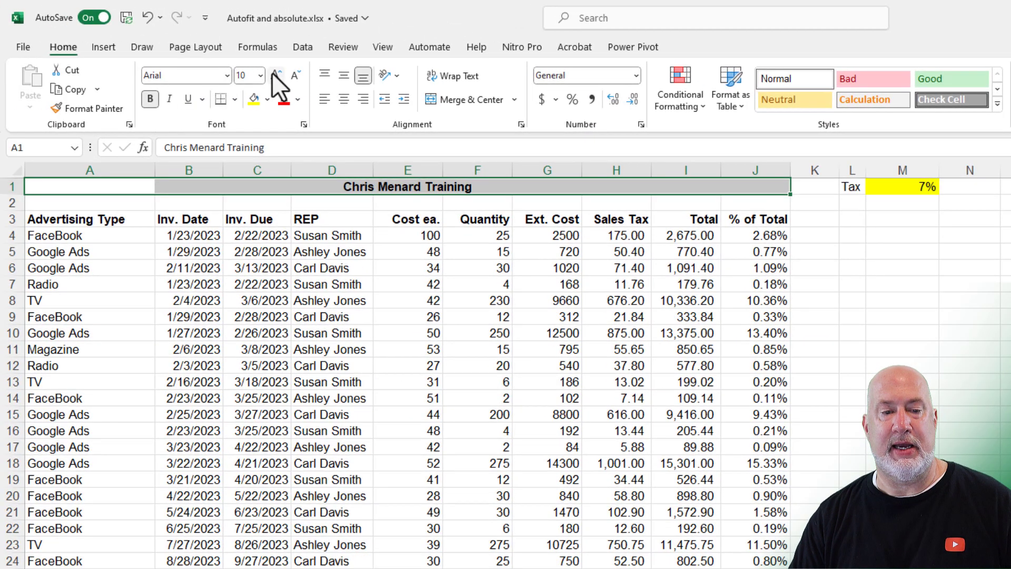
Step: Enlarge the title font and insert a blank column before the Cost ea. column
{"action": "left_click", "coordinate": [276, 75]}
{"action": "left_click", "coordinate": [416, 286]}
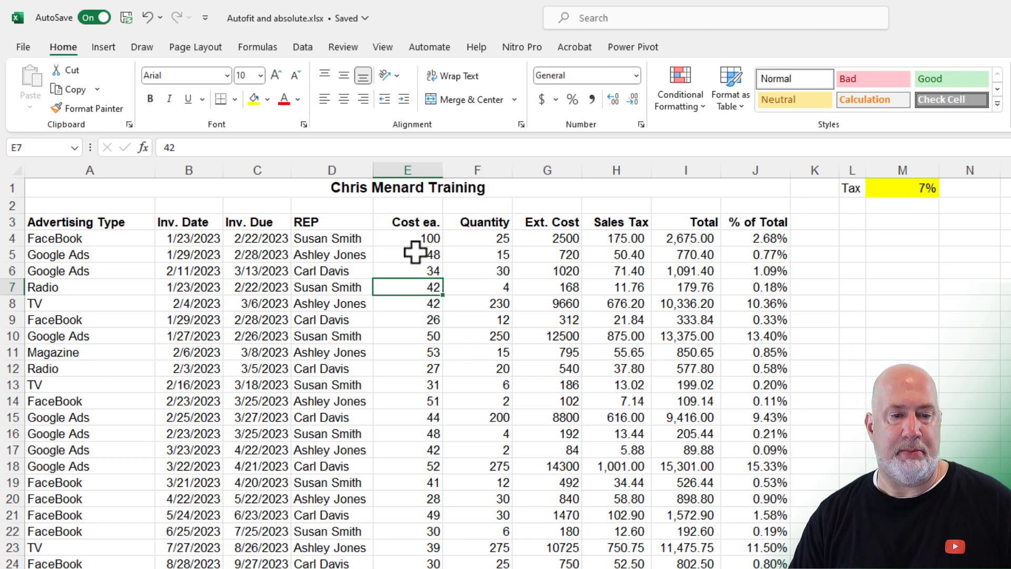
{"action": "left_click", "coordinate": [392, 170]}
{"action": "right_click", "coordinate": [391, 175]}
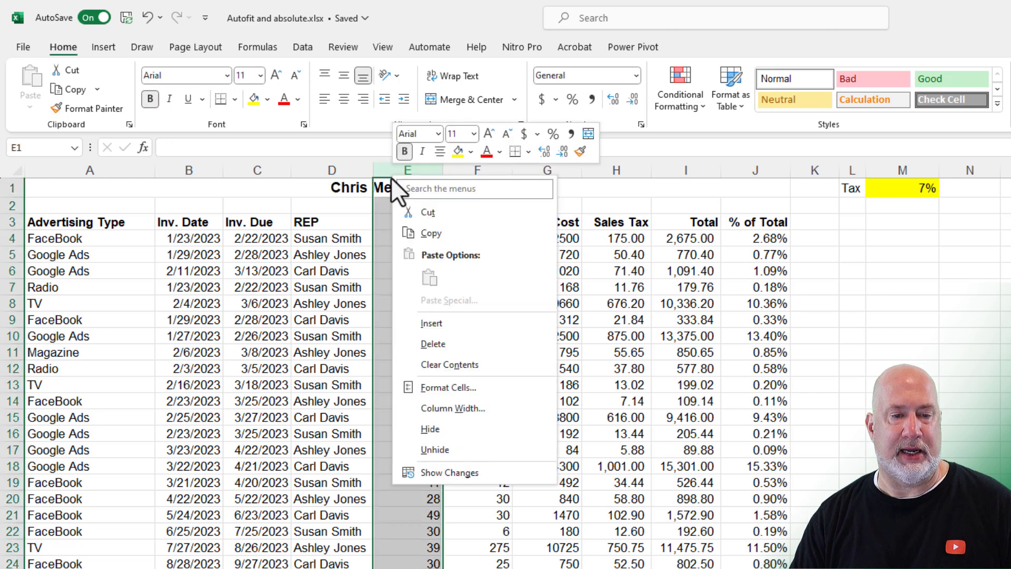
{"action": "left_click", "coordinate": [422, 323]}
Step: Enter the heading Rep 2 in E3 and select the row 11 rep cells D11:E11
{"action": "left_click", "coordinate": [401, 332]}
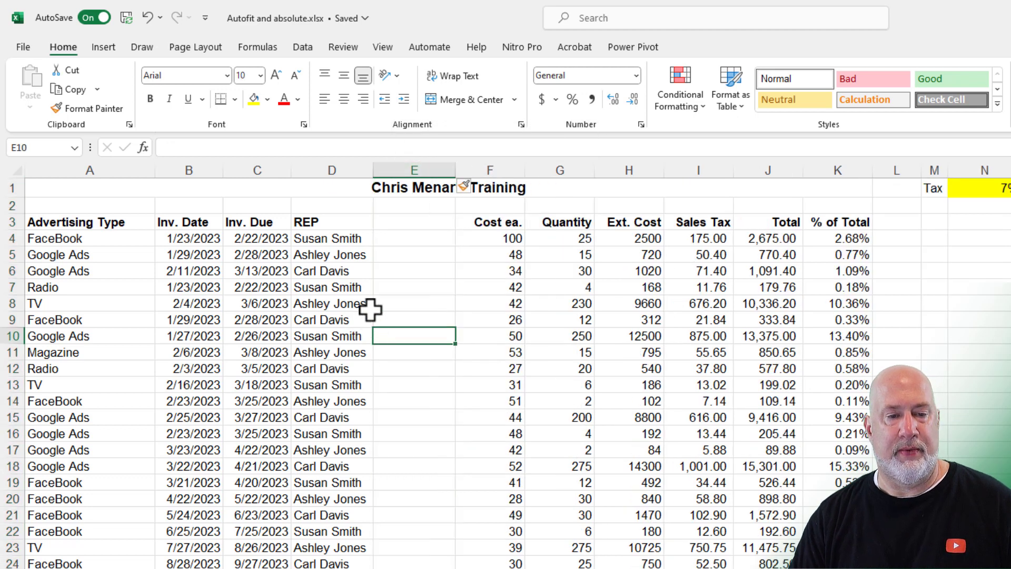
{"action": "left_click", "coordinate": [403, 221]}
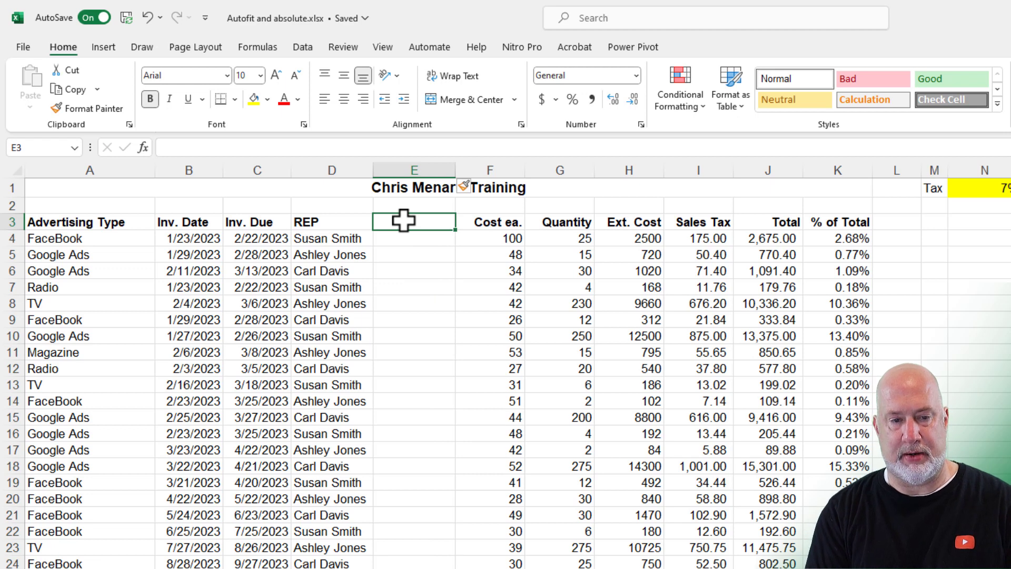
{"action": "type", "text": "Rep"}
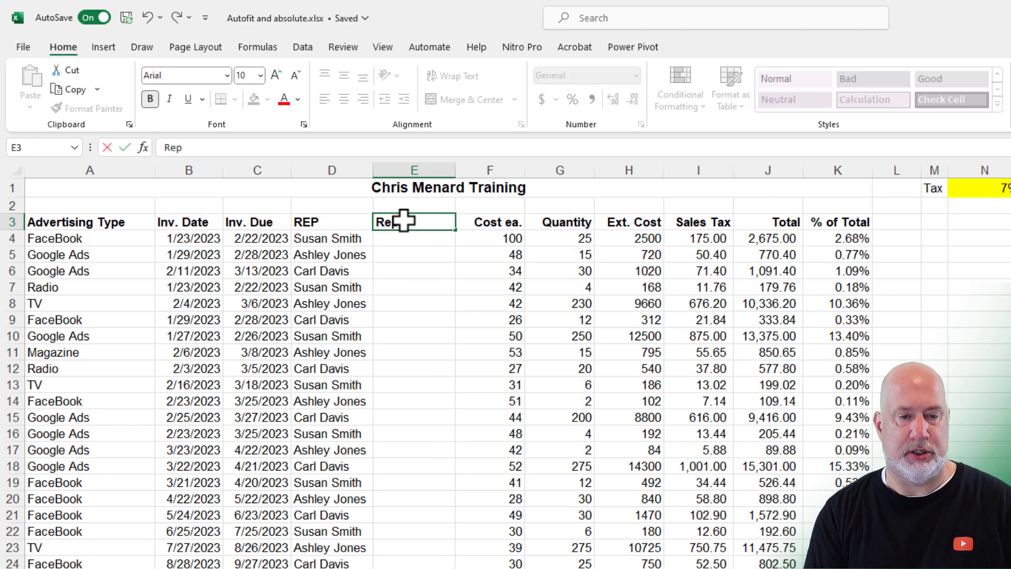
{"action": "key", "text": "Return"}
{"action": "left_click_drag", "start_coordinate": [352, 352], "coordinate": [388, 350]}
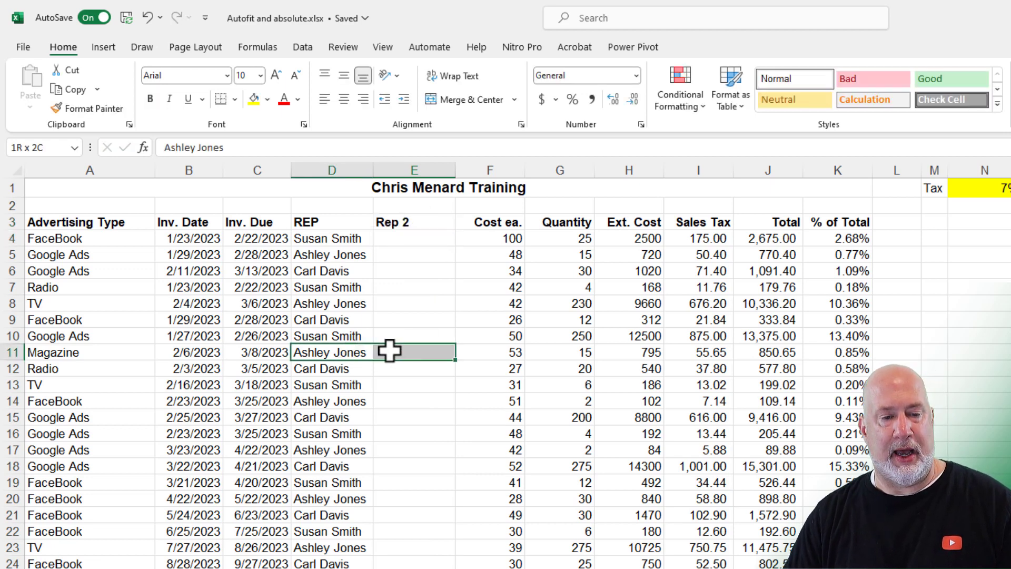
Step: Merge the rep names in D11:E11 and D17:E17, then left-align the row 11 name
{"action": "left_click", "coordinate": [457, 100]}
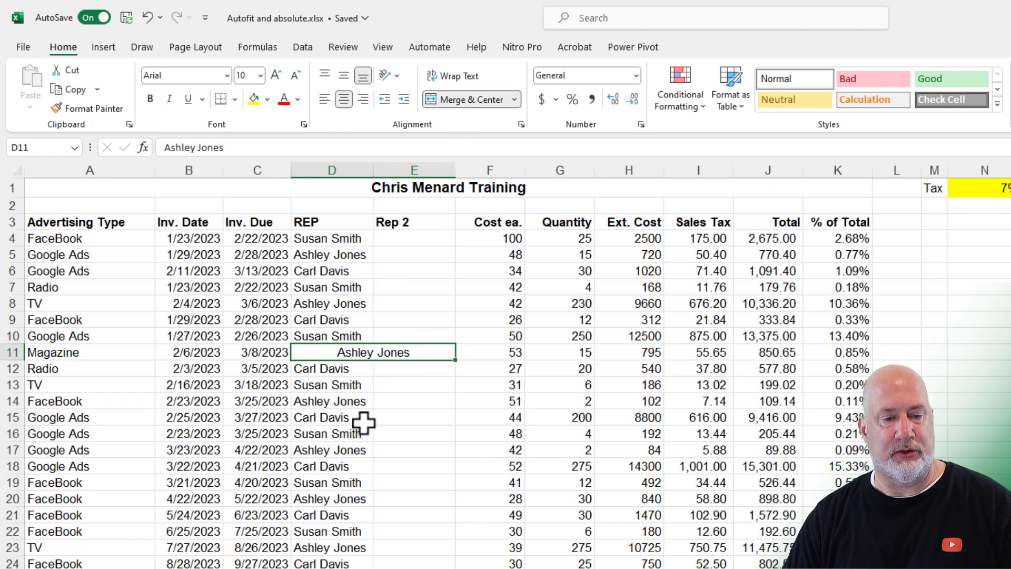
{"action": "left_click_drag", "start_coordinate": [343, 449], "coordinate": [430, 447]}
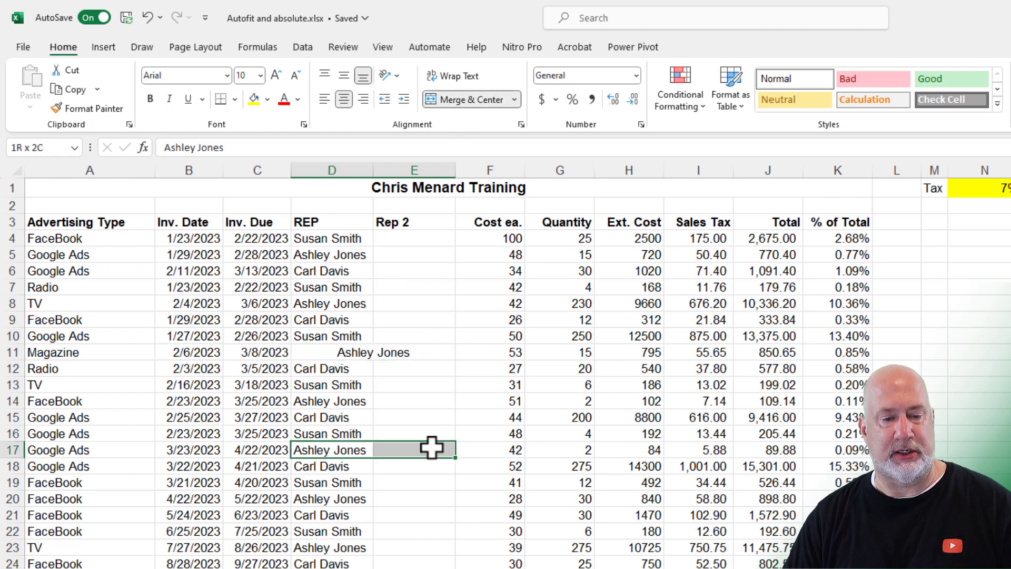
{"action": "left_click", "coordinate": [475, 98]}
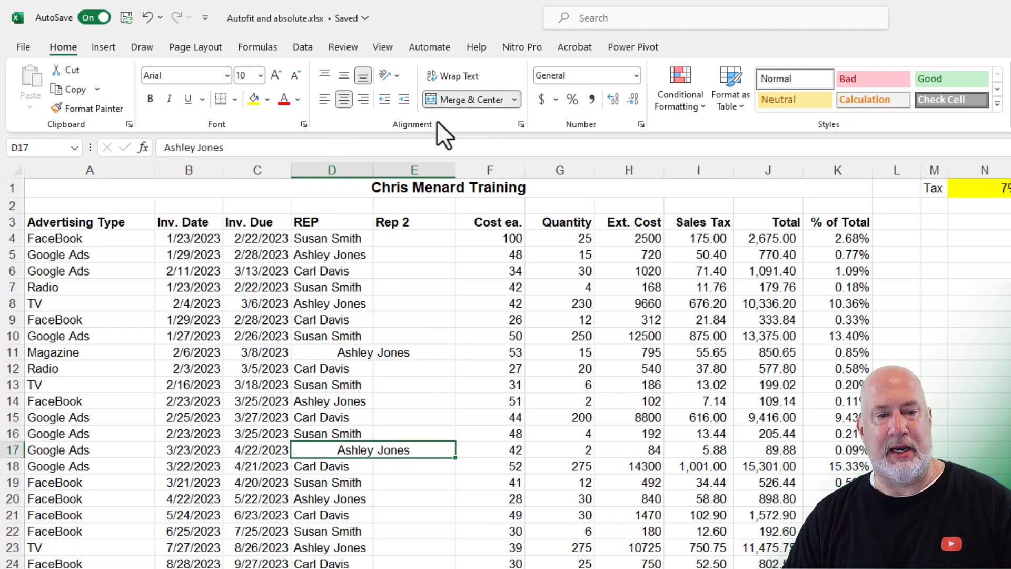
{"action": "left_click", "coordinate": [347, 354]}
{"action": "left_click", "coordinate": [324, 100]}
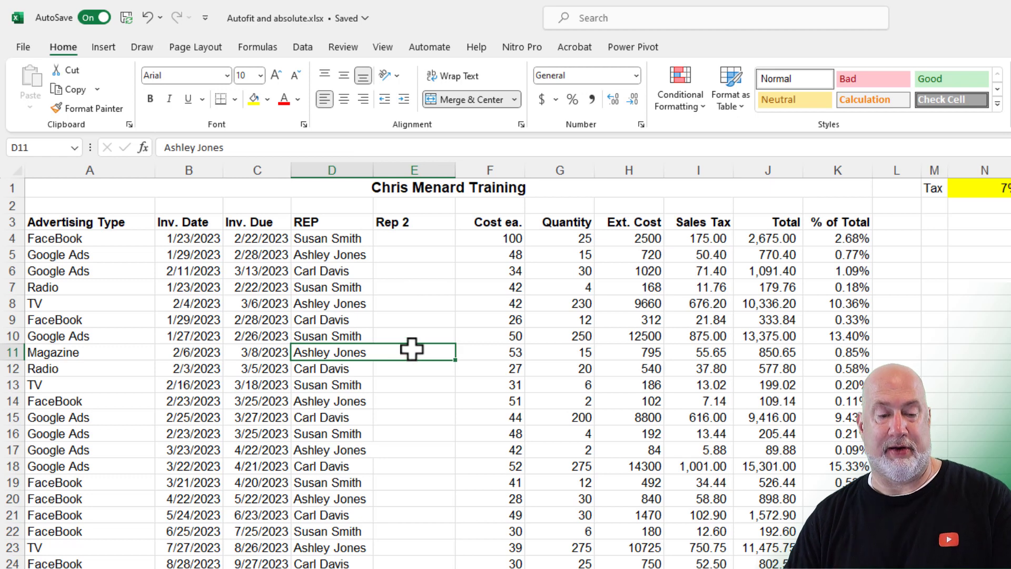
Step: Fill the second rep's name into all of E4:E10 at once with Ctrl+Enter
{"action": "left_click", "coordinate": [407, 386]}
{"action": "left_click_drag", "start_coordinate": [420, 247], "coordinate": [431, 339]}
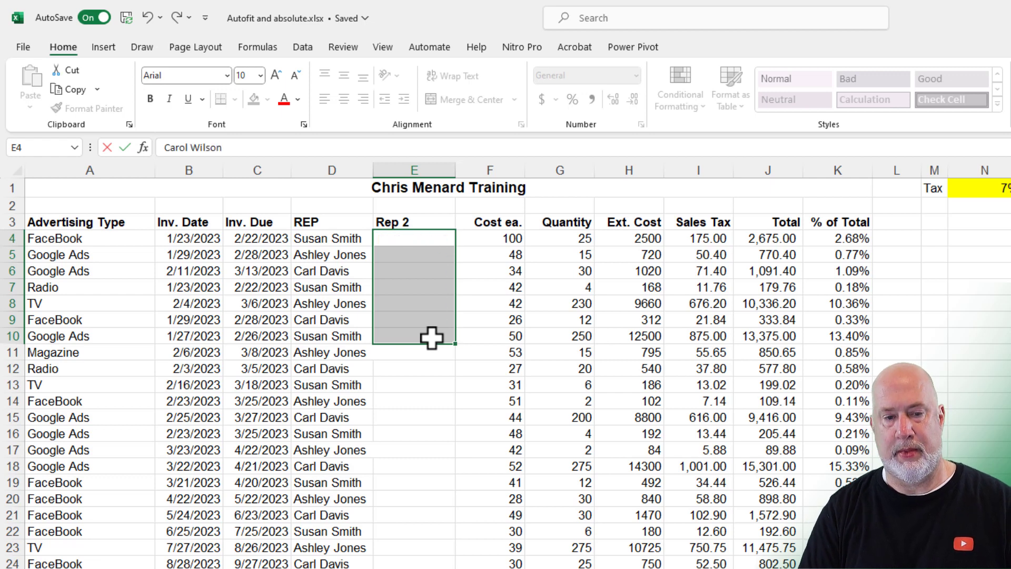
{"action": "key", "text": "ctrl+Return"}
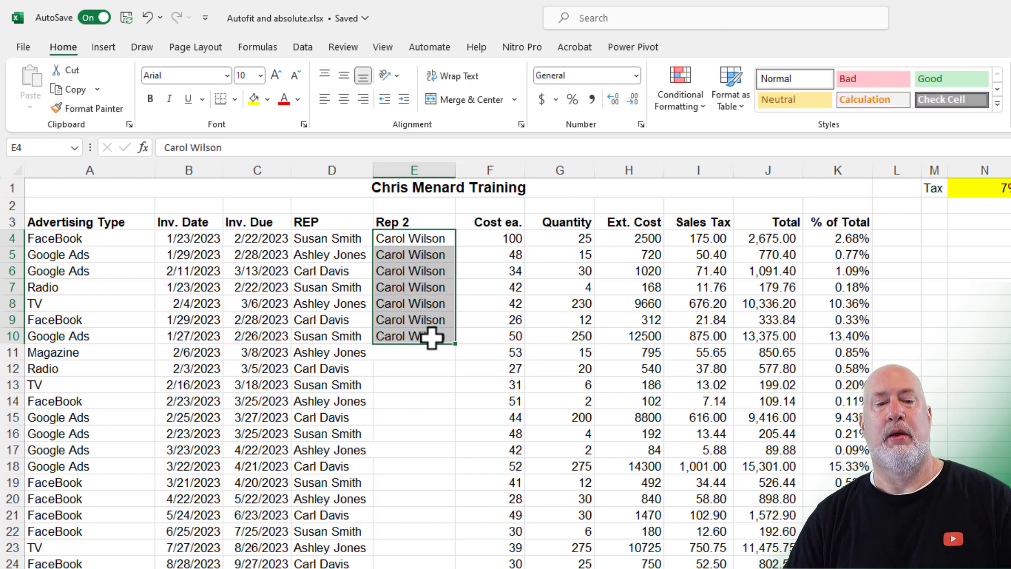
{"action": "left_click", "coordinate": [431, 337]}
{"action": "left_click", "coordinate": [477, 259]}
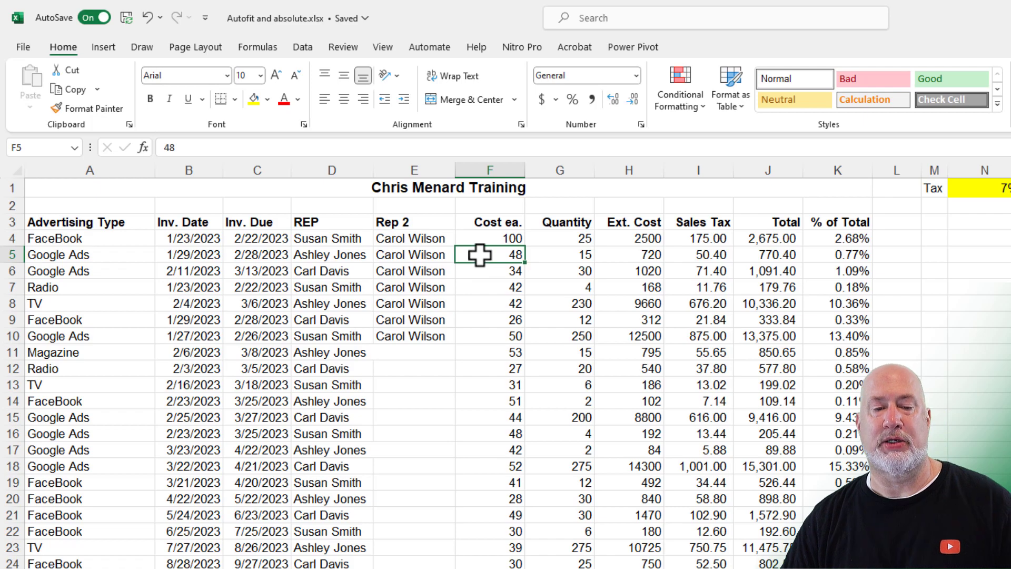
Step: Try sorting the table smallest to largest and dismiss the merged-cells error
{"action": "right_click", "coordinate": [479, 256]}
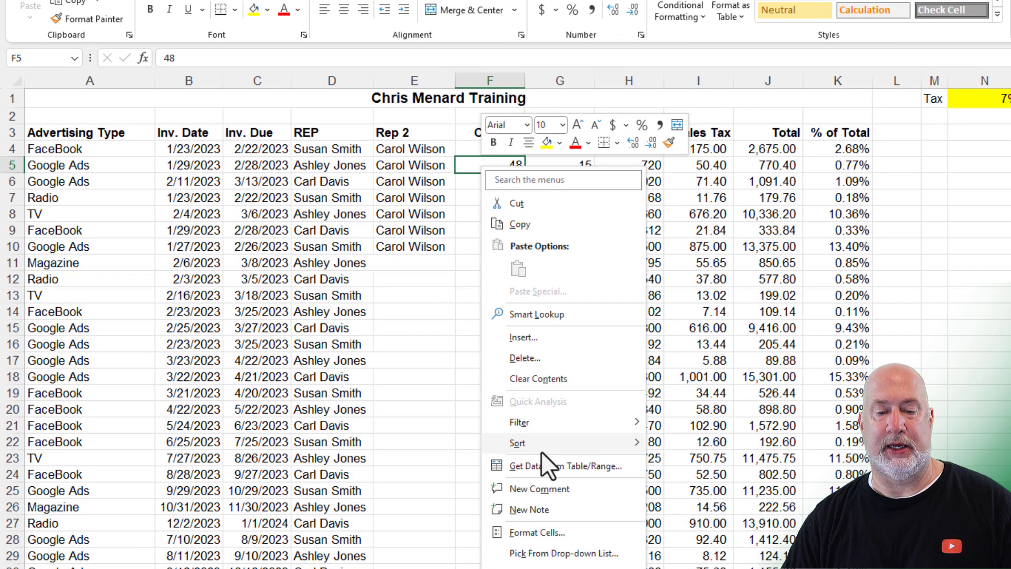
{"action": "mouse_move", "coordinate": [541, 453]}
{"action": "left_click", "coordinate": [682, 441]}
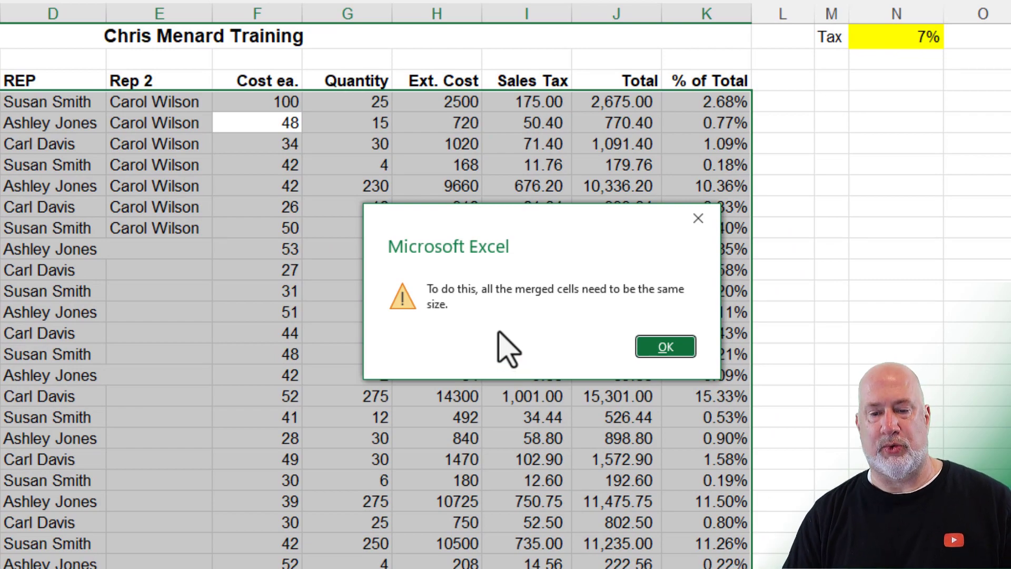
{"action": "left_click", "coordinate": [640, 351]}
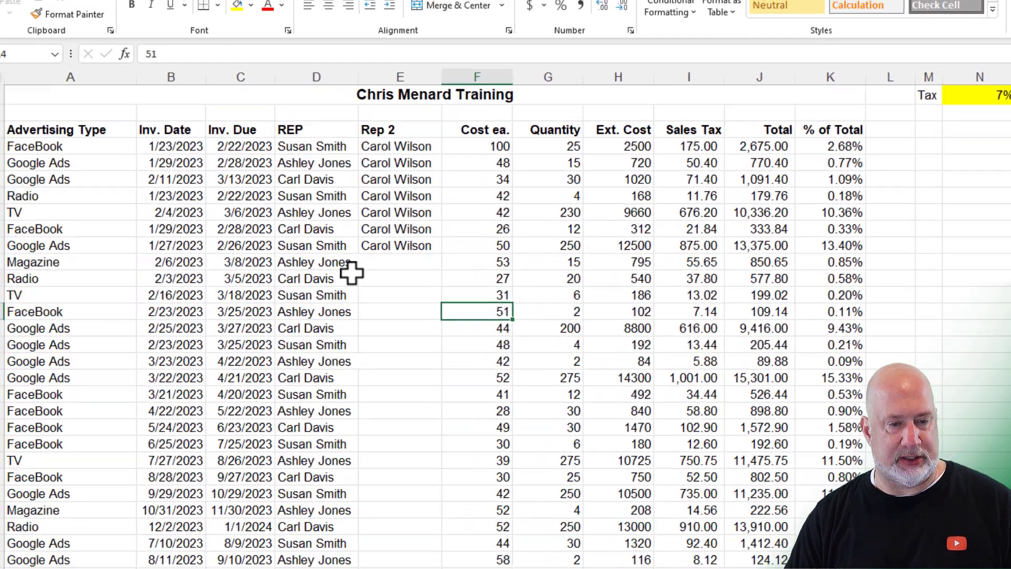
Step: Unmerge the rep name cells in rows 11 and 17
{"action": "left_click", "coordinate": [89, 266]}
{"action": "left_click", "coordinate": [356, 263]}
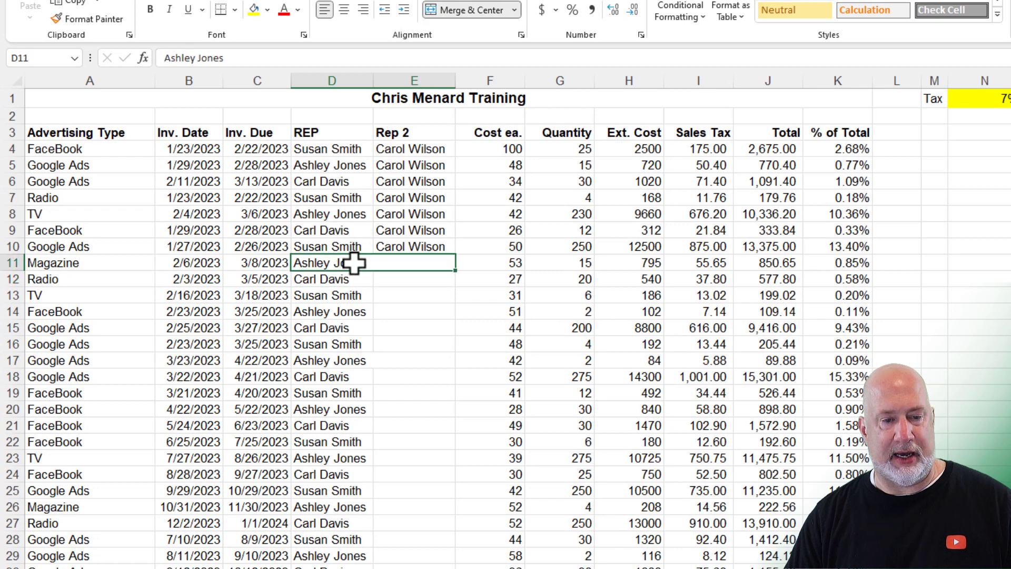
{"action": "left_click", "coordinate": [477, 9]}
{"action": "left_click", "coordinate": [351, 362]}
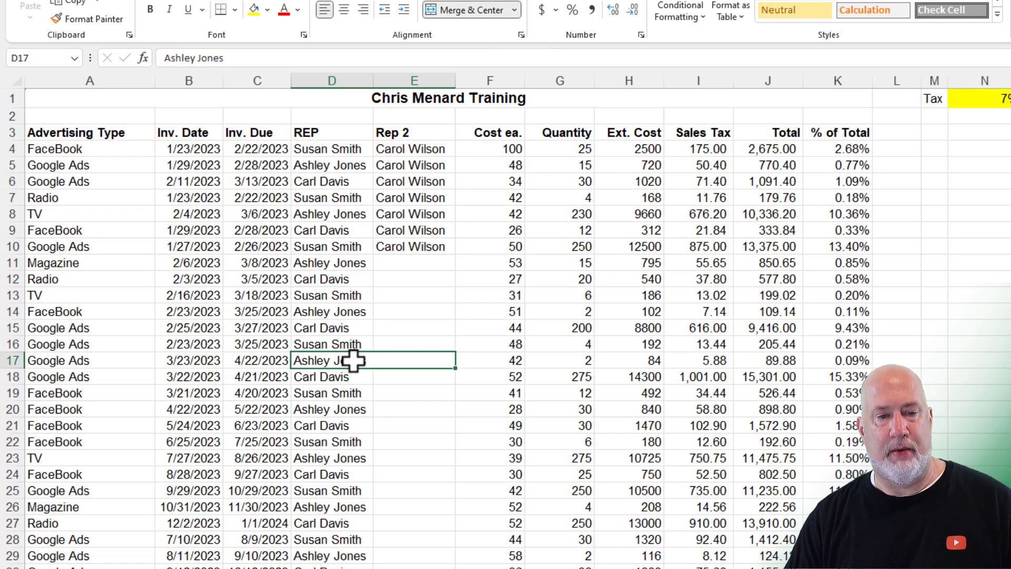
{"action": "left_click", "coordinate": [474, 10]}
Step: Centre the row 11 rep name across D11:E11 using Center Across Selection
{"action": "left_click_drag", "start_coordinate": [368, 262], "coordinate": [402, 264]}
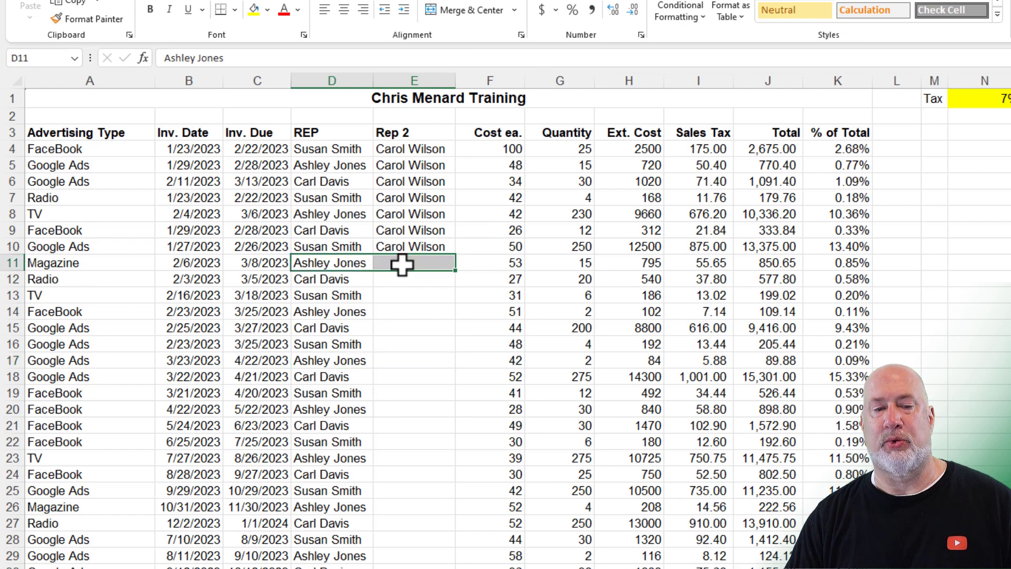
{"action": "left_click", "coordinate": [522, 36]}
{"action": "left_click", "coordinate": [603, 127]}
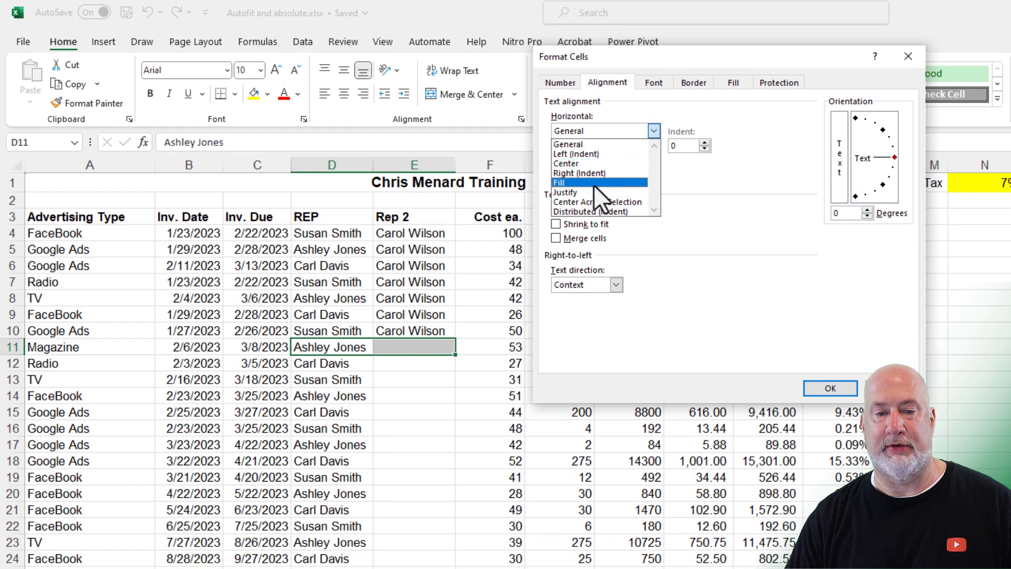
{"action": "left_click", "coordinate": [594, 202]}
{"action": "left_click", "coordinate": [818, 392]}
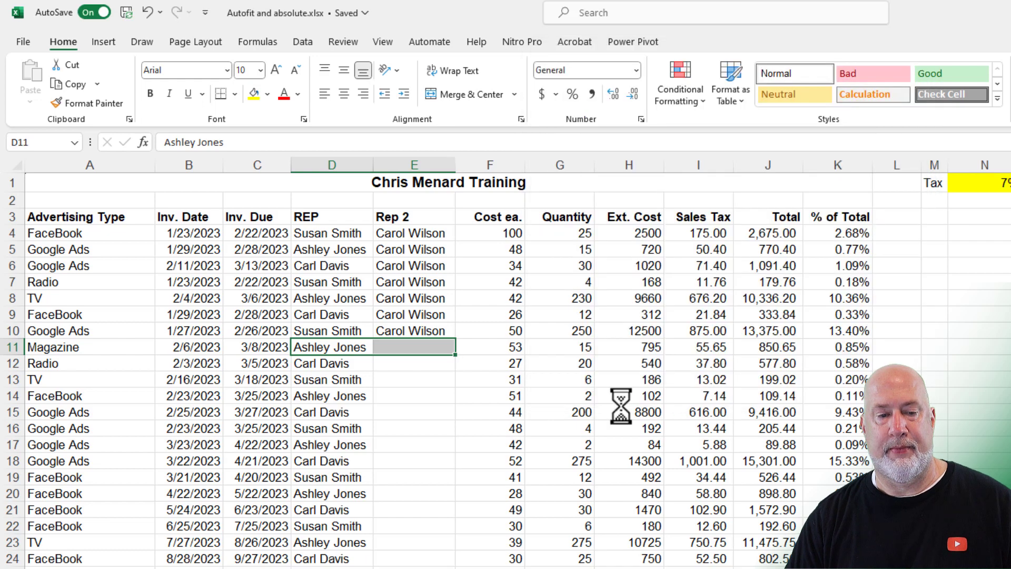
Step: Sort the table by Quantity largest to smallest, then undo the sort
{"action": "left_click", "coordinate": [558, 233]}
{"action": "right_click", "coordinate": [558, 217]}
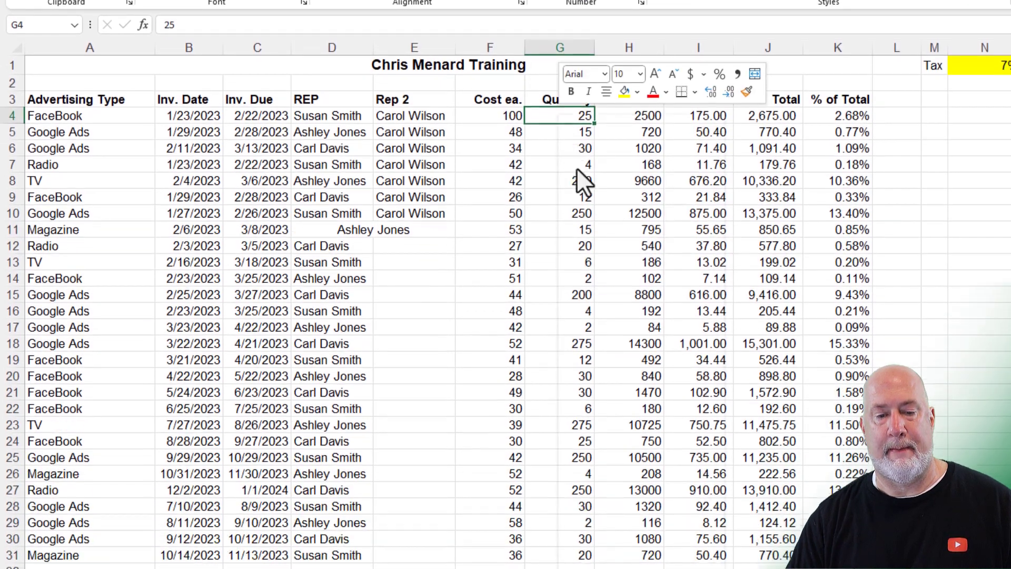
{"action": "mouse_move", "coordinate": [612, 490]}
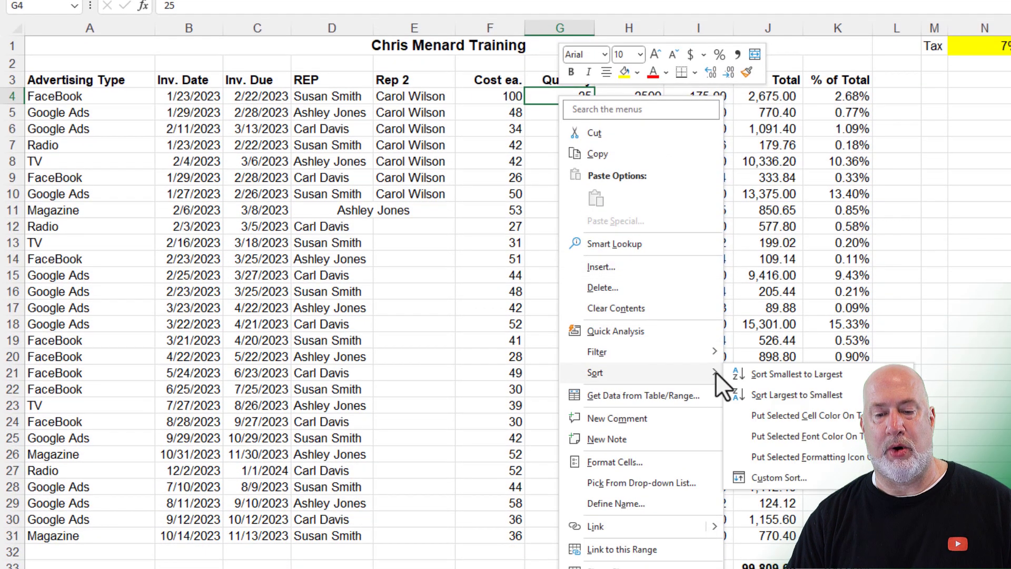
{"action": "left_click", "coordinate": [776, 395]}
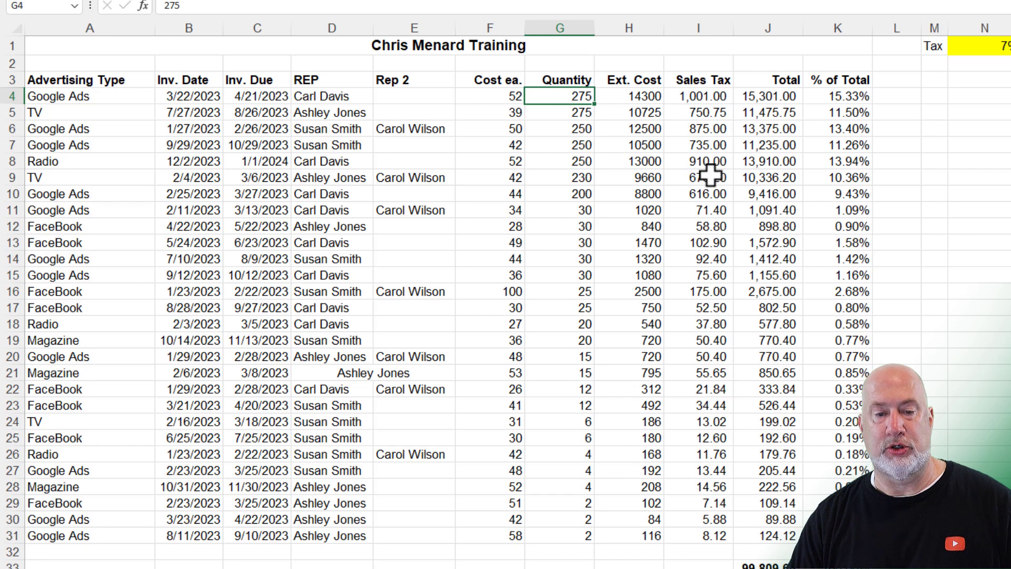
{"action": "key", "text": "ctrl+z"}
Step: Reset the horizontal alignment of D11:E11 back to General
{"action": "left_click", "coordinate": [551, 100]}
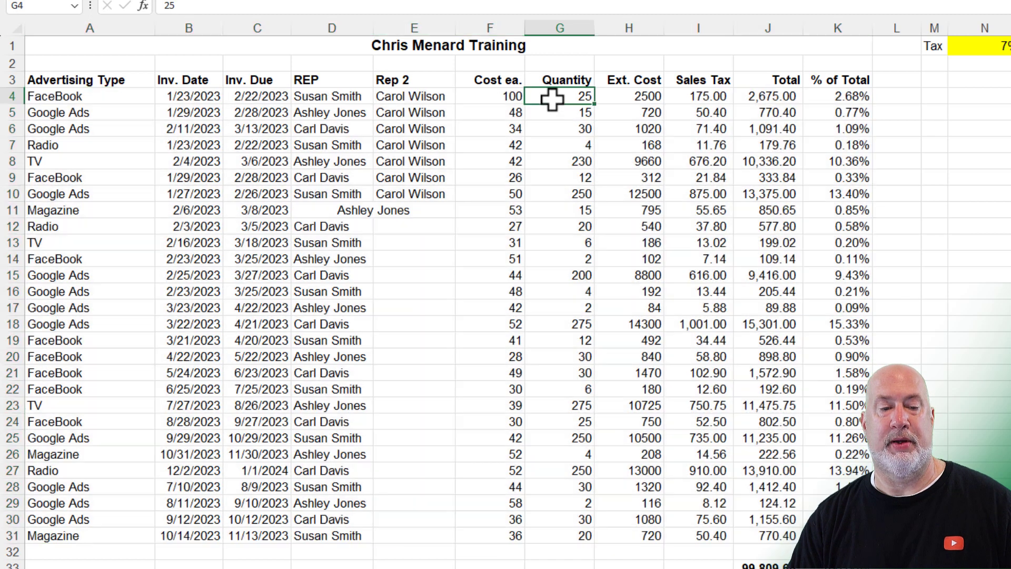
{"action": "left_click", "coordinate": [360, 211]}
{"action": "left_click_drag", "start_coordinate": [360, 211], "coordinate": [390, 211]}
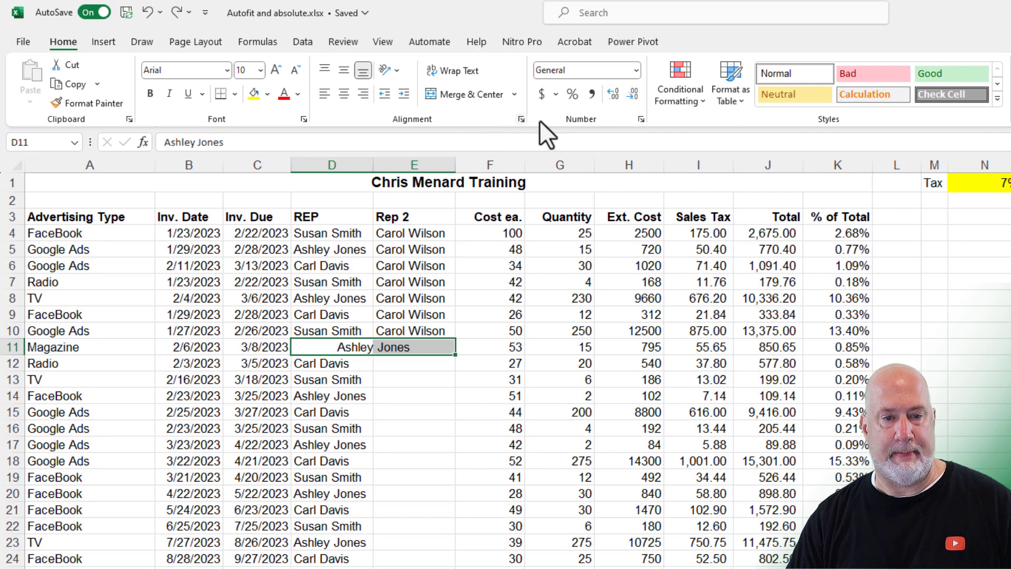
{"action": "left_click", "coordinate": [521, 119]}
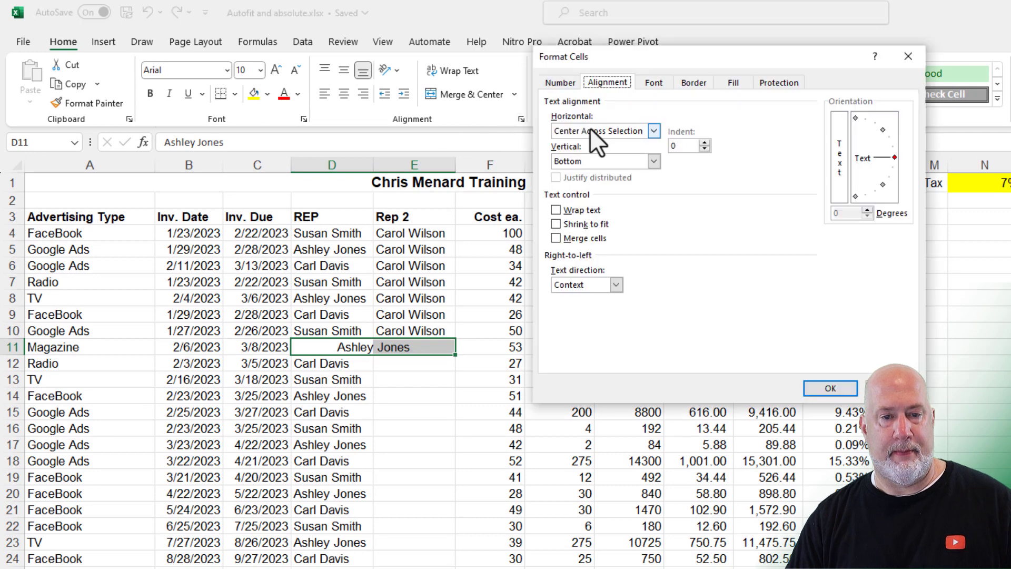
{"action": "left_click", "coordinate": [590, 131]}
{"action": "left_click", "coordinate": [590, 144]}
{"action": "left_click", "coordinate": [830, 388]}
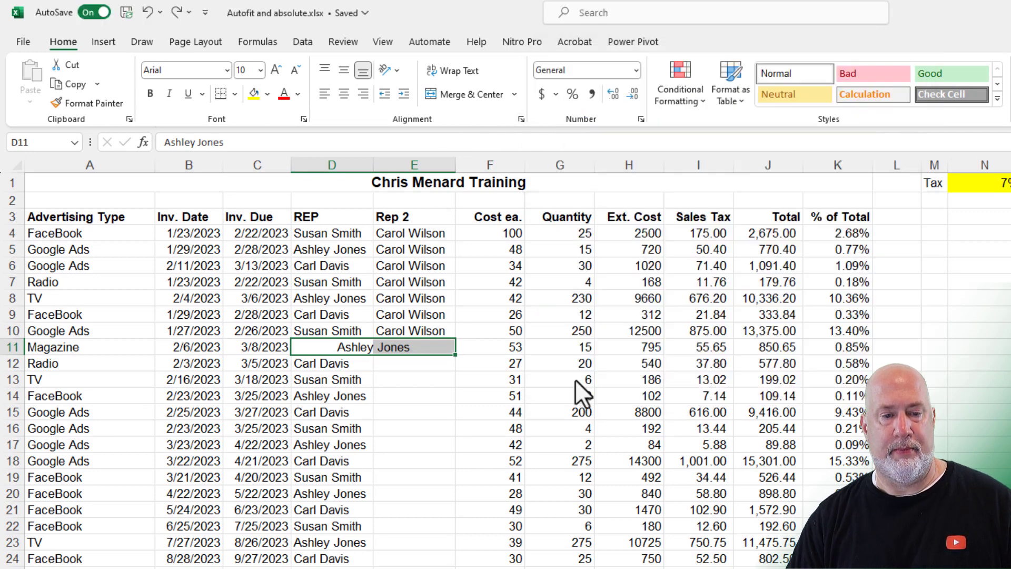
{"action": "left_click", "coordinate": [403, 329]}
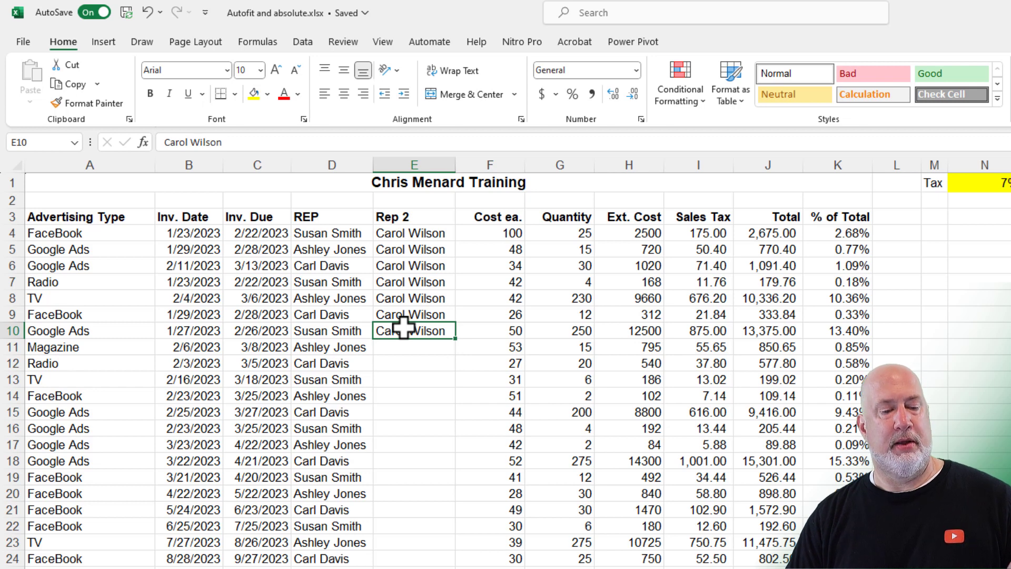
Step: On the 2024 Budget sheet, insert a blank column at C and delete it again
{"action": "key", "text": "ctrl+Page_Down"}
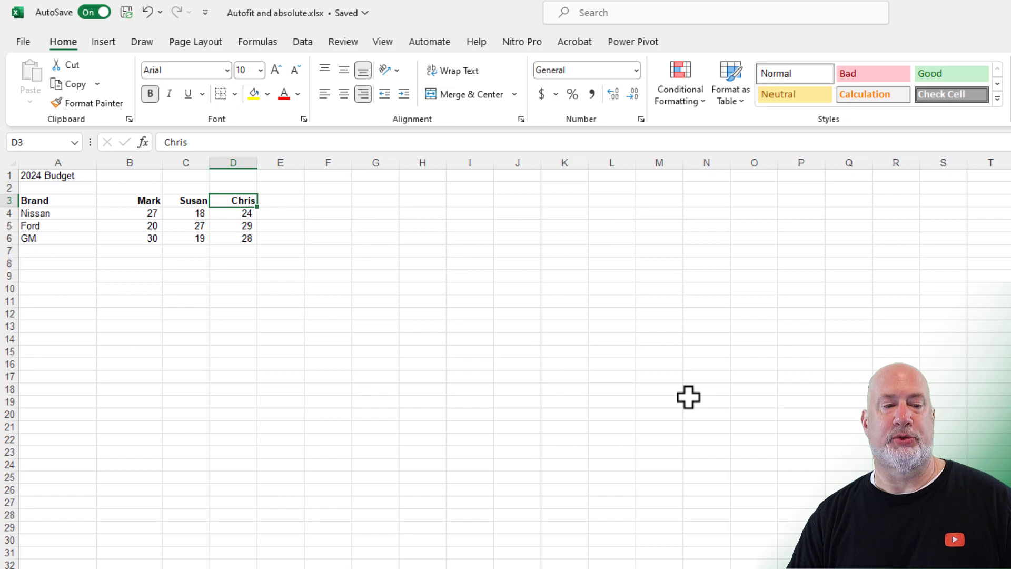
{"action": "scroll", "coordinate": [689, 397], "scroll_direction": "up", "scroll_amount": 2}
{"action": "scroll", "coordinate": [431, 454], "scroll_direction": "up", "scroll_amount": 1}
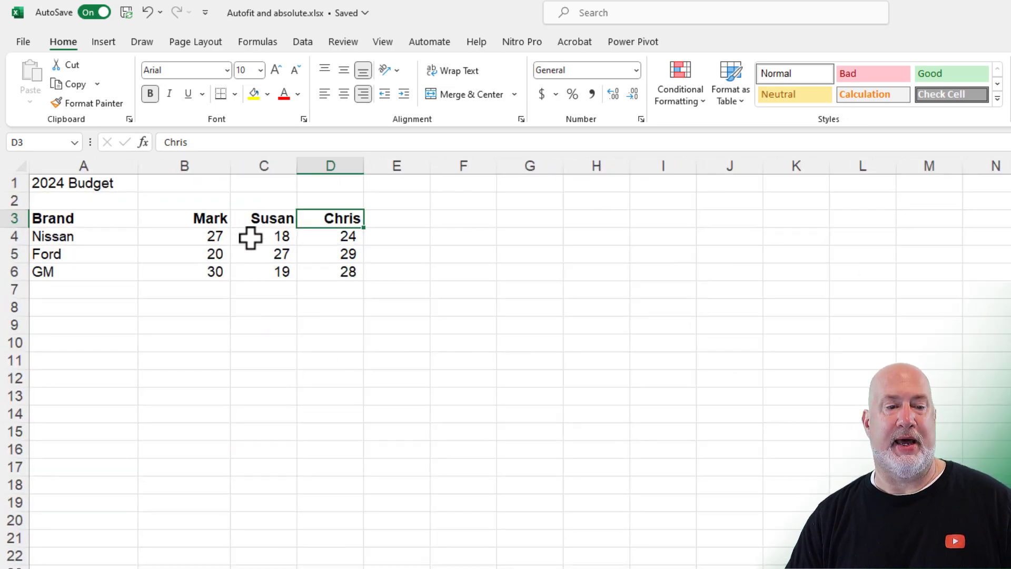
{"action": "left_click", "coordinate": [261, 164]}
{"action": "right_click", "coordinate": [261, 164]}
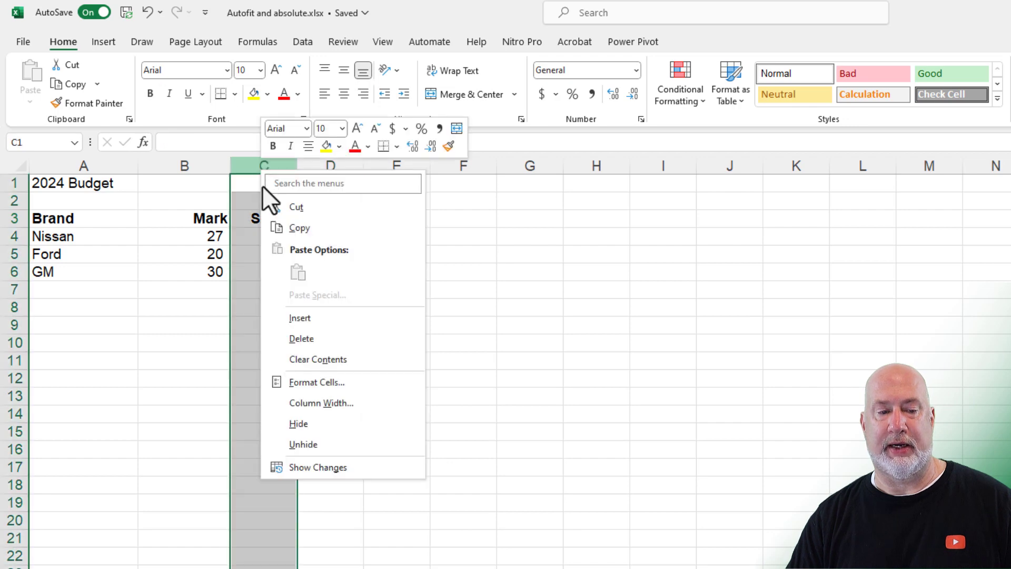
{"action": "left_click", "coordinate": [295, 316]}
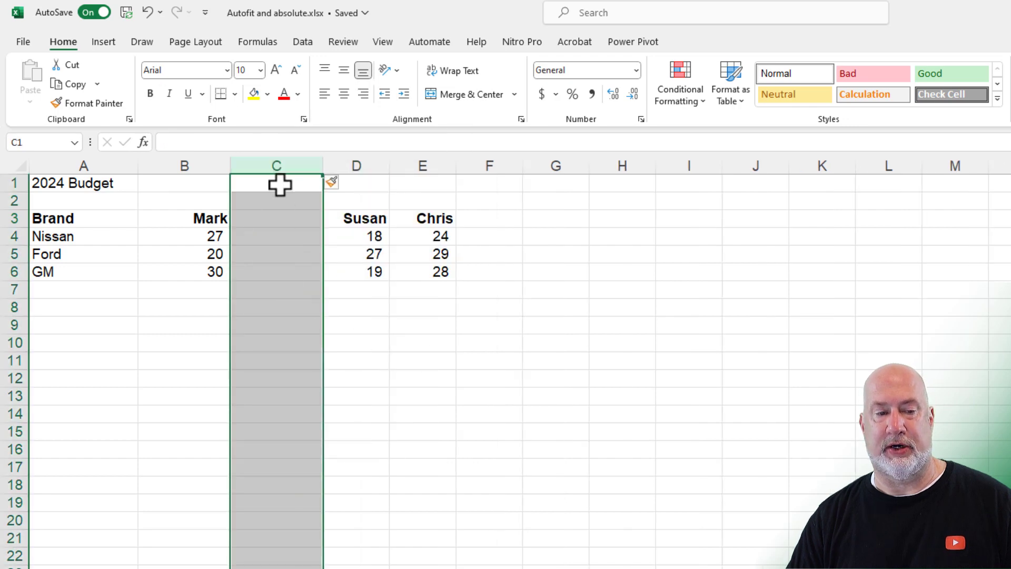
{"action": "right_click", "coordinate": [279, 165]}
{"action": "left_click", "coordinate": [328, 337]}
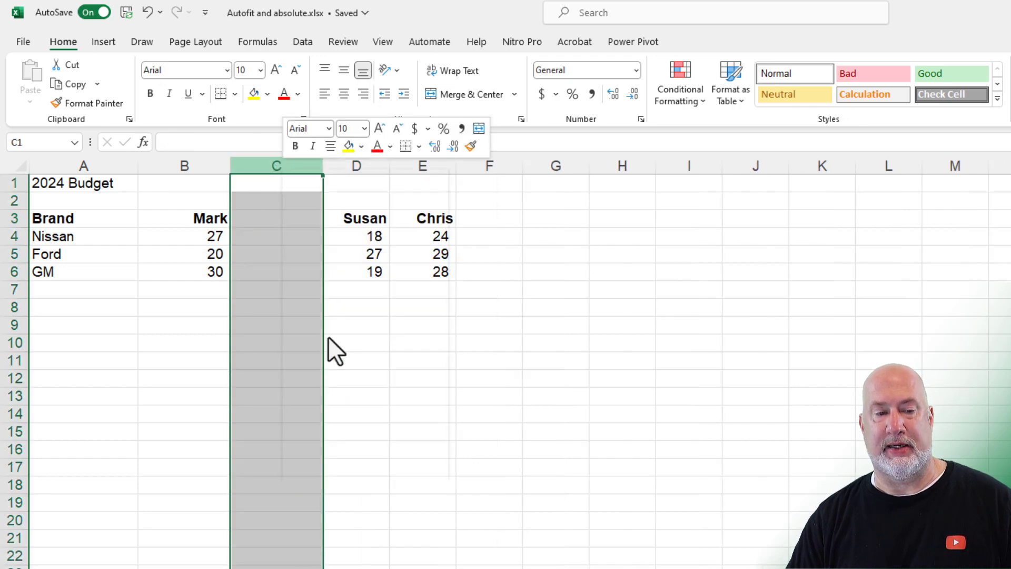
Step: Insert three blank columns at C:E with Ctrl++ and then delete them
{"action": "left_click_drag", "start_coordinate": [273, 164], "coordinate": [393, 165]}
{"action": "right_click", "coordinate": [393, 166]}
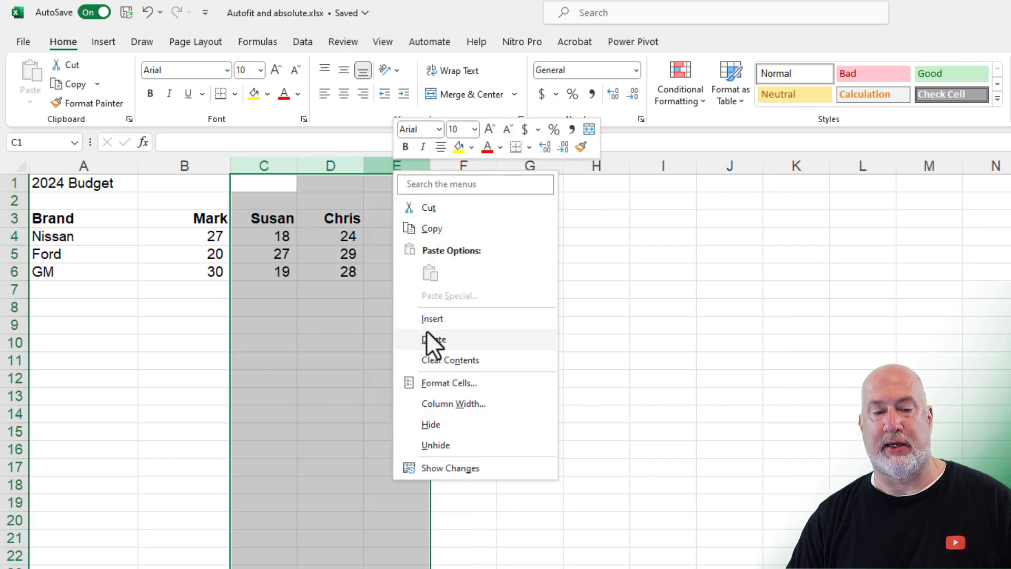
{"action": "key", "text": "Escape"}
{"action": "key", "text": "ctrl+shift+plus"}
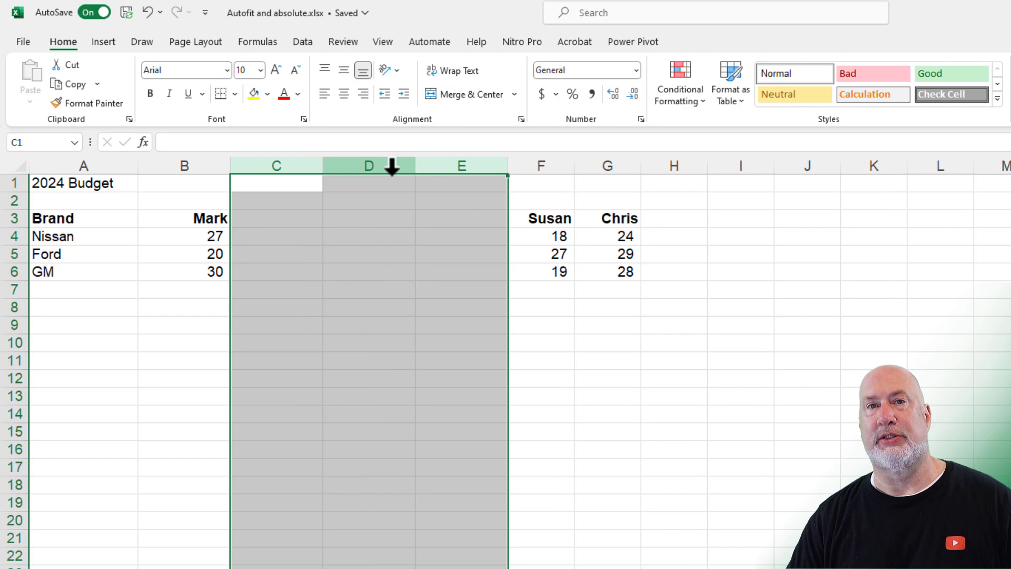
{"action": "right_click", "coordinate": [392, 166]}
{"action": "left_click", "coordinate": [428, 341]}
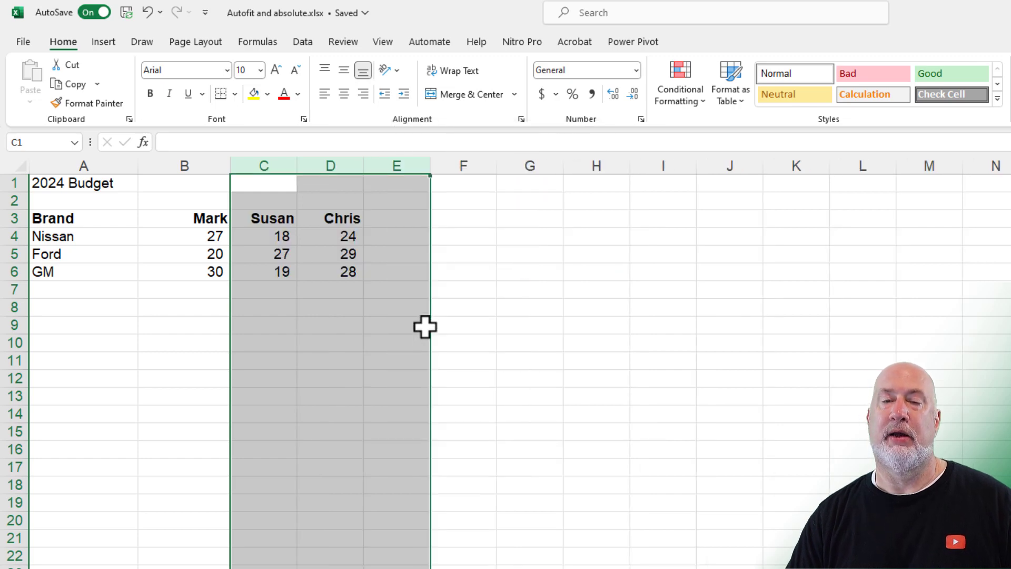
{"action": "left_click", "coordinate": [343, 261]}
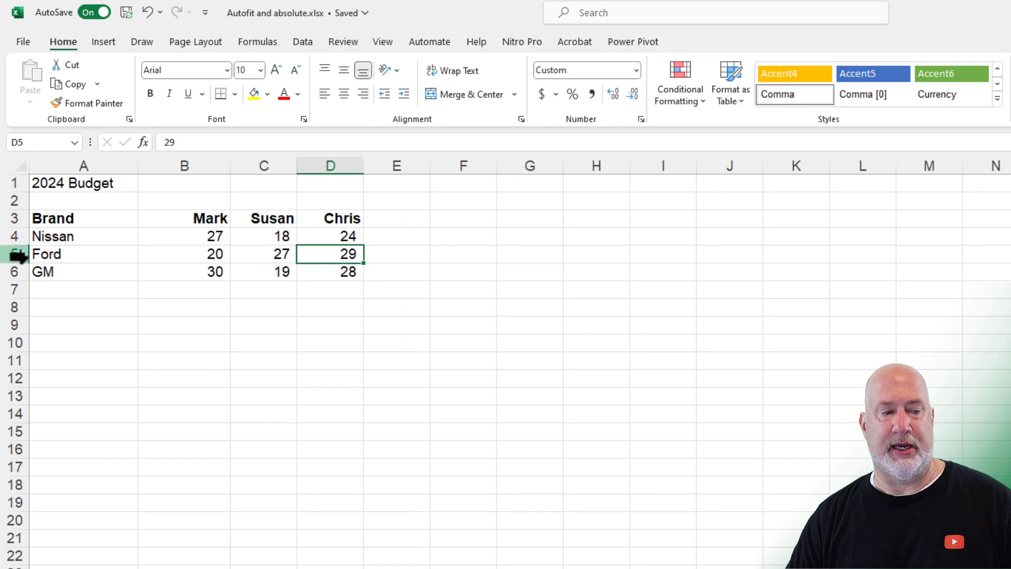
{"action": "left_click_drag", "start_coordinate": [10, 255], "coordinate": [10, 290]}
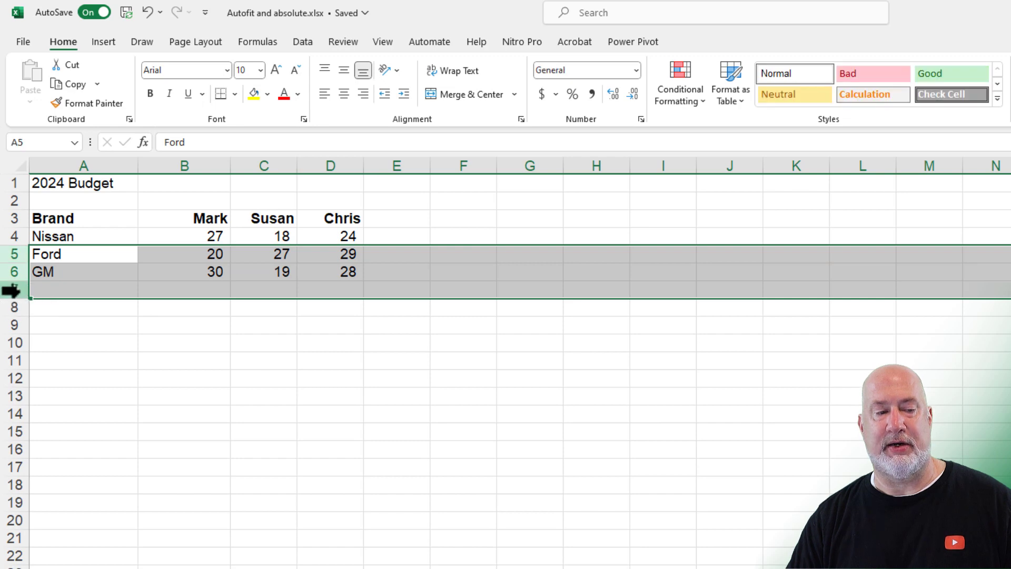
{"action": "right_click", "coordinate": [11, 290]}
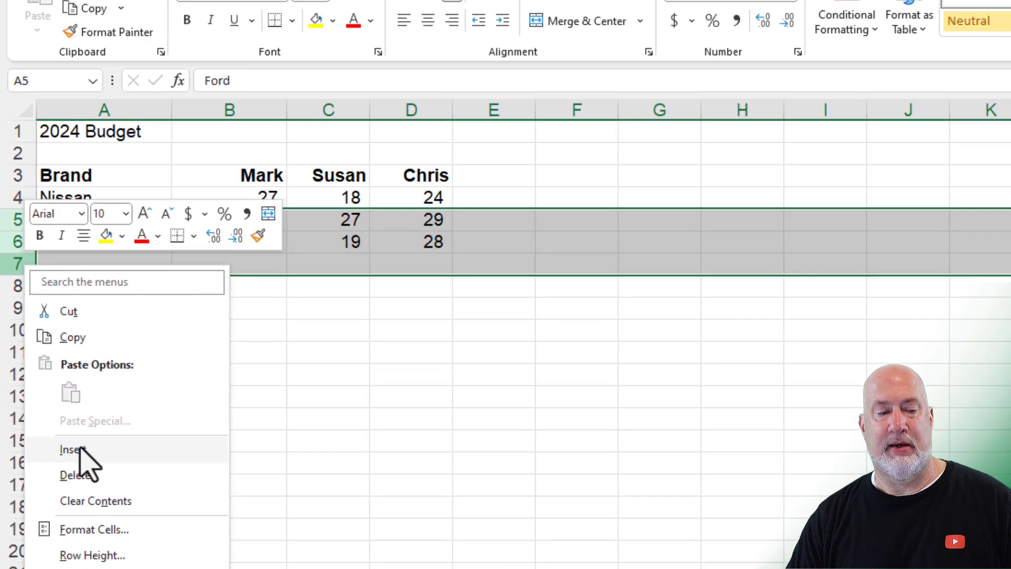
{"action": "key", "text": "Escape"}
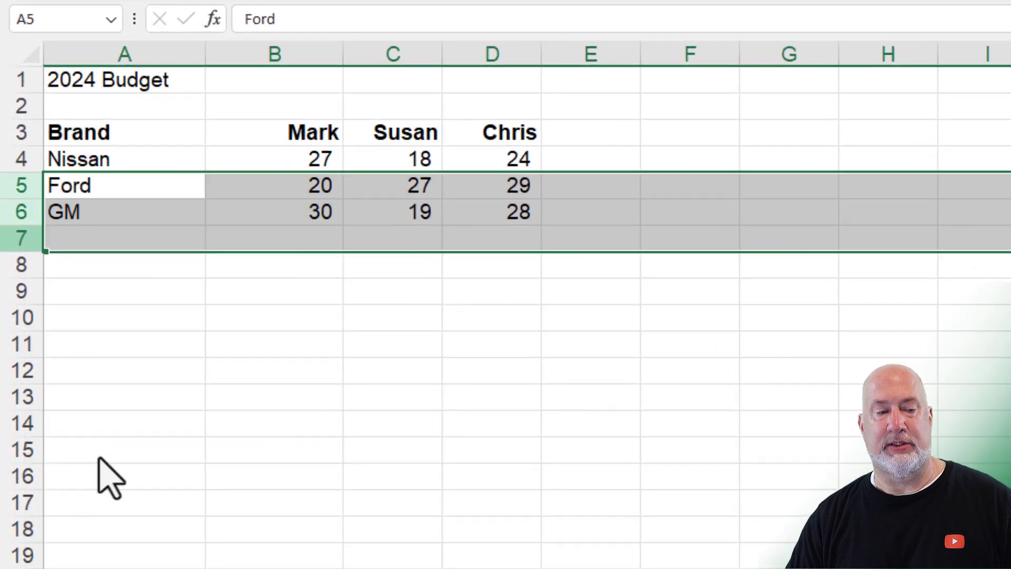
{"action": "key", "text": "ctrl+shift+equal"}
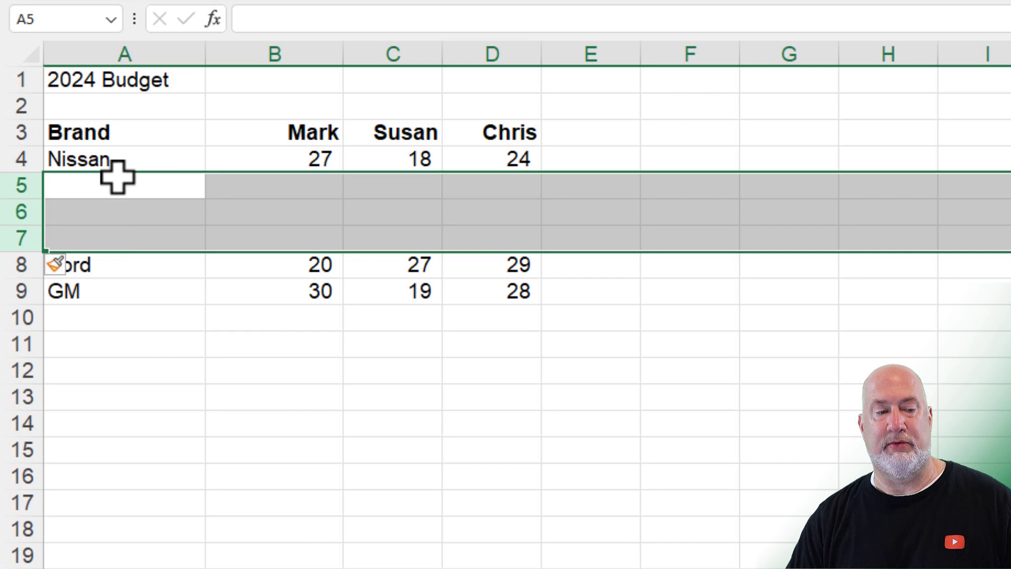
{"action": "right_click", "coordinate": [29, 189]}
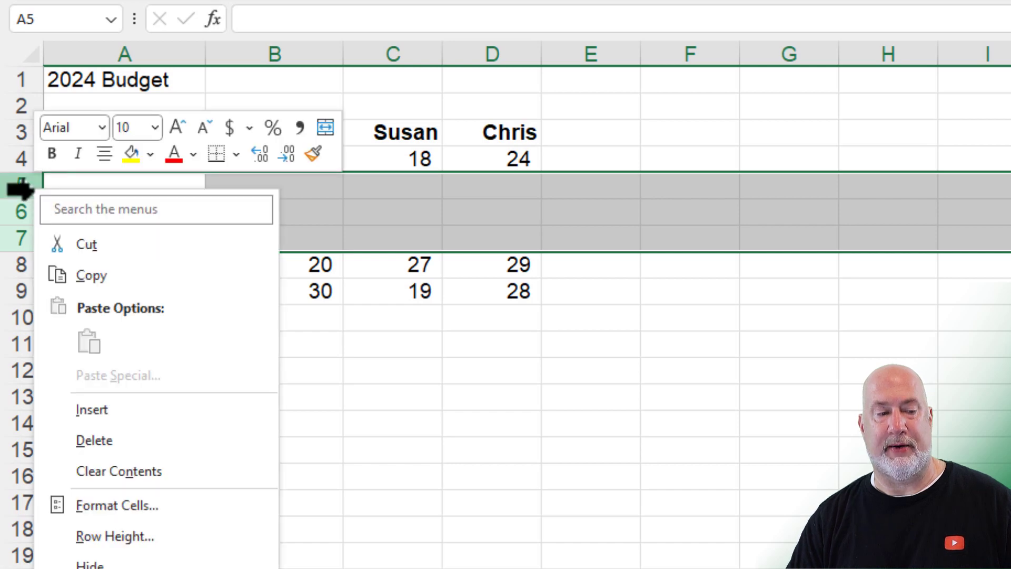
{"action": "left_click", "coordinate": [112, 441]}
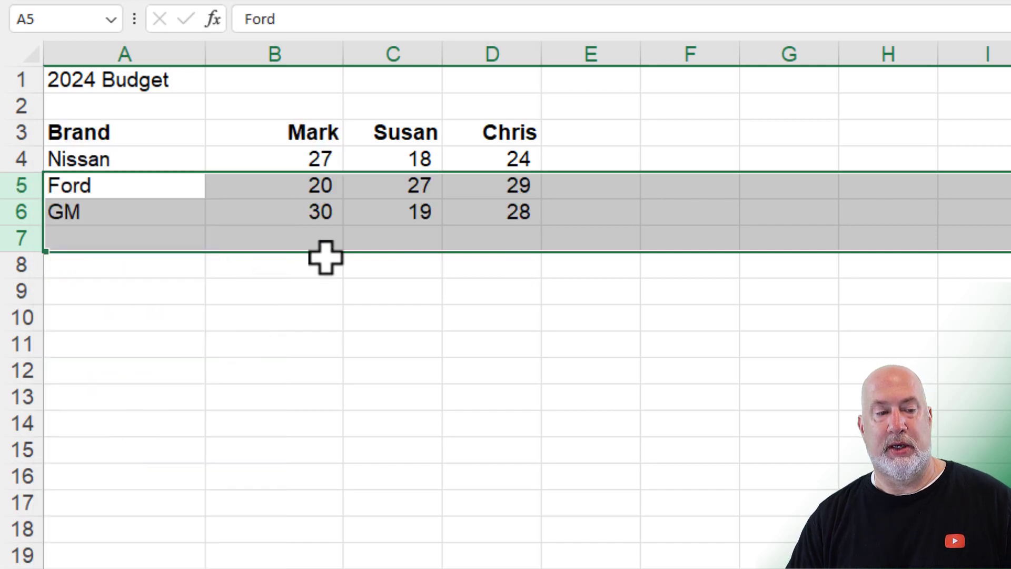
{"action": "left_click", "coordinate": [326, 257]}
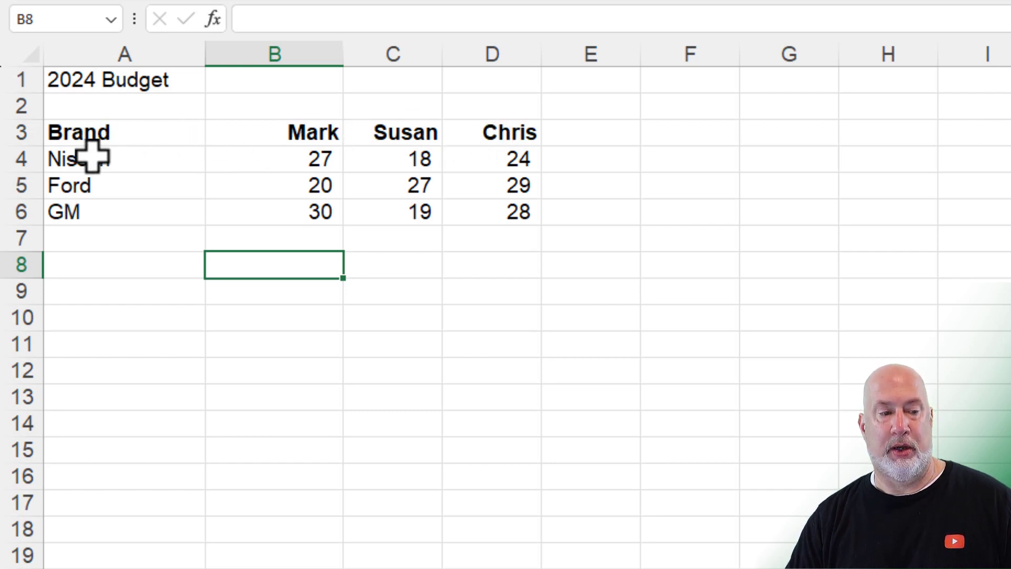
Step: Insert a blank row above Nissan, clear its formatting, type test text, then undo both
{"action": "left_click", "coordinate": [13, 160]}
{"action": "right_click", "coordinate": [15, 160]}
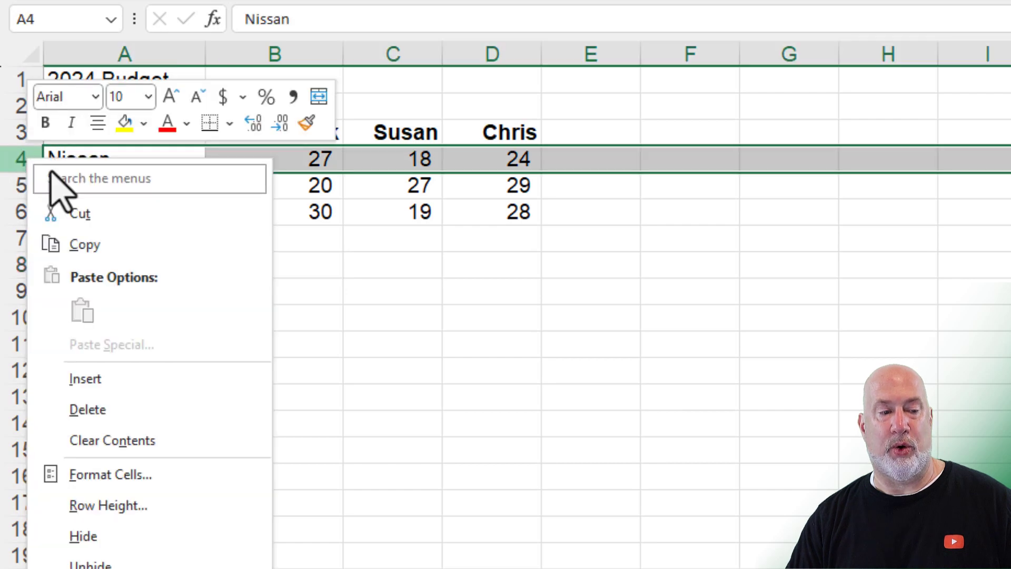
{"action": "left_click", "coordinate": [106, 390]}
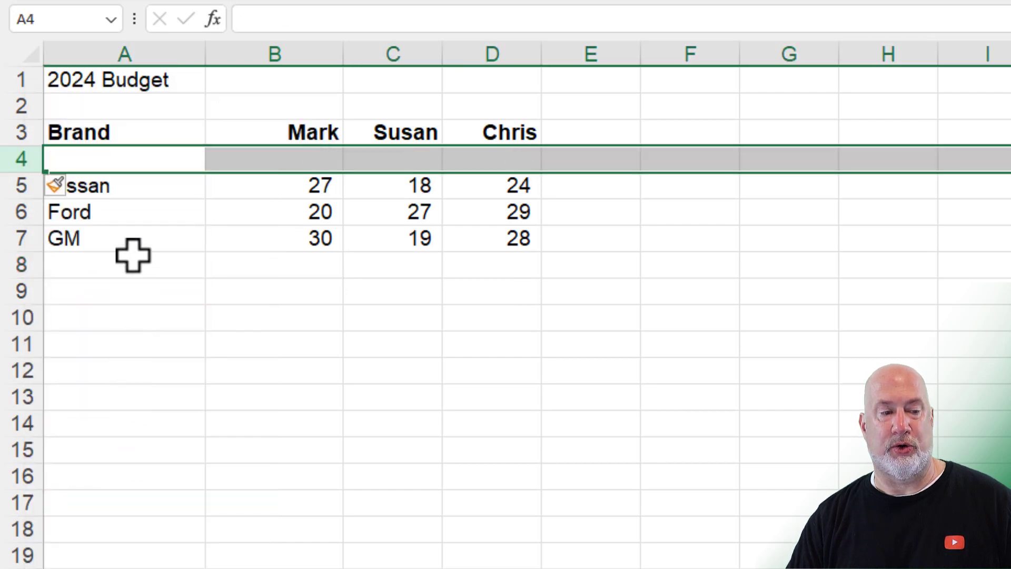
{"action": "left_click", "coordinate": [75, 191]}
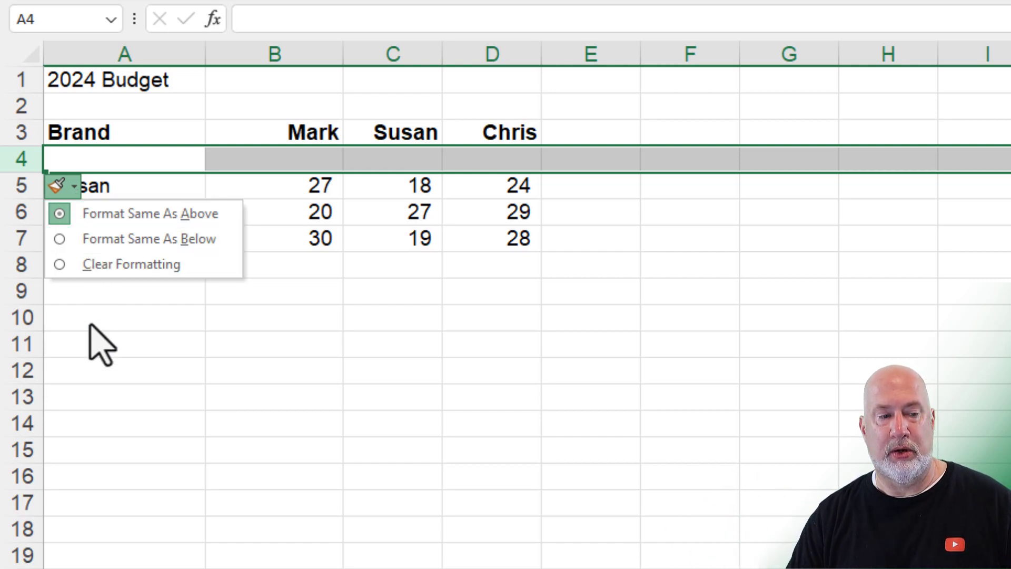
{"action": "left_click", "coordinate": [68, 264]}
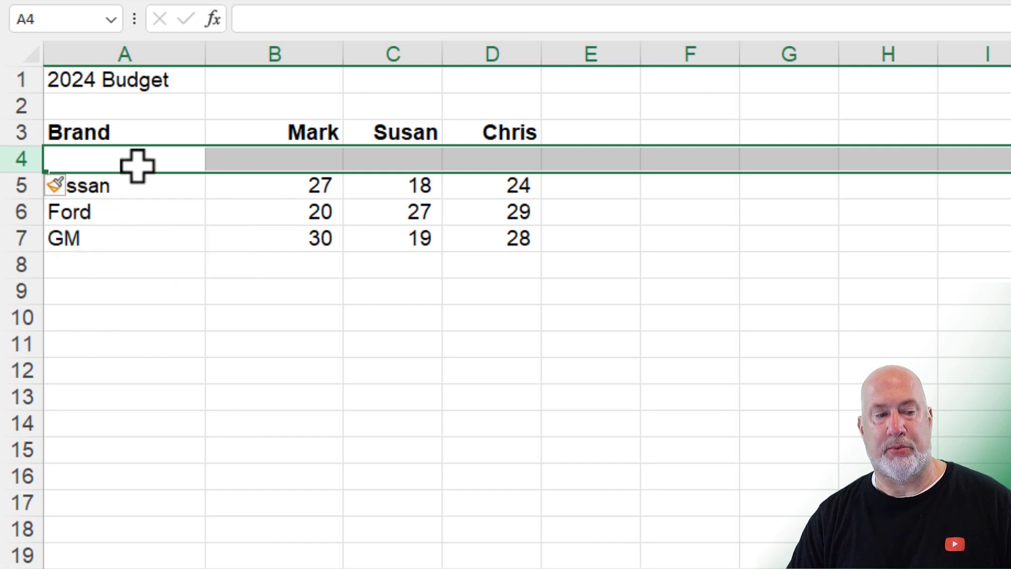
{"action": "type", "text": "sdffddfsg"}
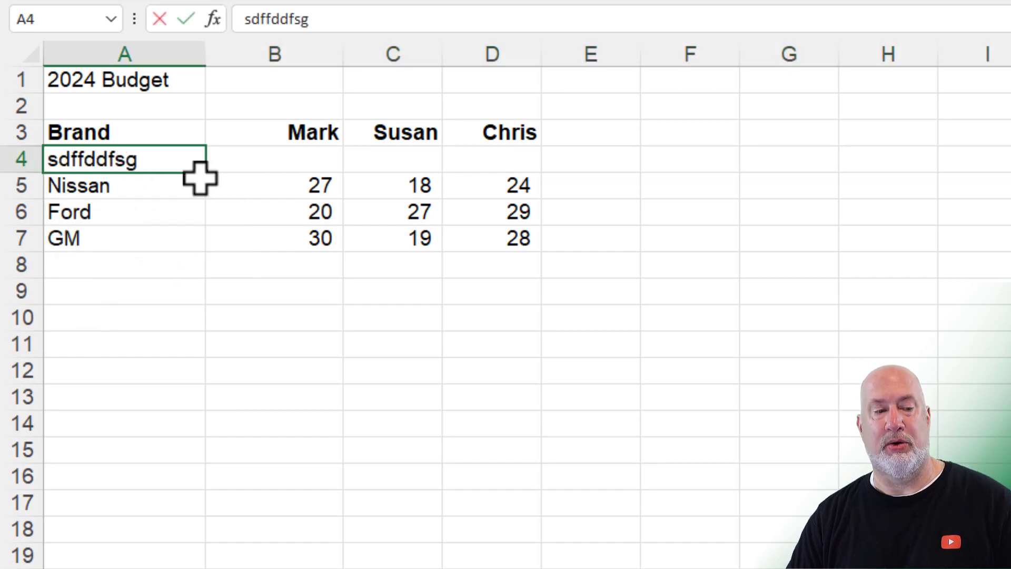
{"action": "type", "text": "f"}
{"action": "left_click", "coordinate": [231, 158]}
{"action": "key", "text": "ctrl+z"}
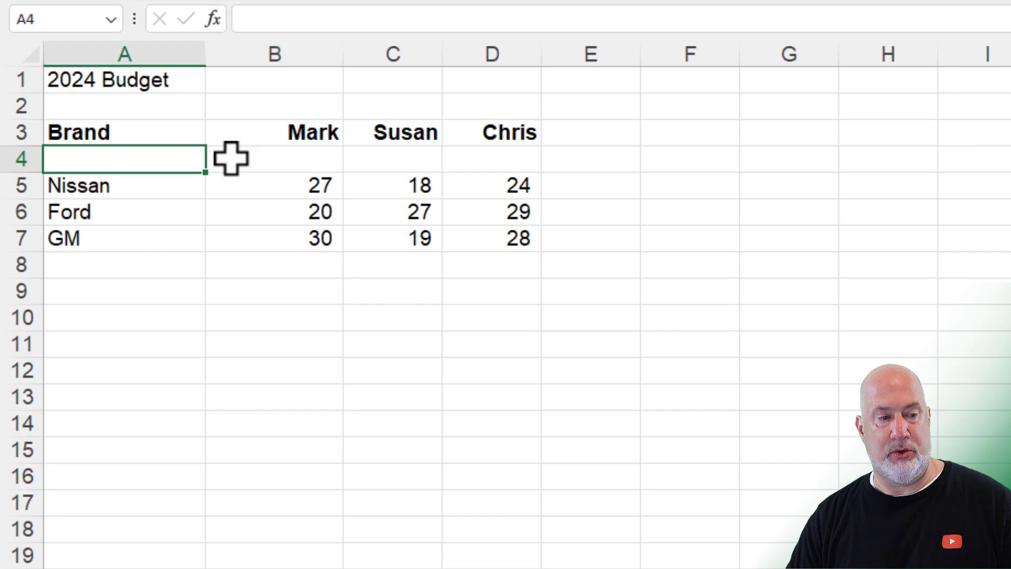
{"action": "key", "text": "ctrl+z"}
Step: Insert the blank row above Nissan again and review its Insert Options
{"action": "right_click", "coordinate": [24, 158]}
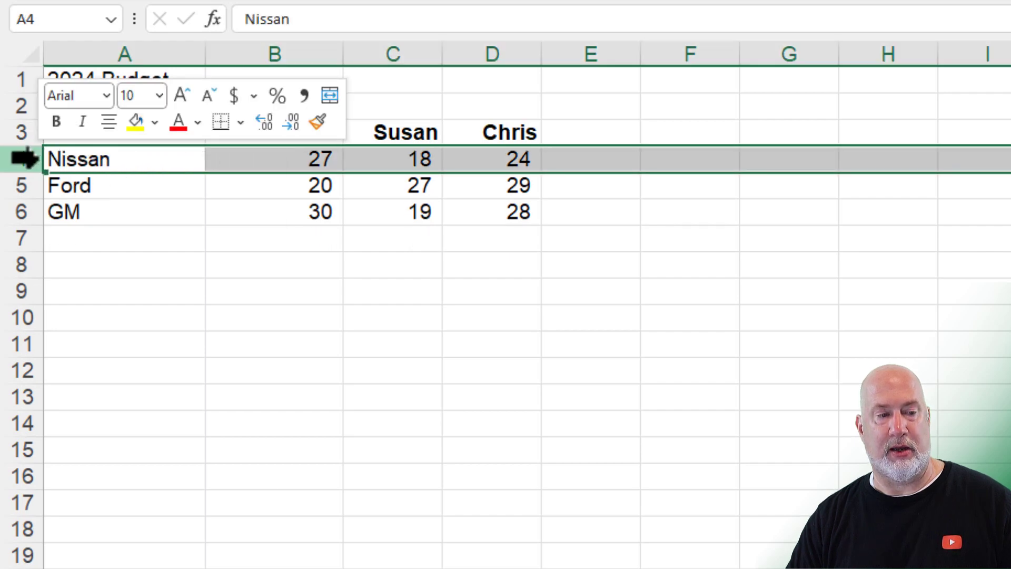
{"action": "left_click", "coordinate": [108, 378]}
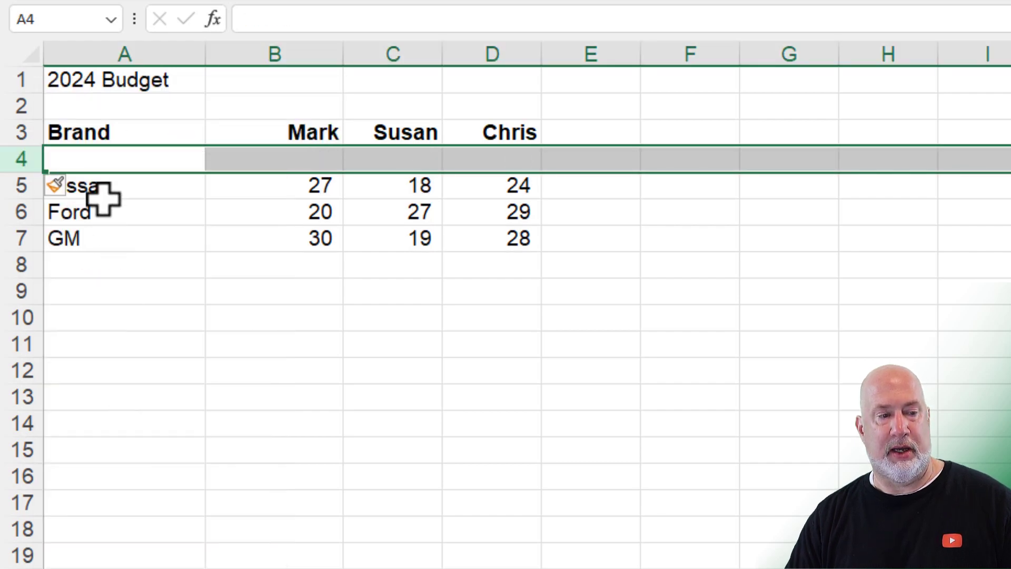
{"action": "left_click", "coordinate": [63, 186]}
{"action": "left_click", "coordinate": [144, 221]}
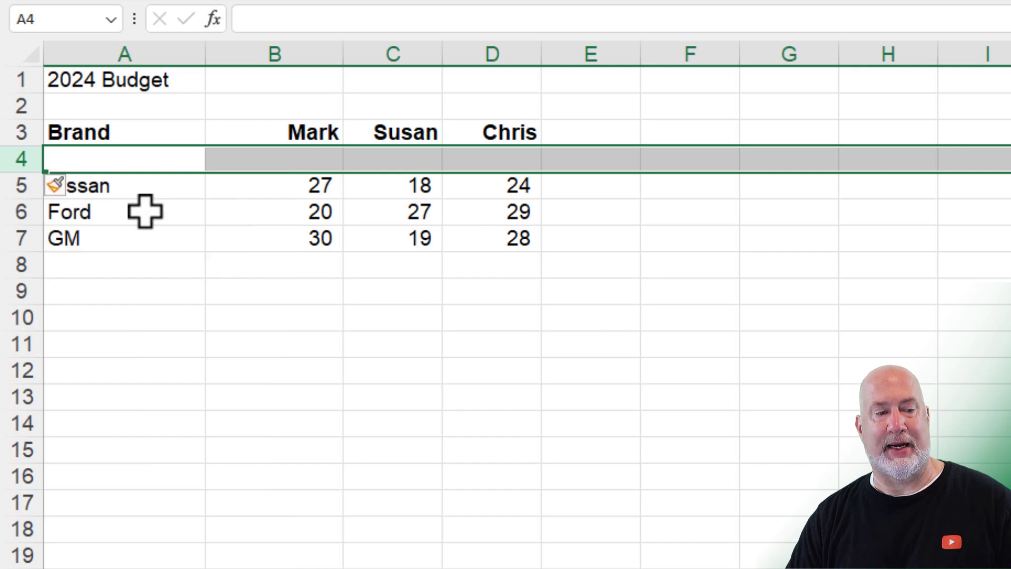
Step: Type test entries in A4, B4 and C4, then undo them and the inserted row
{"action": "left_click", "coordinate": [167, 157]}
{"action": "type", "text": "asdfds"}
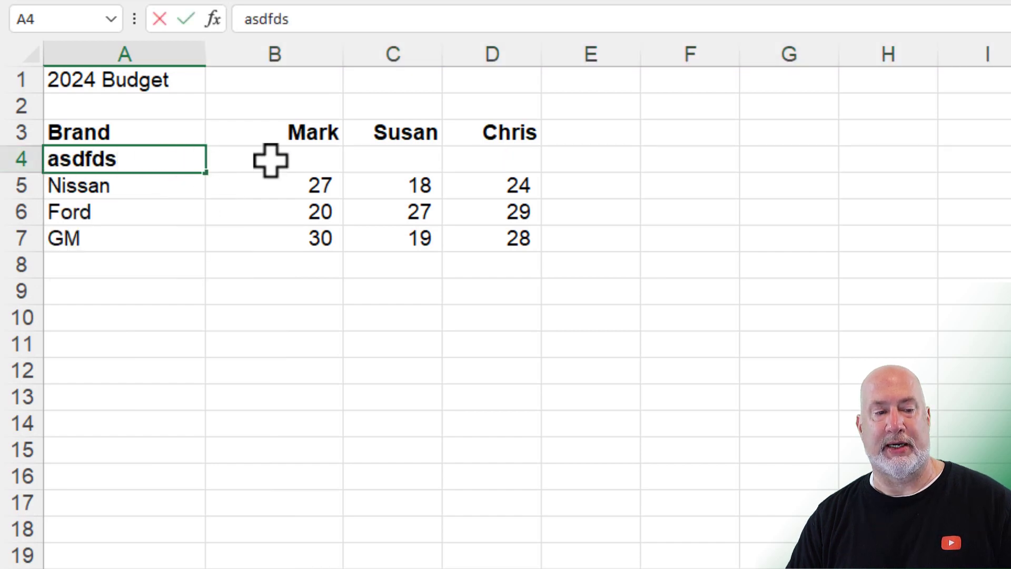
{"action": "left_click", "coordinate": [271, 158]}
{"action": "type", "text": "asdfs"}
{"action": "left_click", "coordinate": [356, 170]}
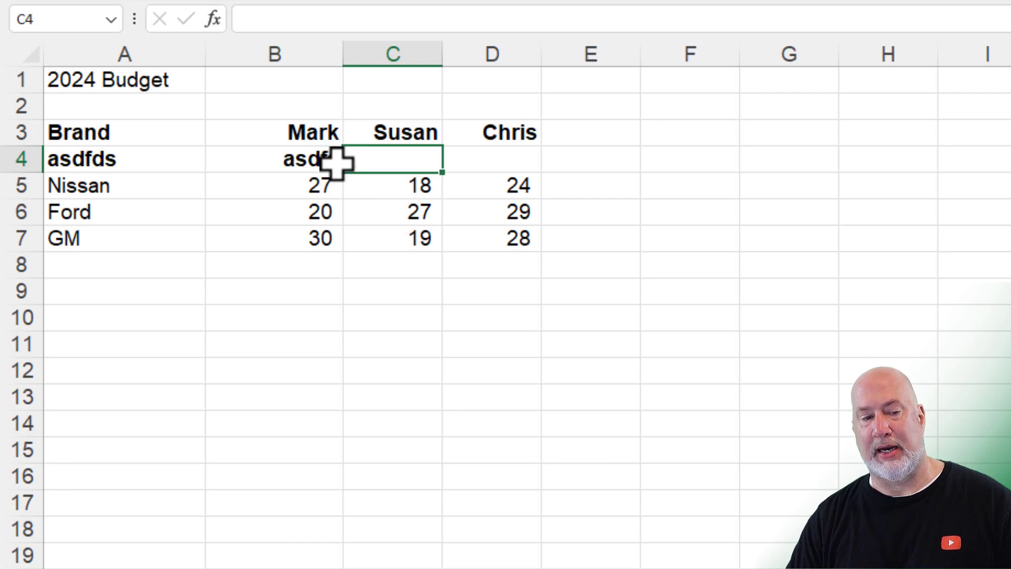
{"action": "type", "text": "asdfsda"}
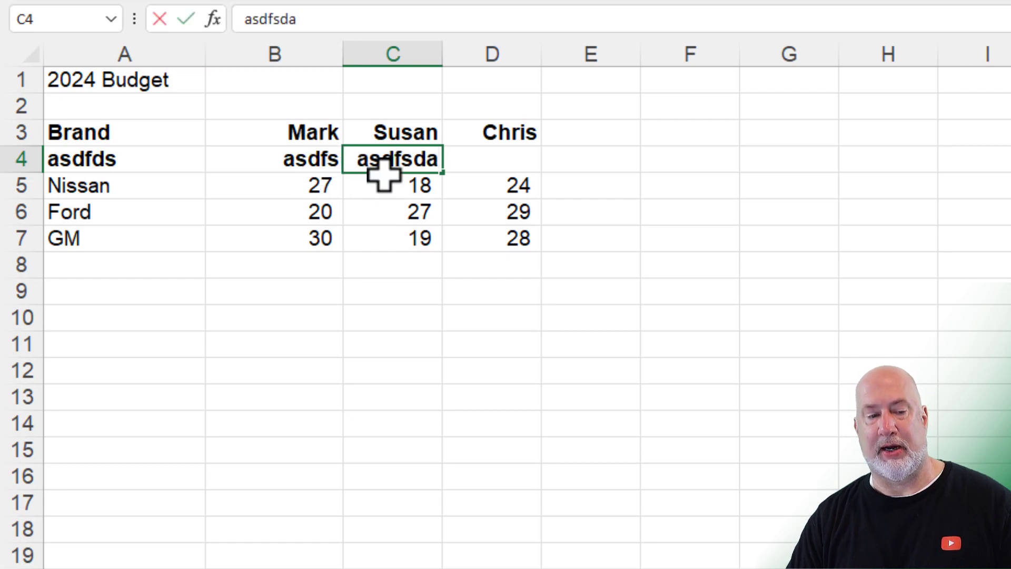
{"action": "key", "text": "BackSpace"}
{"action": "key", "text": "BackSpace"}
{"action": "key", "text": "BackSpace"}
{"action": "key", "text": "BackSpace"}
{"action": "key", "text": "BackSpace"}
{"action": "key", "text": "BackSpace"}
{"action": "key", "text": "BackSpace"}
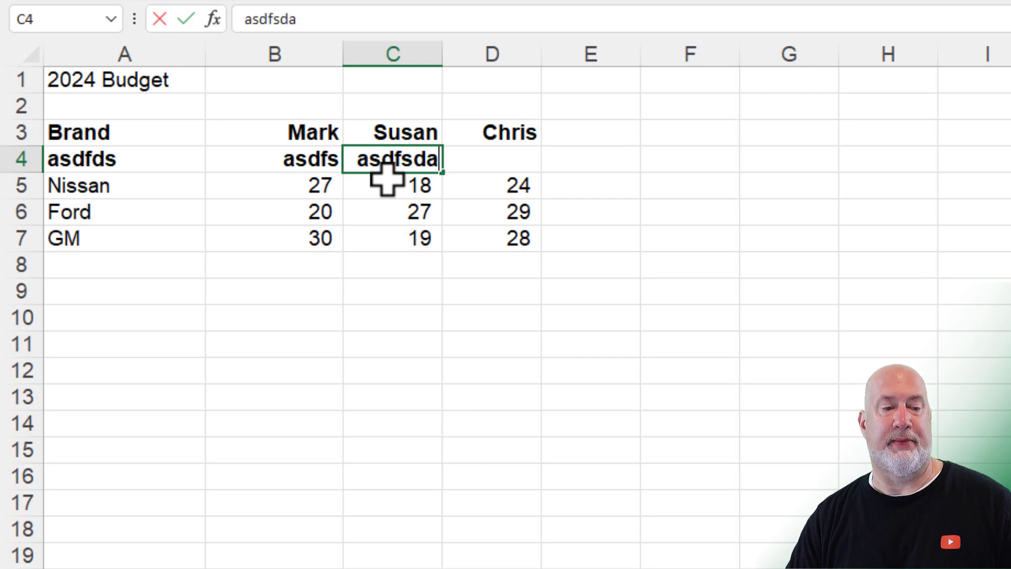
{"action": "key", "text": "Return"}
{"action": "key", "text": "ctrl+z"}
{"action": "key", "text": "ctrl+z"}
{"action": "key", "text": "ctrl+z"}
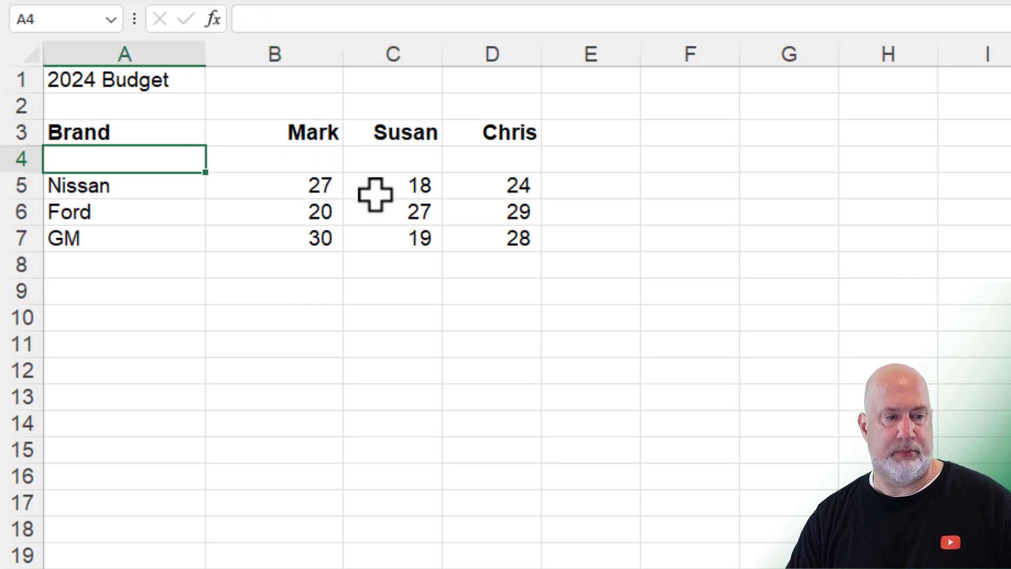
{"action": "key", "text": "ctrl+z"}
Step: Open the Shift left sheet and select the empty cells A3:B17
{"action": "left_click", "coordinate": [311, 158]}
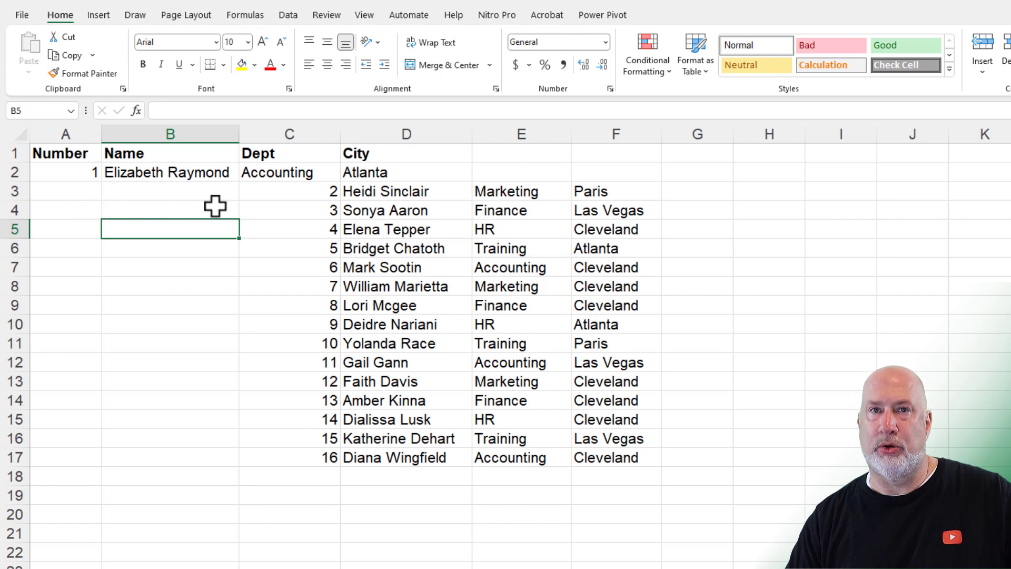
{"action": "left_click_drag", "start_coordinate": [59, 192], "coordinate": [223, 461]}
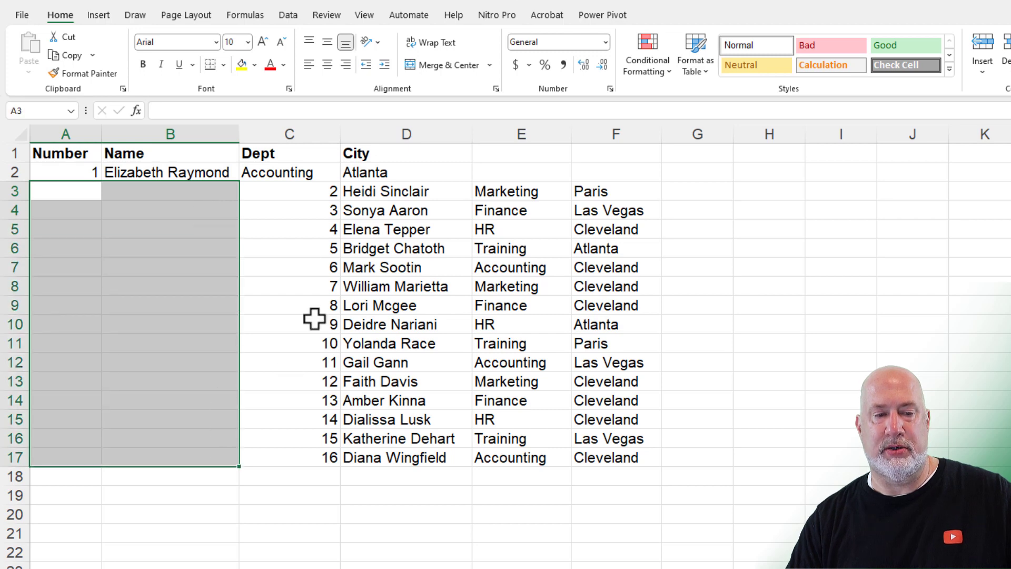
Step: Delete the empty cells A3:B17 with the Shift cells left option
{"action": "right_click", "coordinate": [189, 192]}
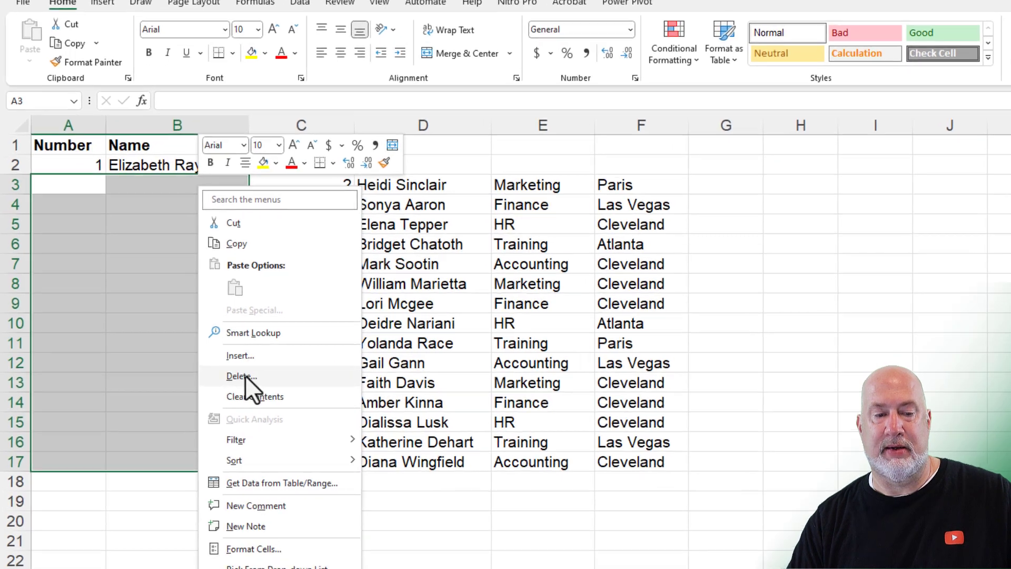
{"action": "left_click", "coordinate": [245, 375]}
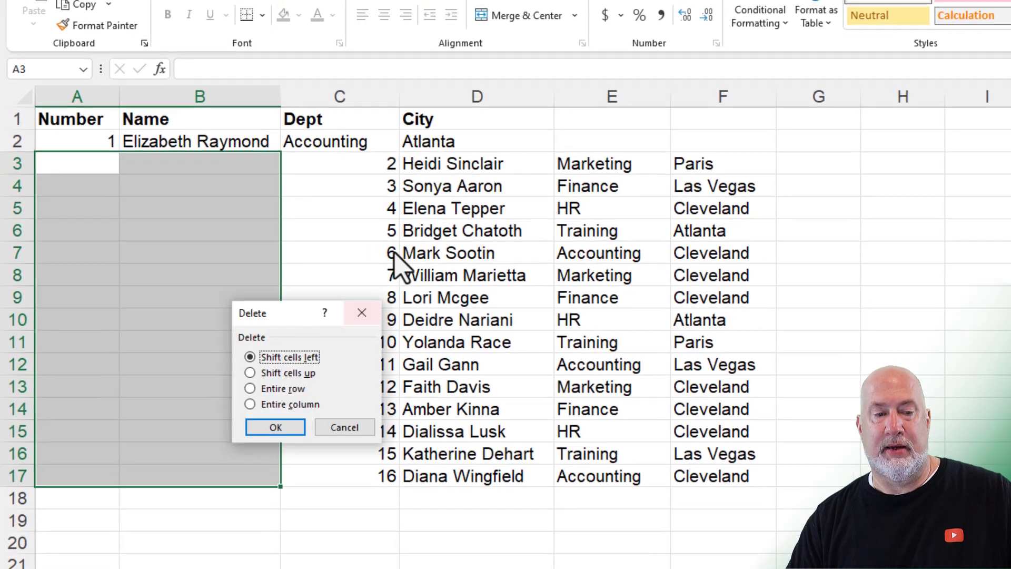
{"action": "left_click_drag", "start_coordinate": [290, 319], "coordinate": [393, 197]}
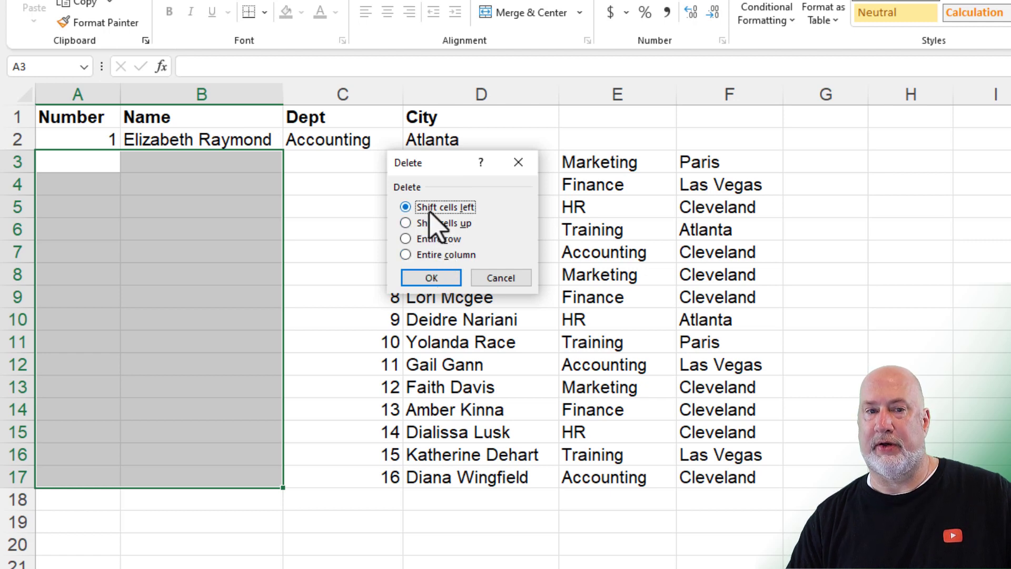
{"action": "left_click_drag", "start_coordinate": [443, 162], "coordinate": [494, 216]}
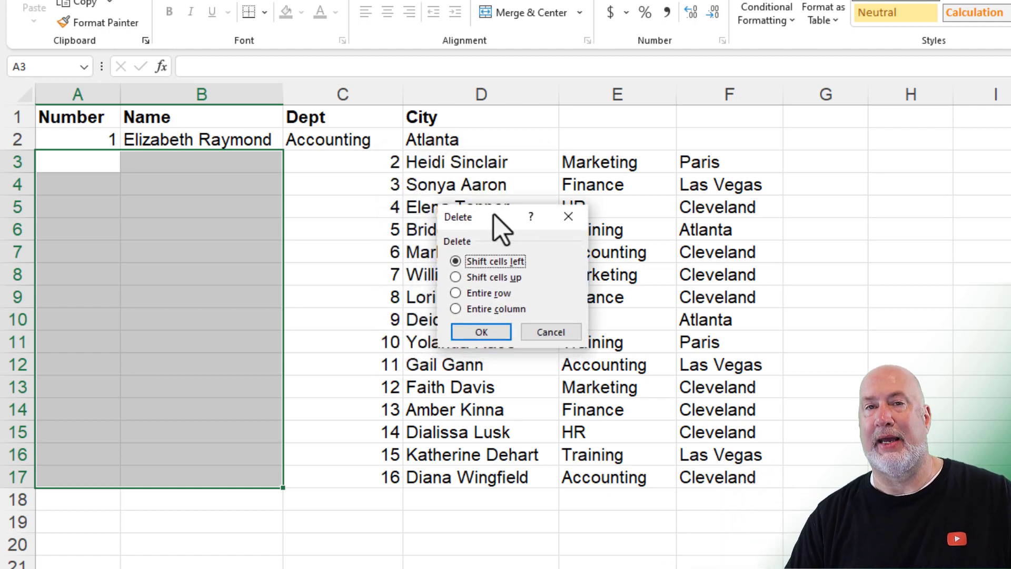
{"action": "left_click", "coordinate": [482, 332]}
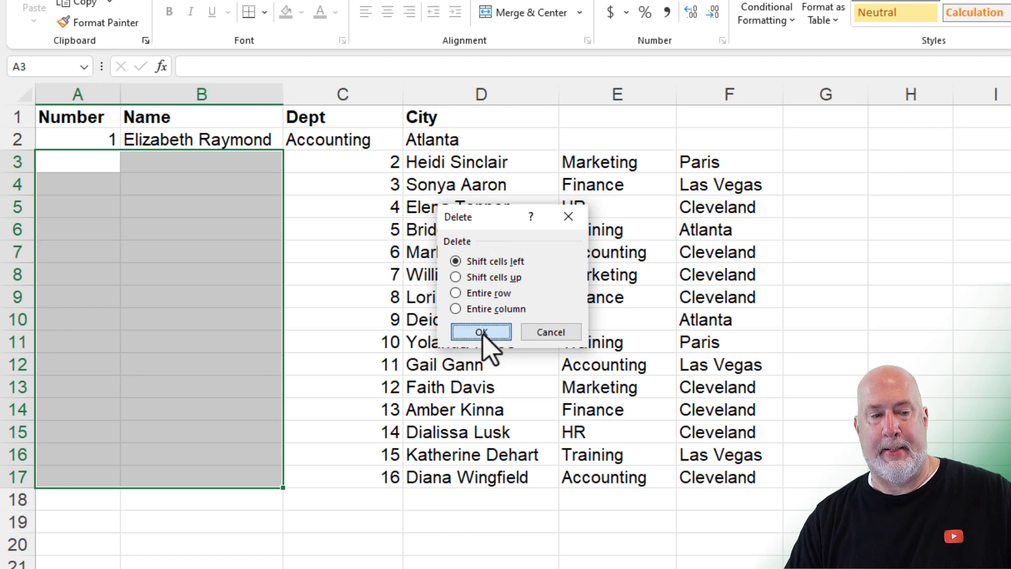
{"action": "left_click", "coordinate": [471, 219]}
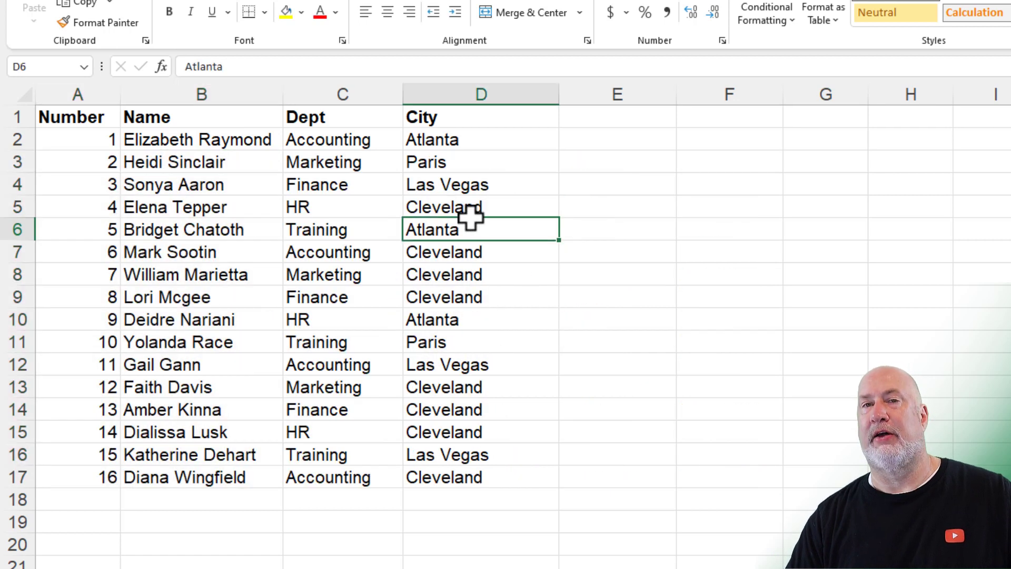